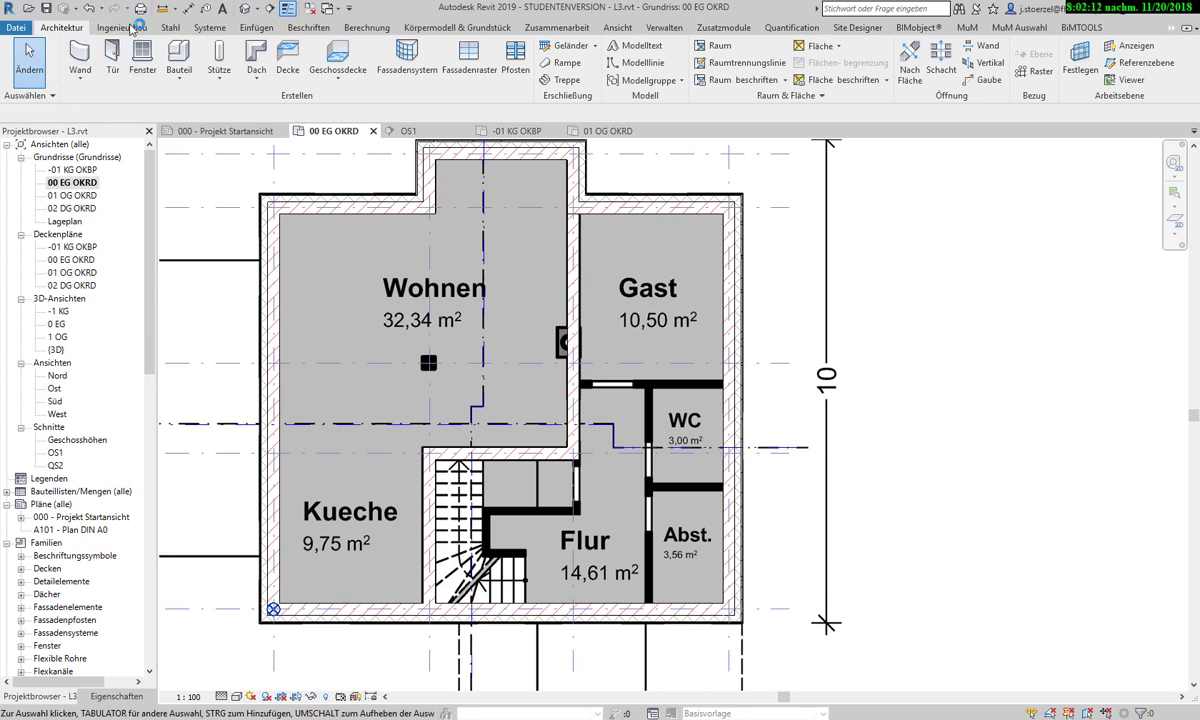
# List the Architektur column kinds, then switch to the Ingenieurbau structural tools.
pyautogui.click(217, 80)
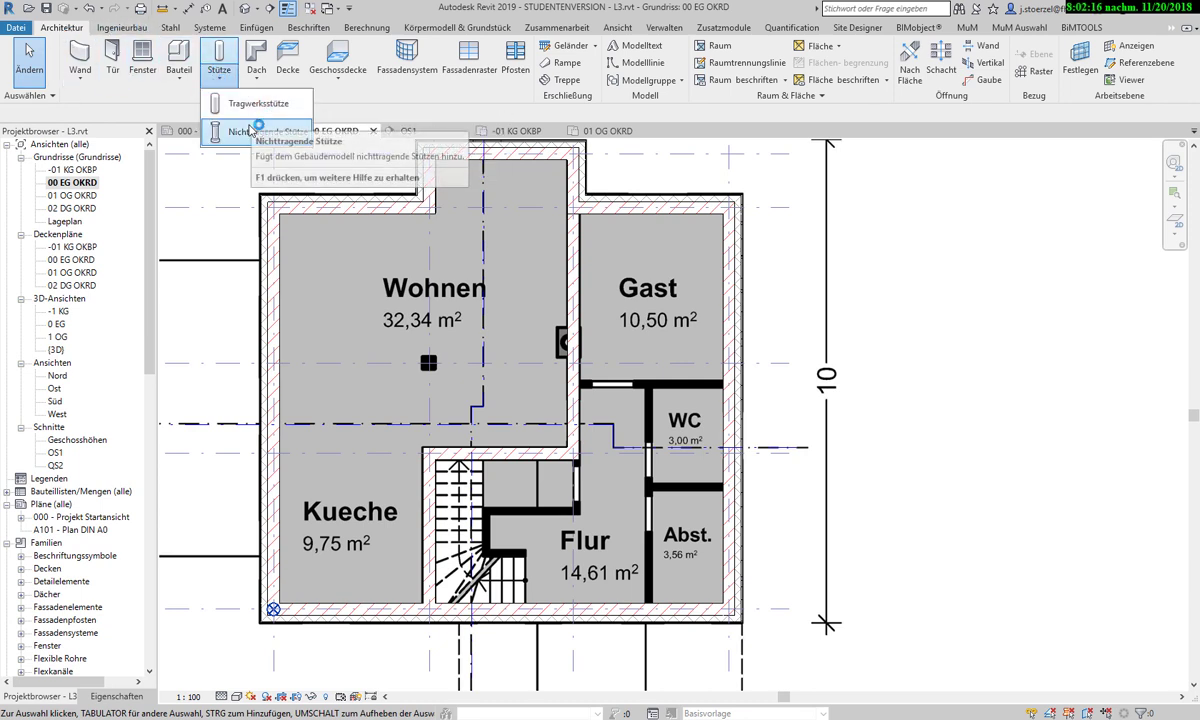
pyautogui.click(123, 30)
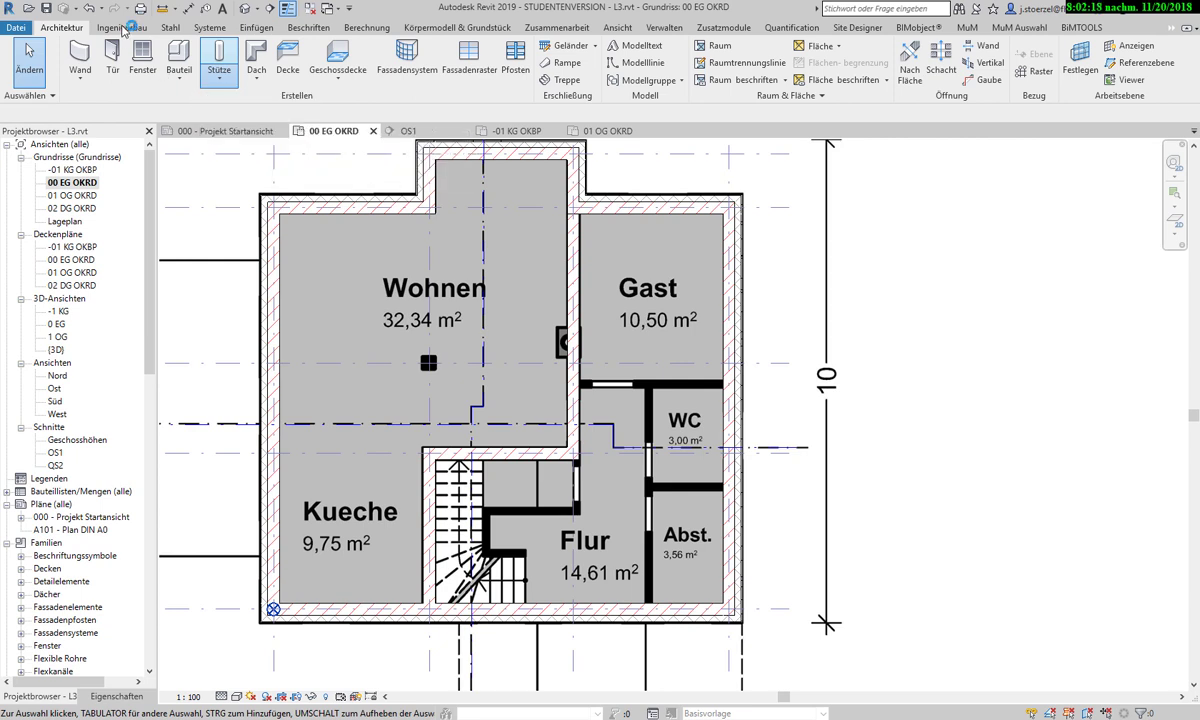
pyautogui.click(120, 28)
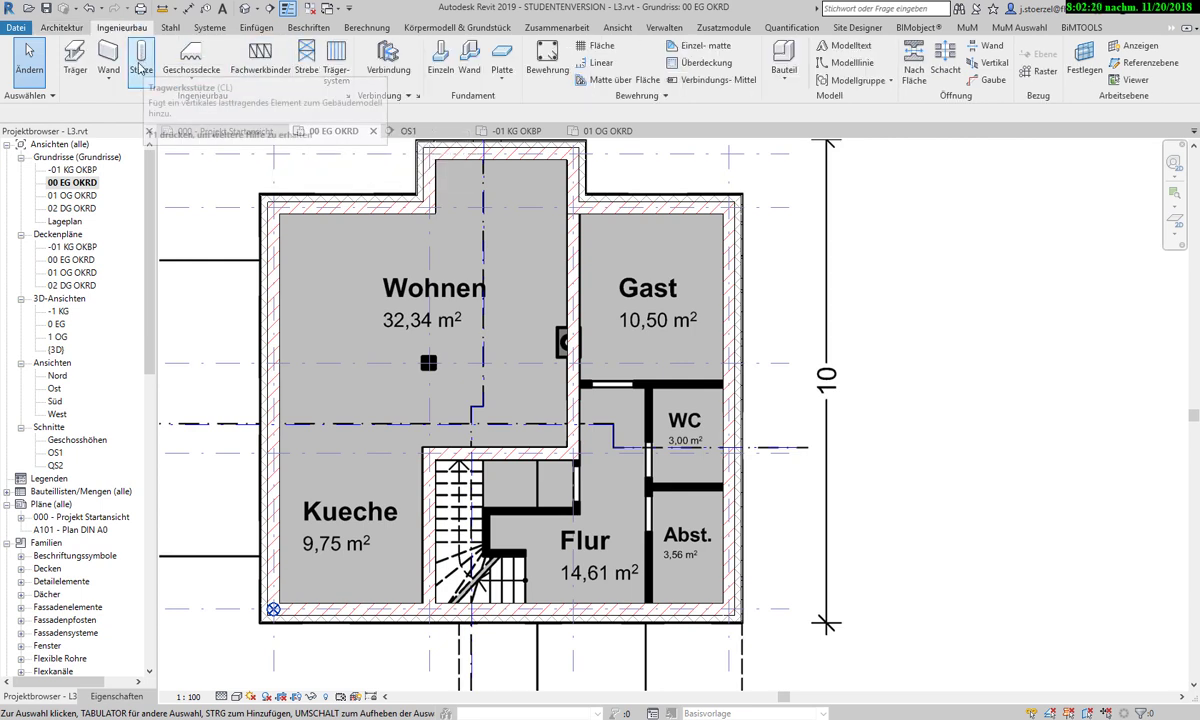
pyautogui.moveTo(141, 58)
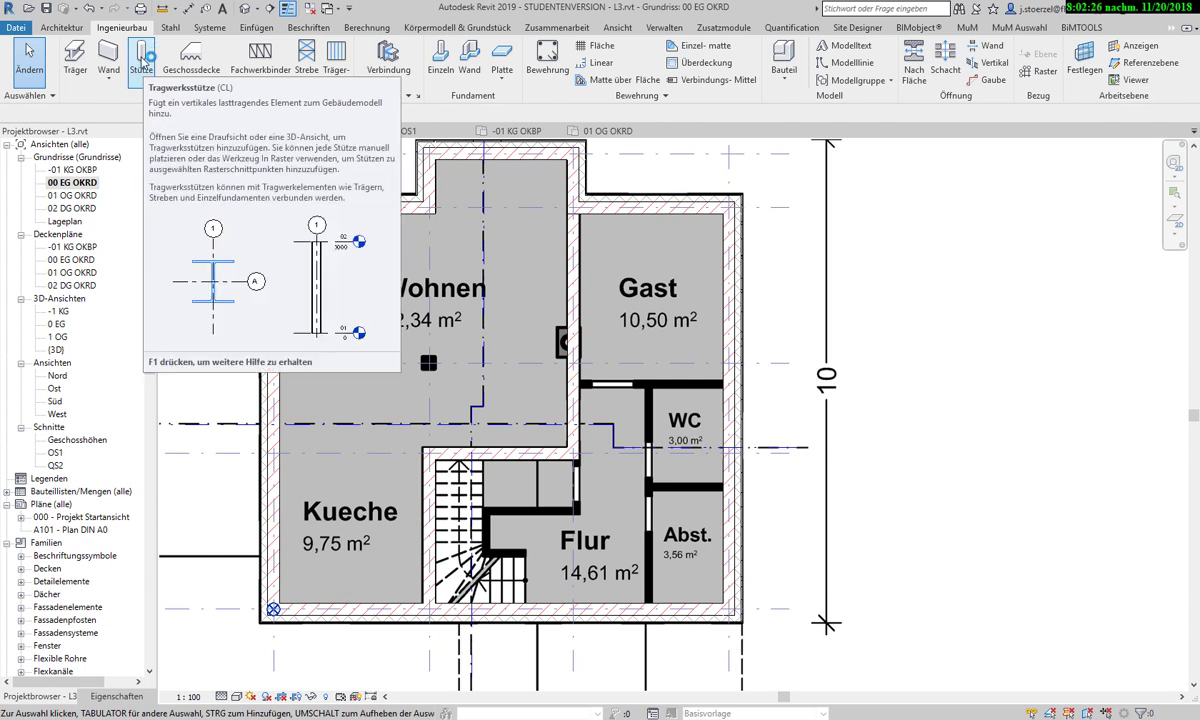
# Start a structural column, review its Eigenschaften type list, and open Familie laden.
pyautogui.click(141, 62)
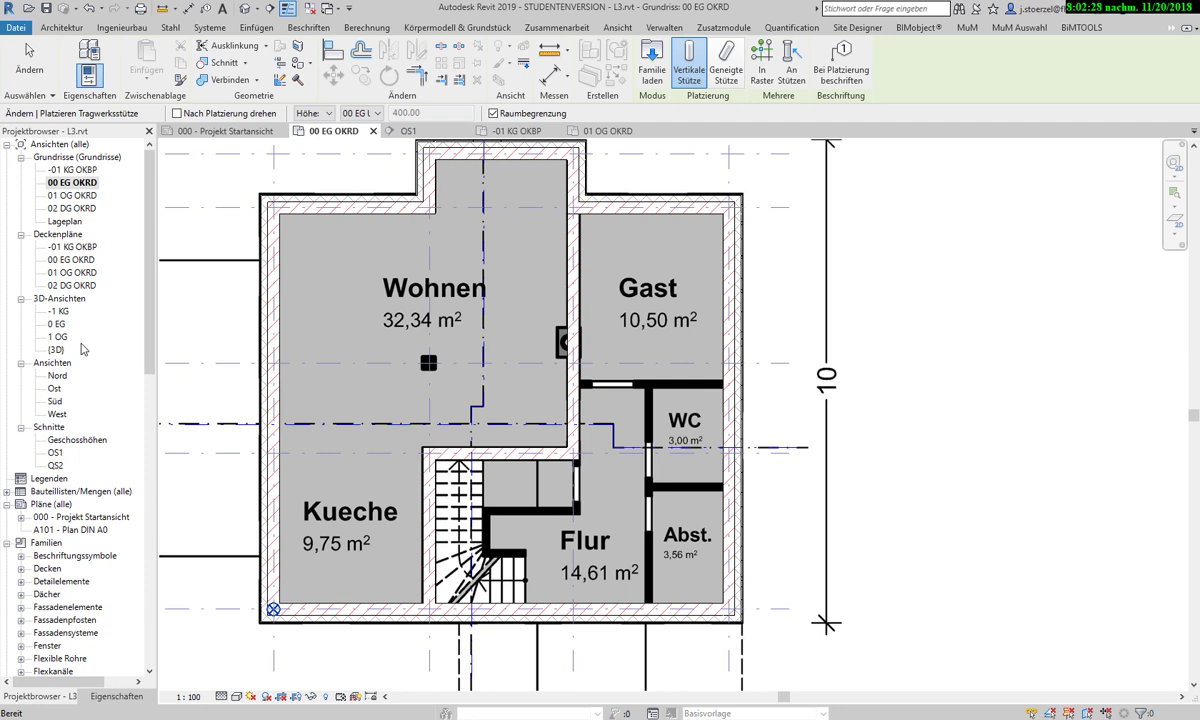
pyautogui.click(100, 698)
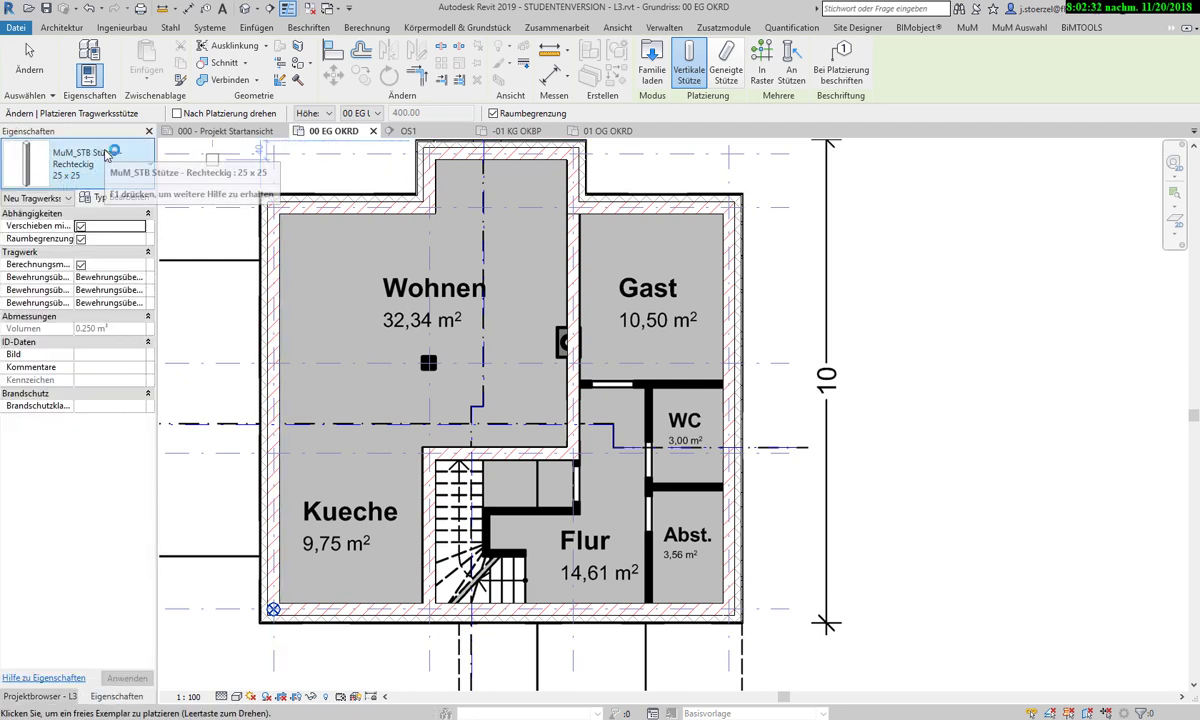
pyautogui.click(107, 157)
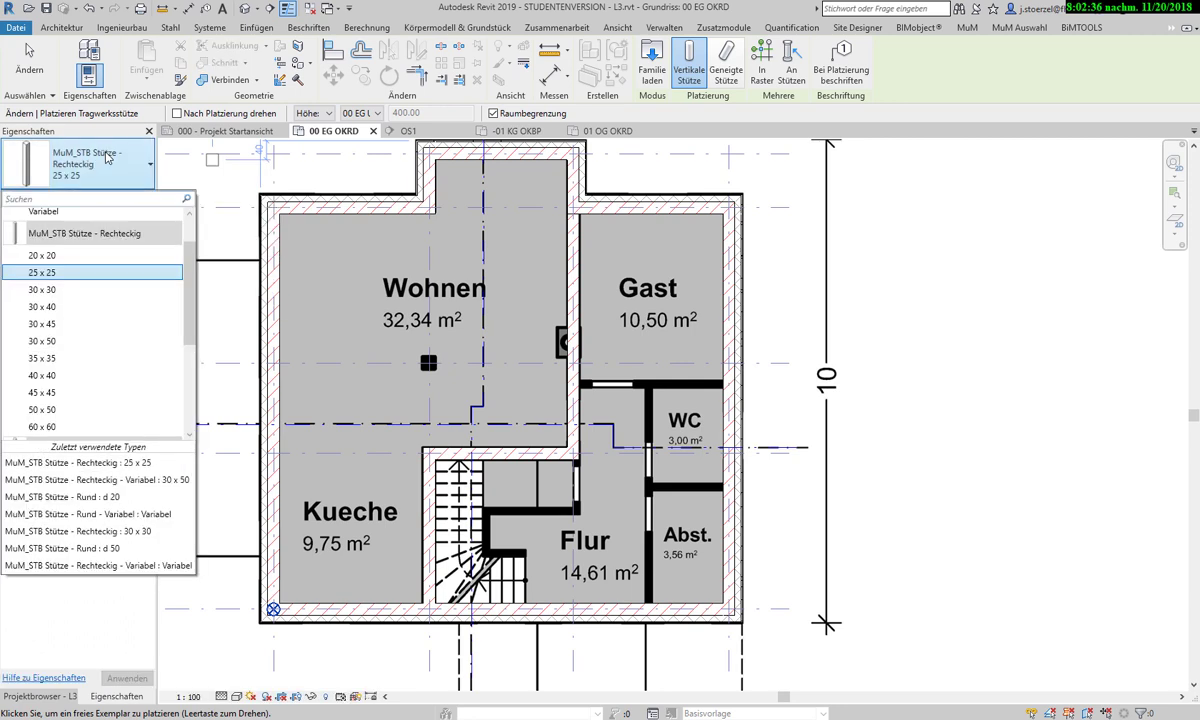
pyautogui.click(190, 240)
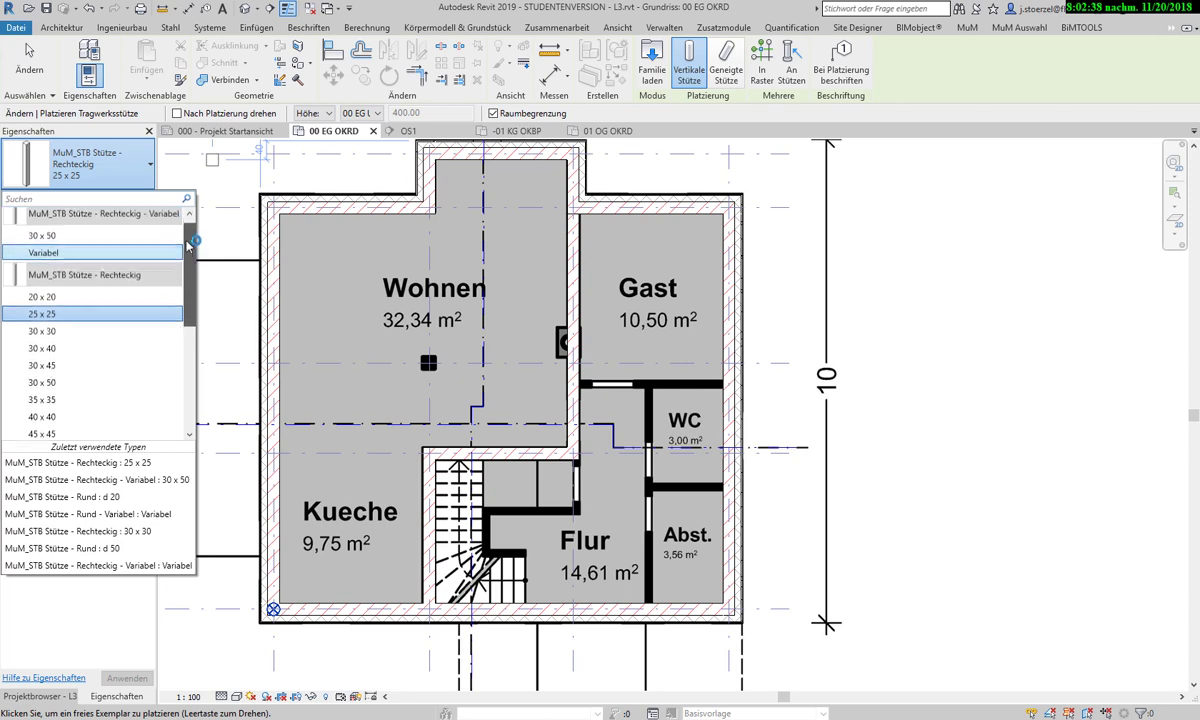
pyautogui.moveTo(190, 245)
pyautogui.mouseDown()
pyautogui.moveTo(182, 322)
pyautogui.moveTo(180, 228)
pyautogui.mouseUp()
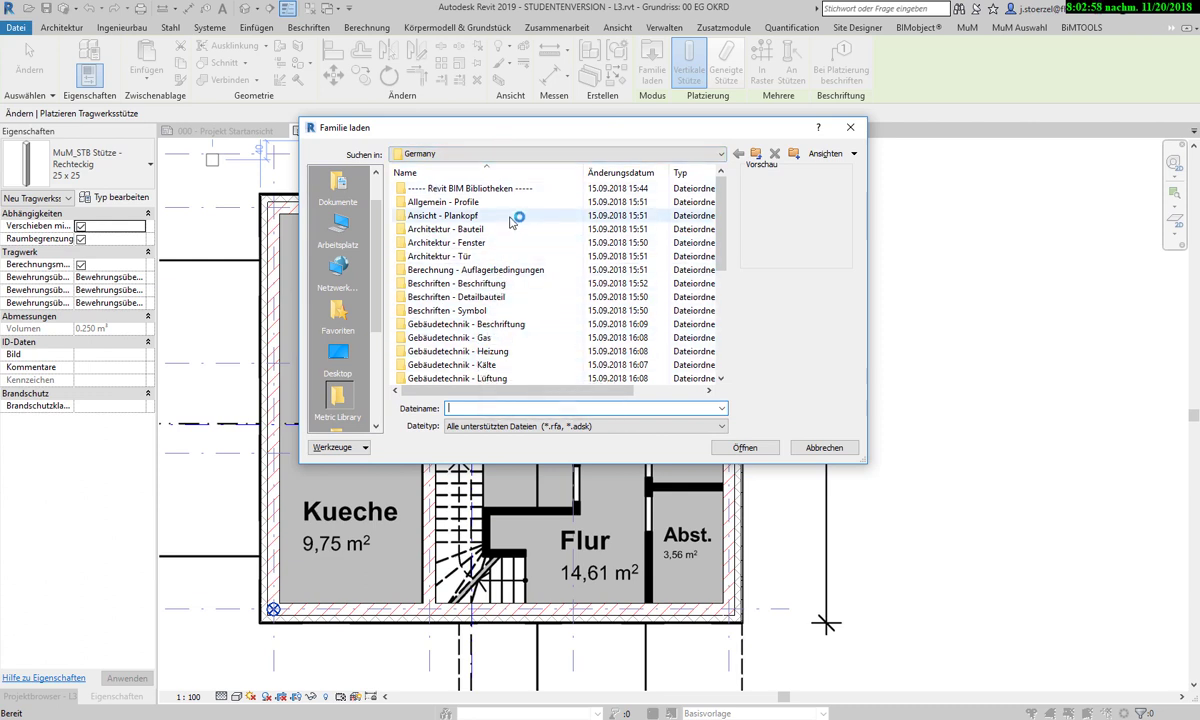
# Open Ingenieurbau - Stütze > Beton and preview the round and rectangular concrete column families.
pyautogui.scroll(-5, 510, 257)
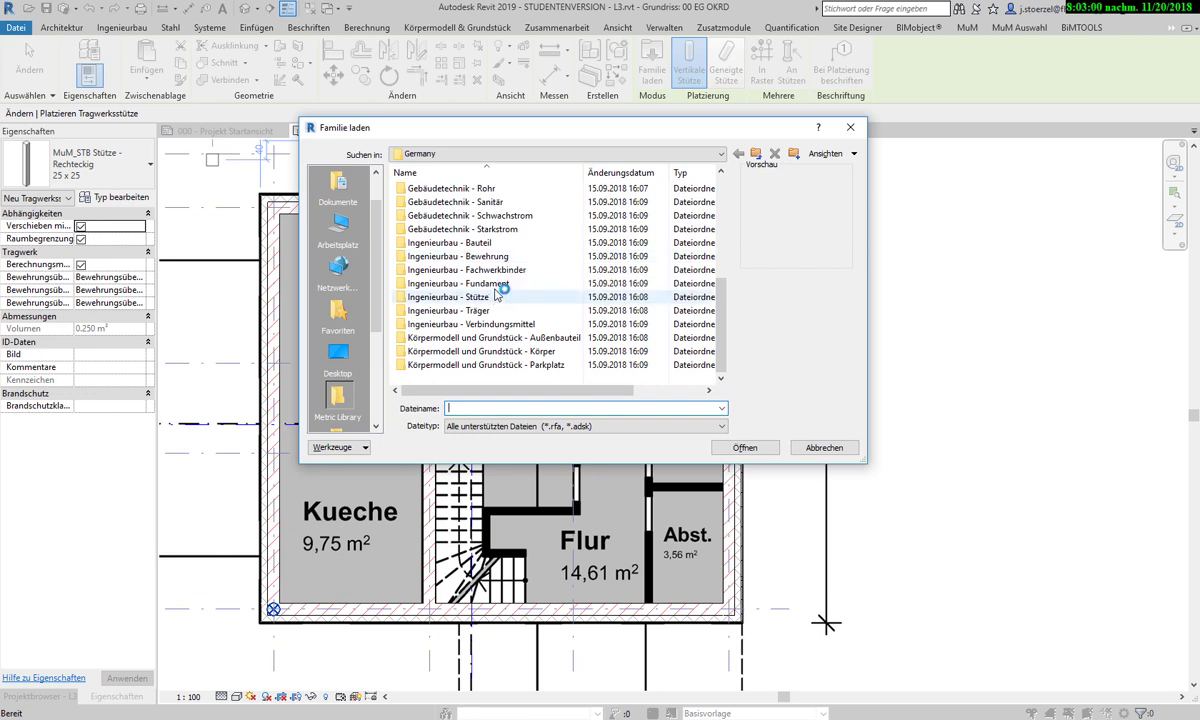
pyautogui.scroll(1, 505, 275)
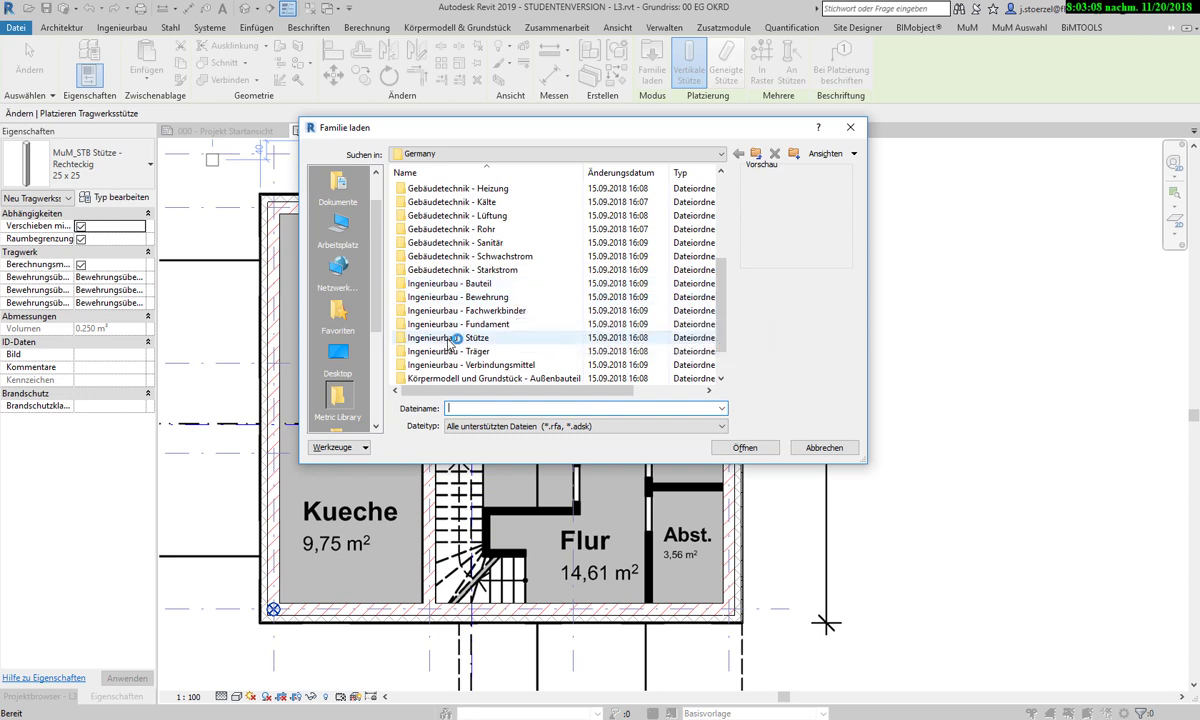
pyautogui.click(478, 338)
pyautogui.doubleClick(478, 338)
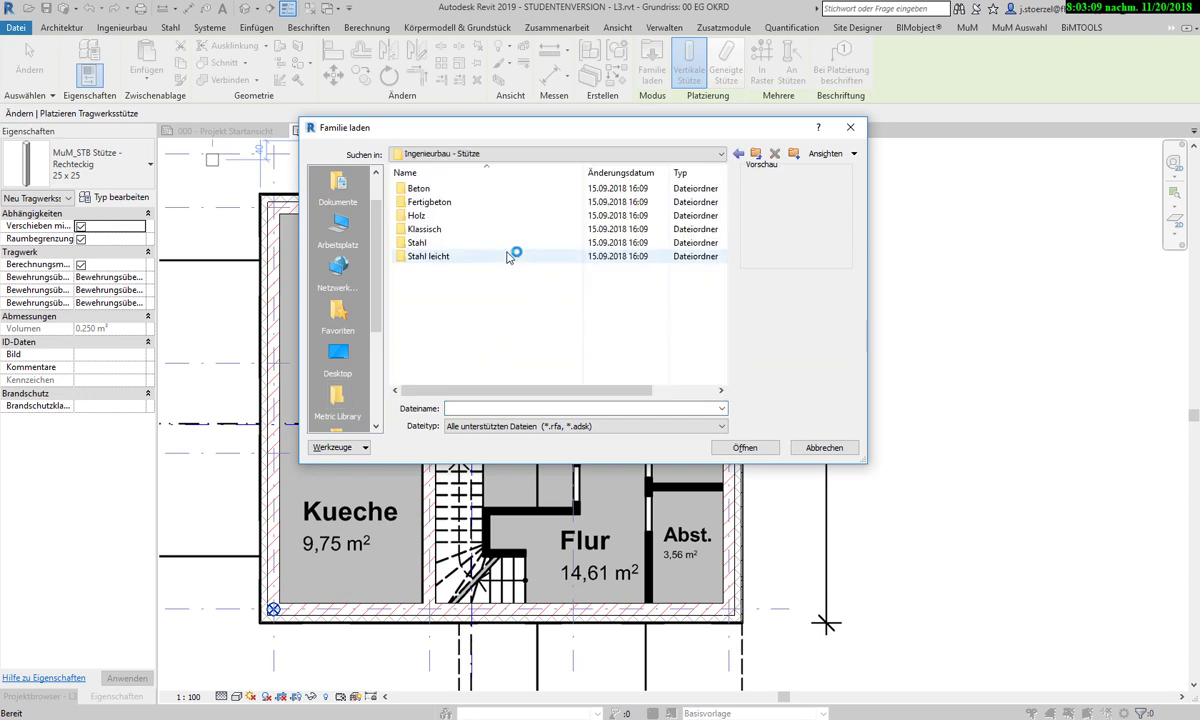
pyautogui.doubleClick(460, 189)
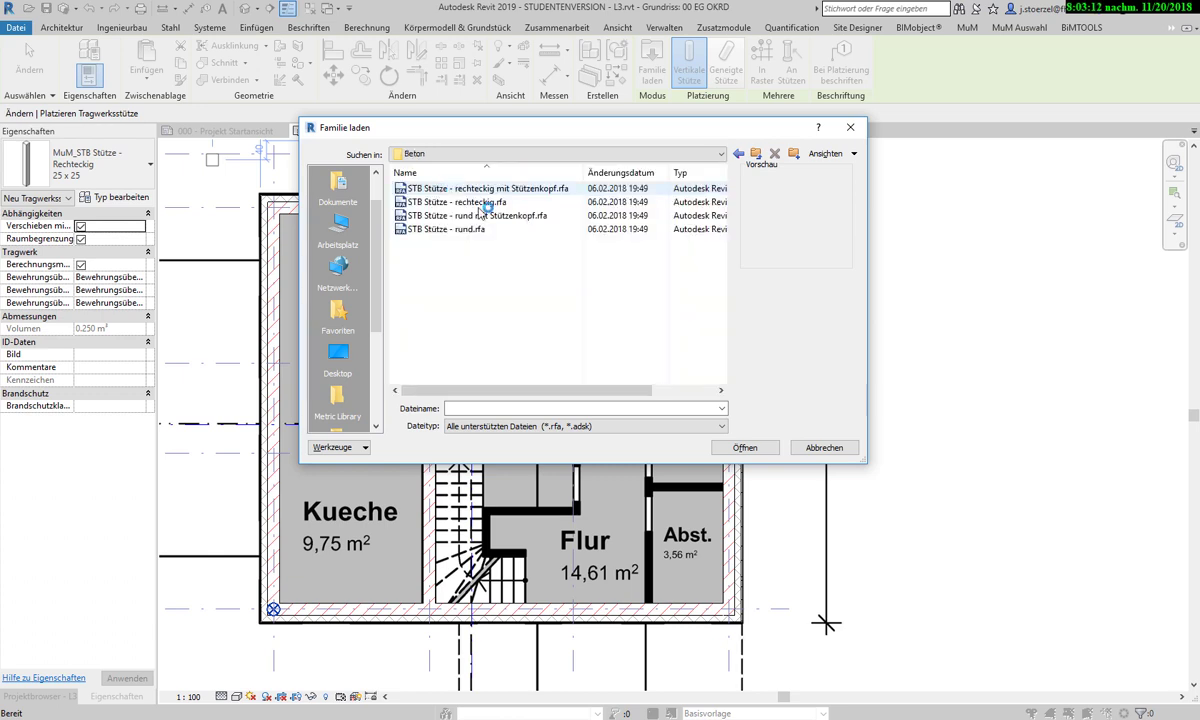
pyautogui.click(463, 216)
pyautogui.click(445, 188)
pyautogui.click(460, 215)
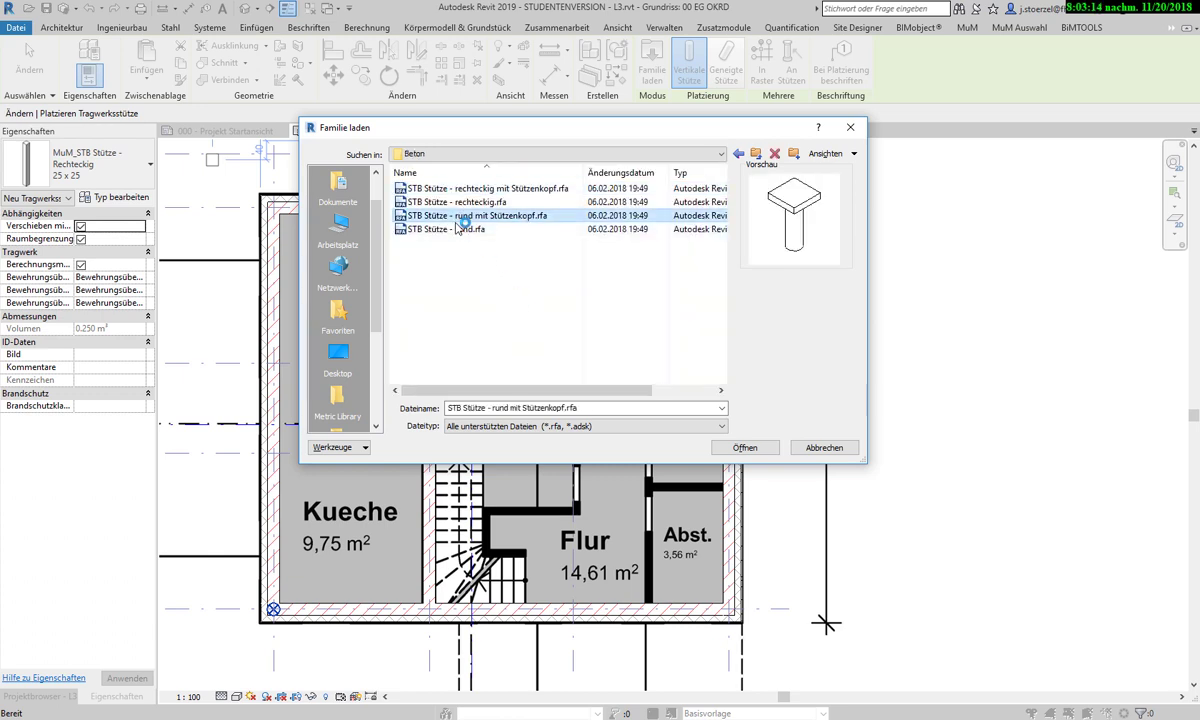
pyautogui.click(460, 229)
pyautogui.click(461, 189)
pyautogui.click(461, 215)
pyautogui.click(465, 229)
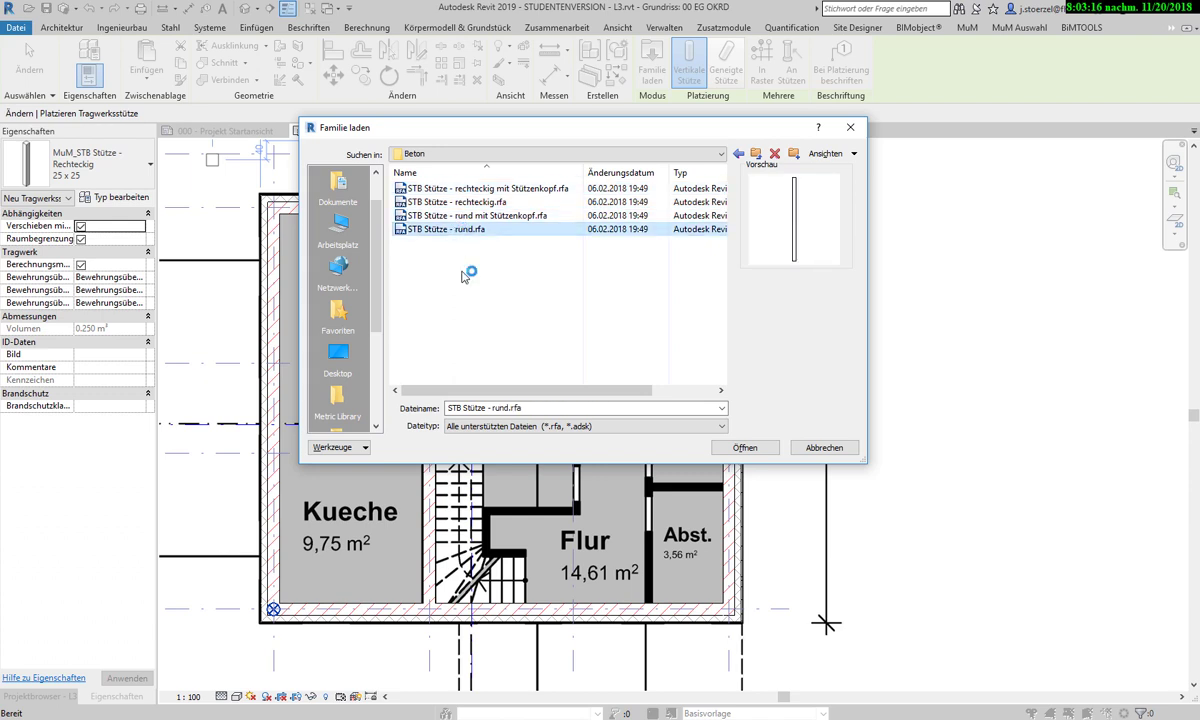
pyautogui.click(461, 215)
pyautogui.click(461, 189)
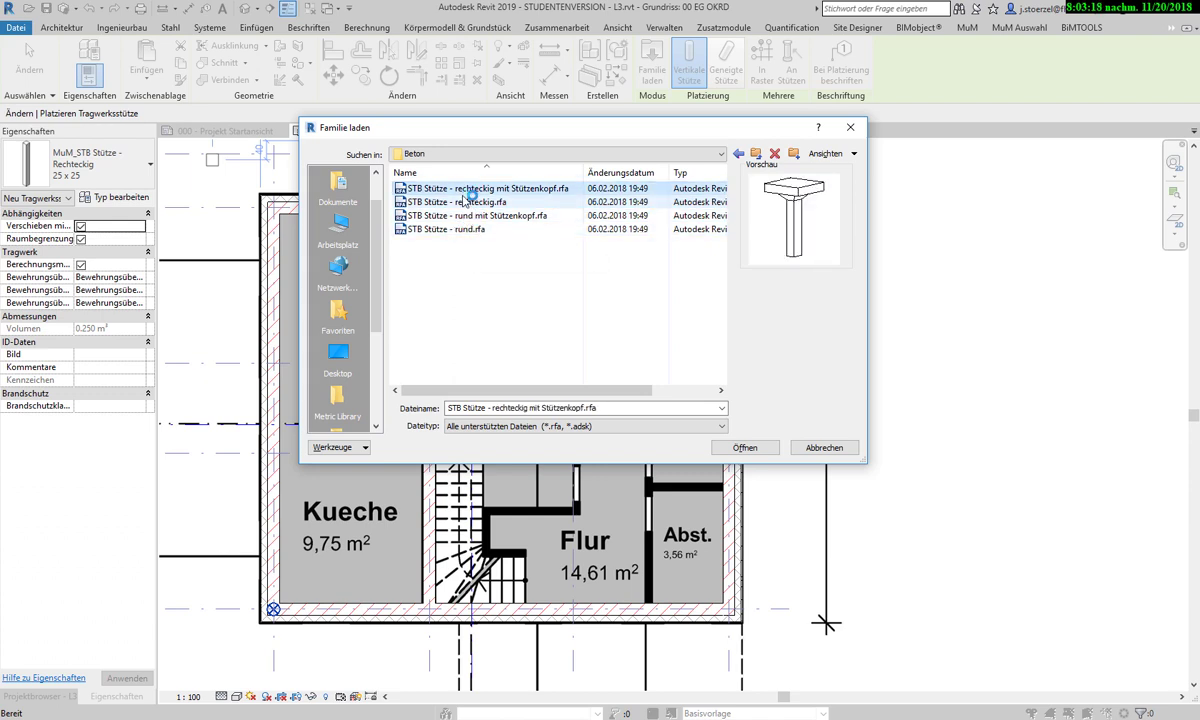
# Preview the Holz and BSH rectangular timber column families, then cancel without loading.
pyautogui.click(755, 153)
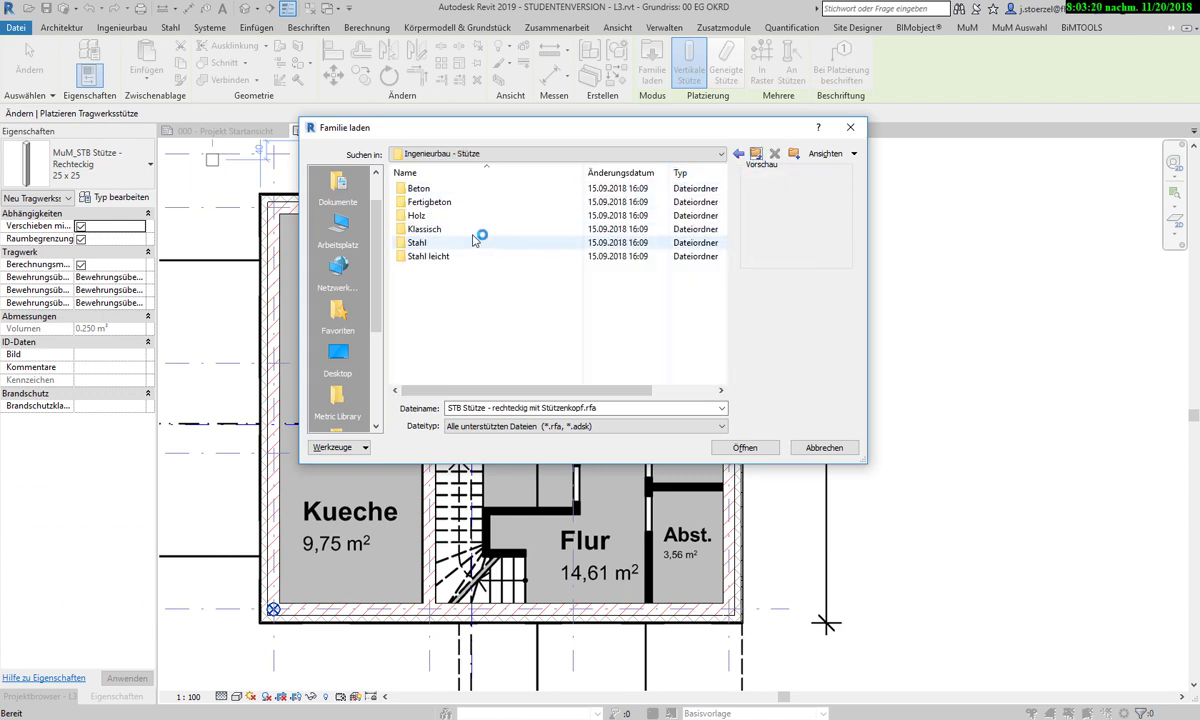
pyautogui.doubleClick(416, 216)
pyautogui.click(455, 202)
pyautogui.click(462, 189)
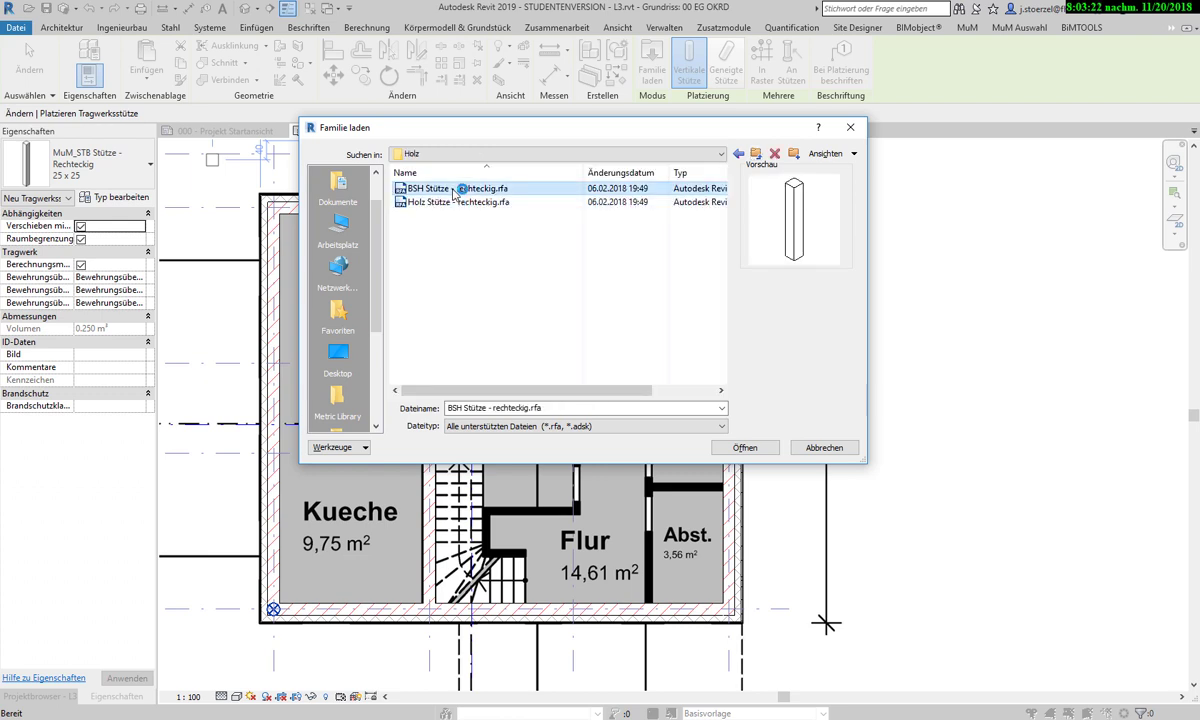
pyautogui.click(455, 202)
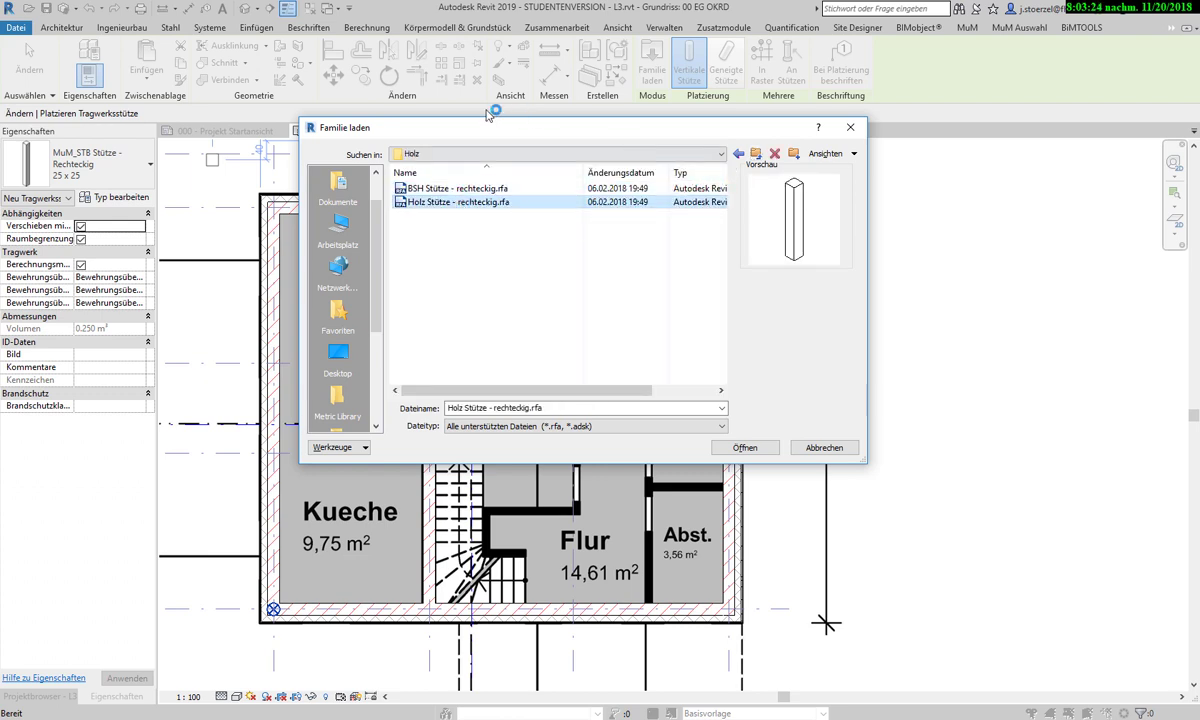
pyautogui.click(830, 449)
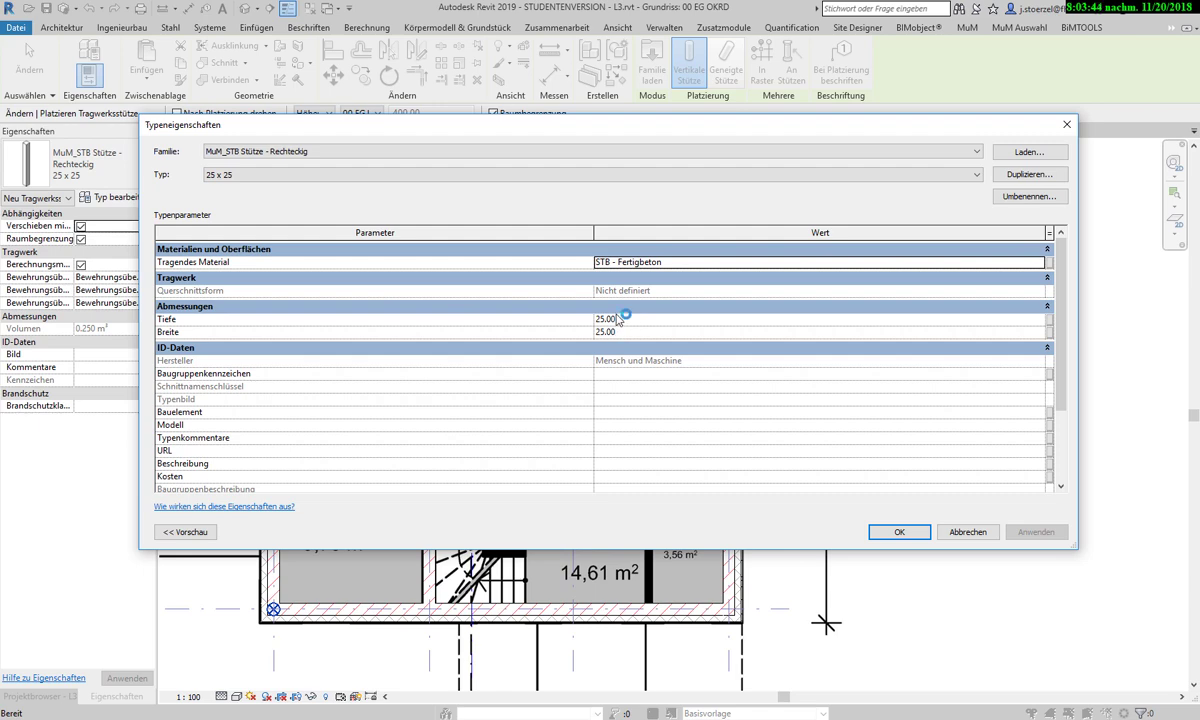
pyautogui.click(236, 174)
pyautogui.click(899, 531)
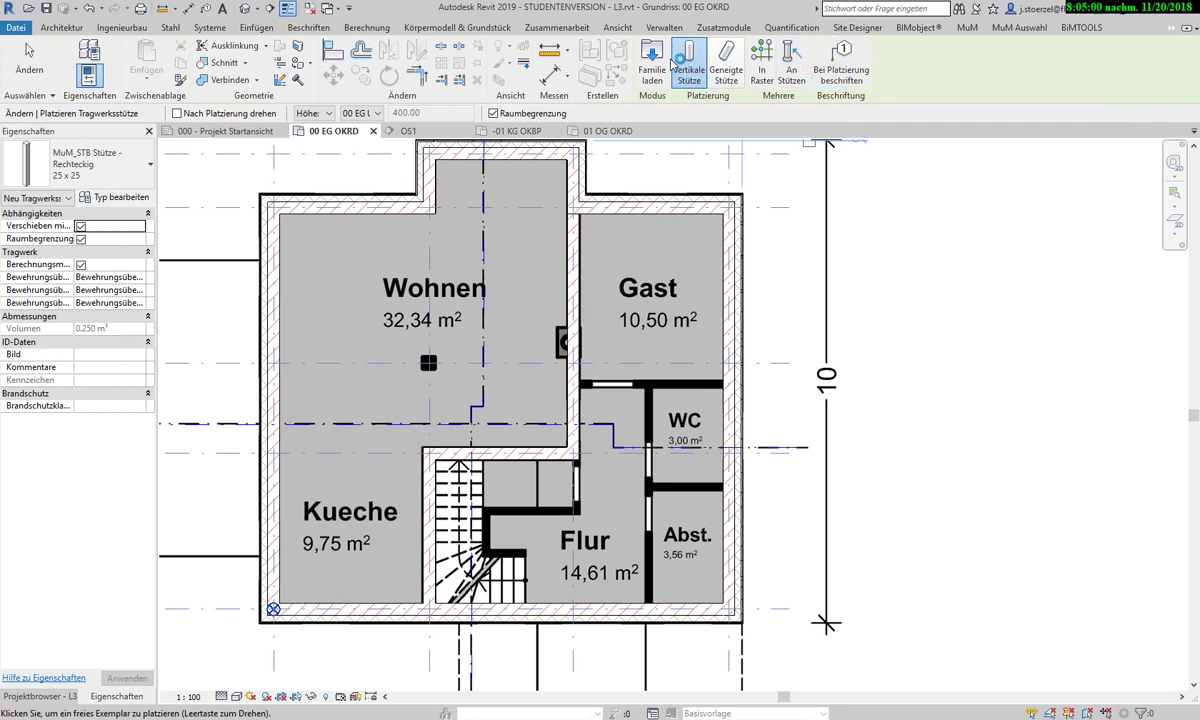
pyautogui.click(848, 60)
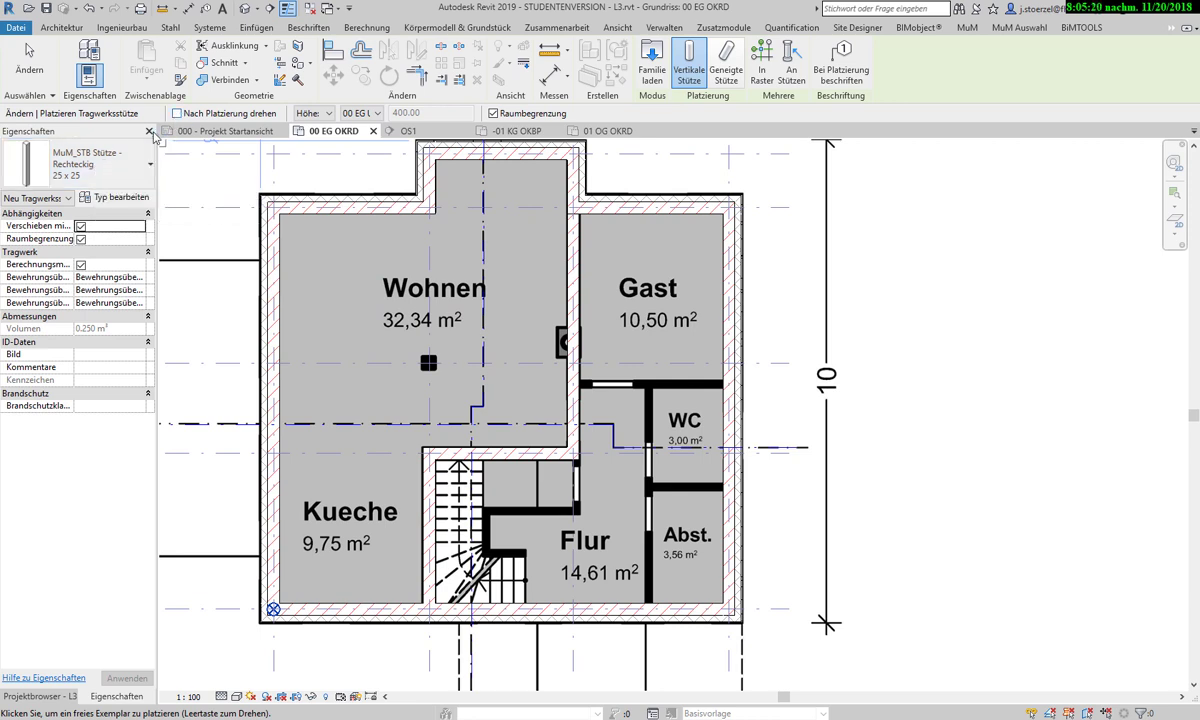
pyautogui.click(329, 114)
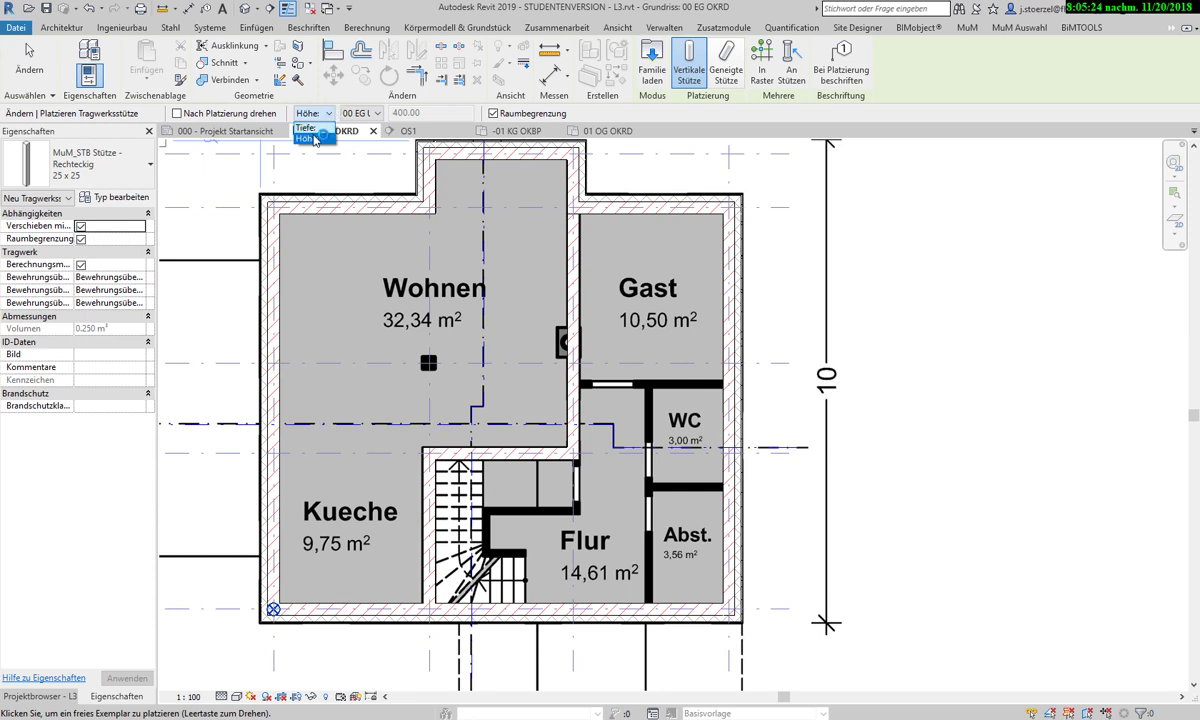
pyautogui.click(313, 139)
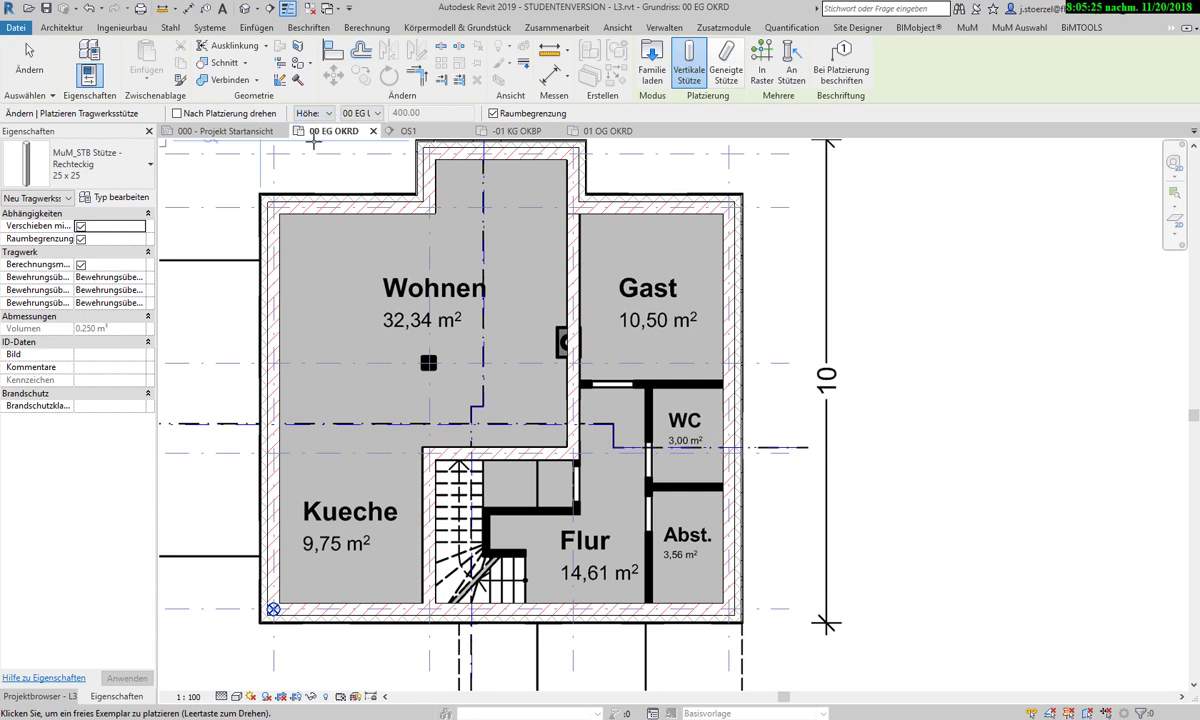
pyautogui.click(380, 114)
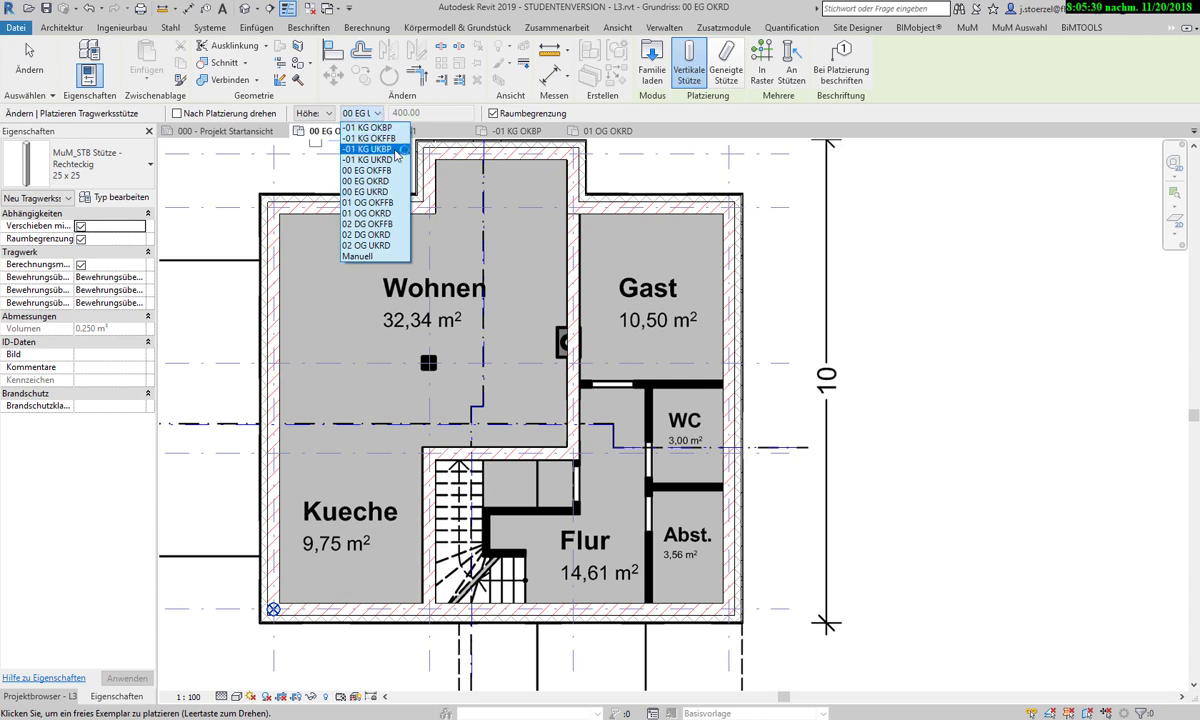
pyautogui.click(395, 150)
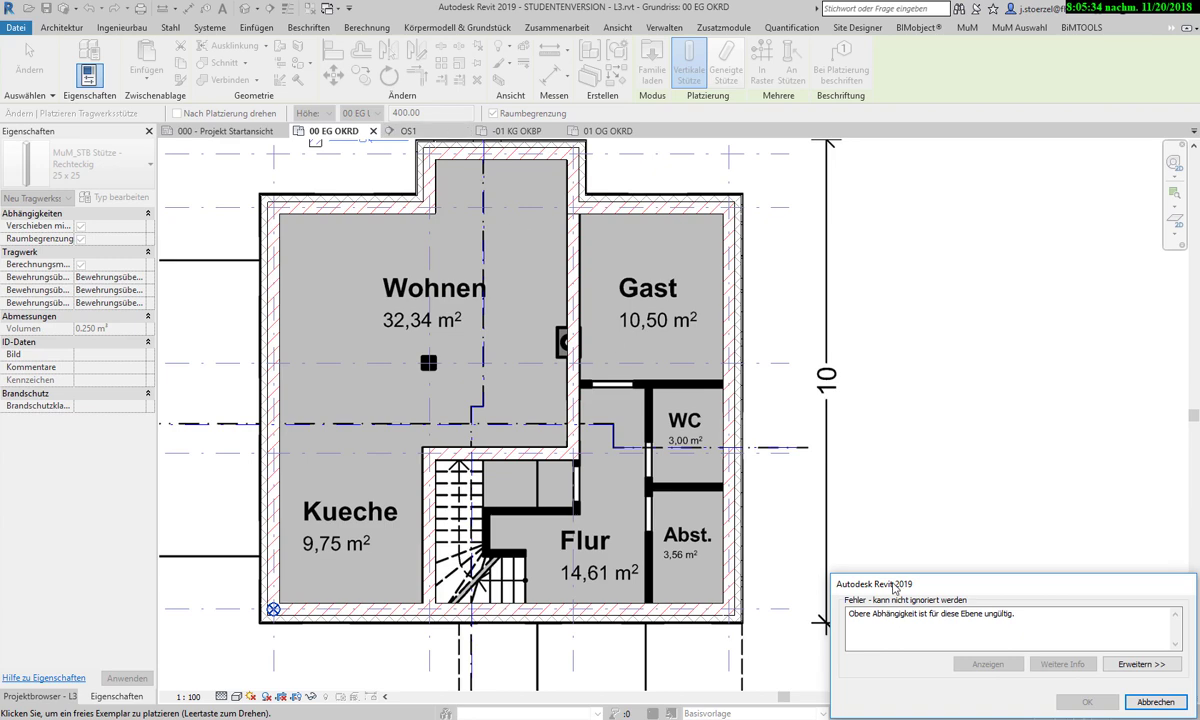
pyautogui.click(1152, 702)
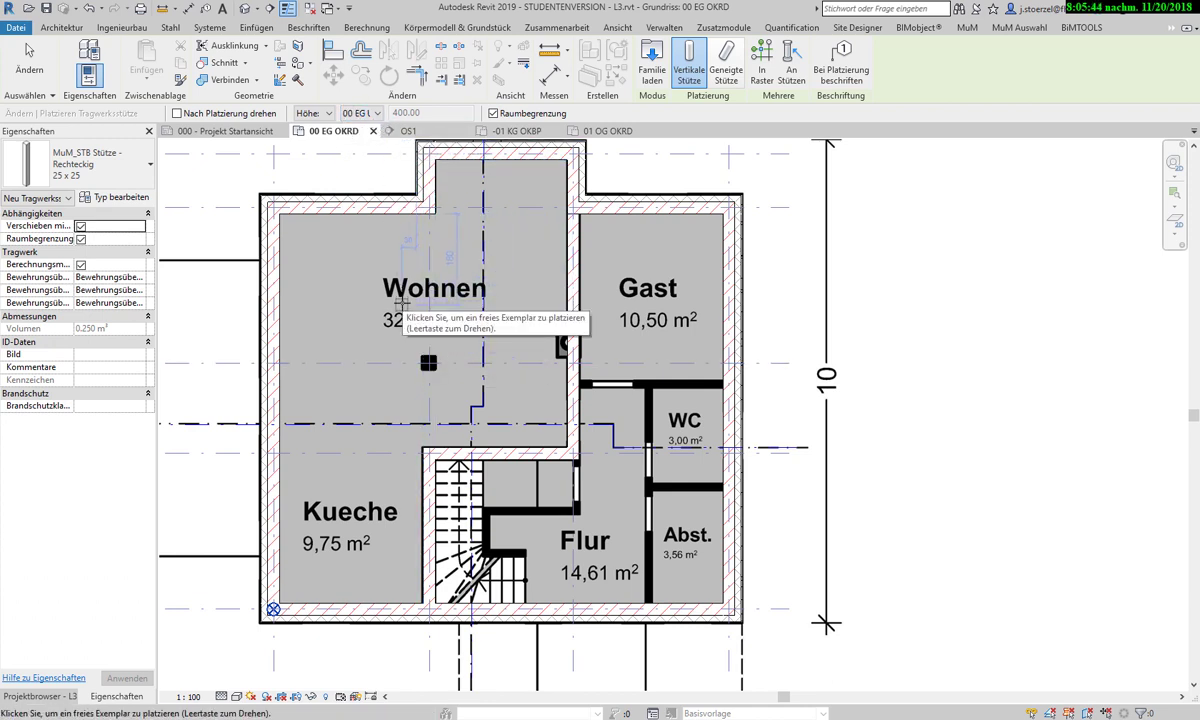
pyautogui.click(378, 113)
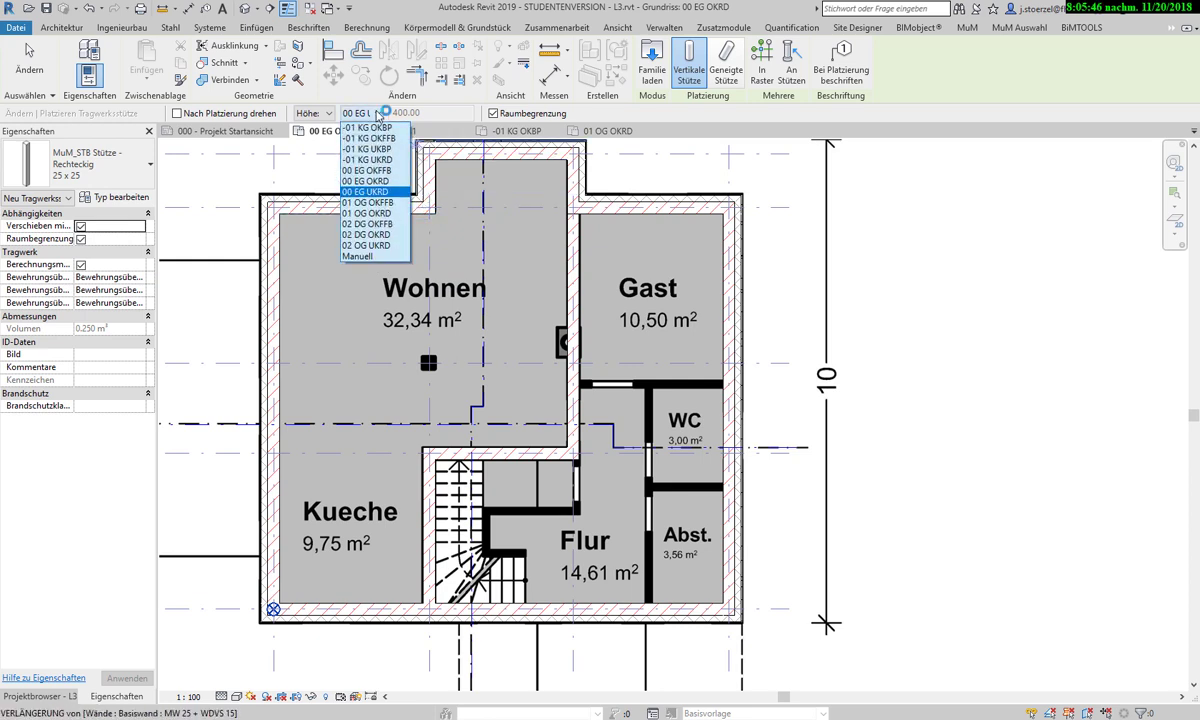
pyautogui.click(374, 114)
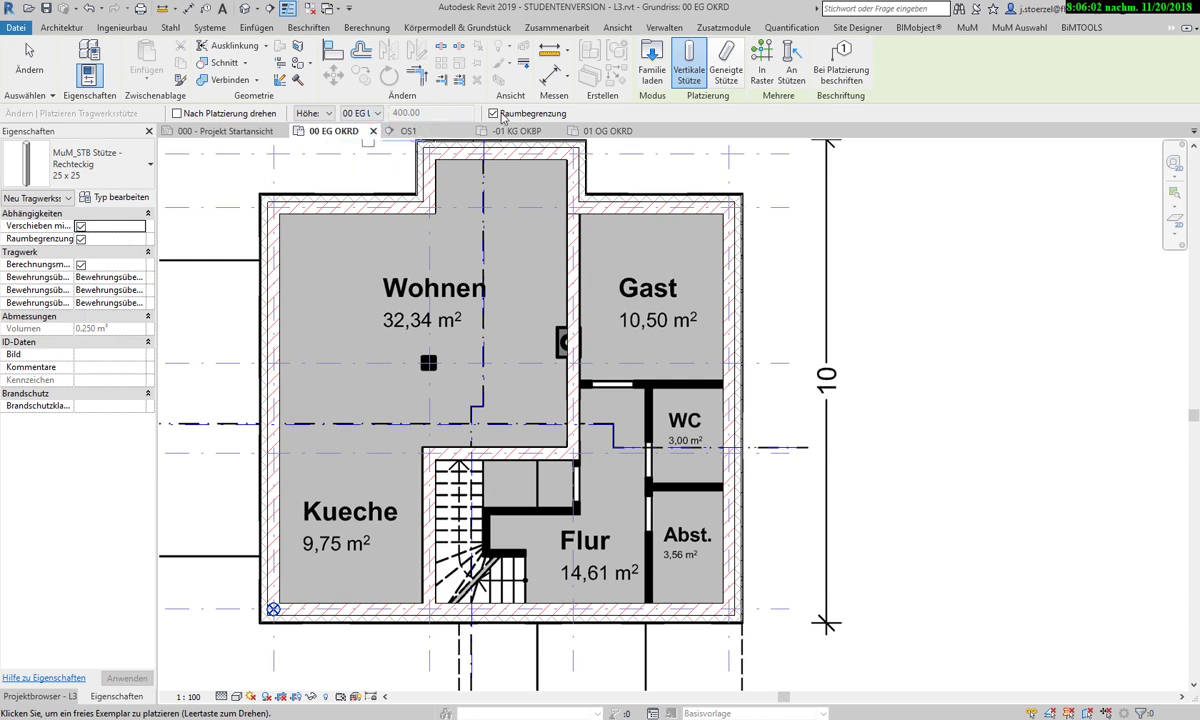
# Turn off Raumbegrenzung for the column and zoom into the placement area in Wohnen.
pyautogui.click(531, 113)
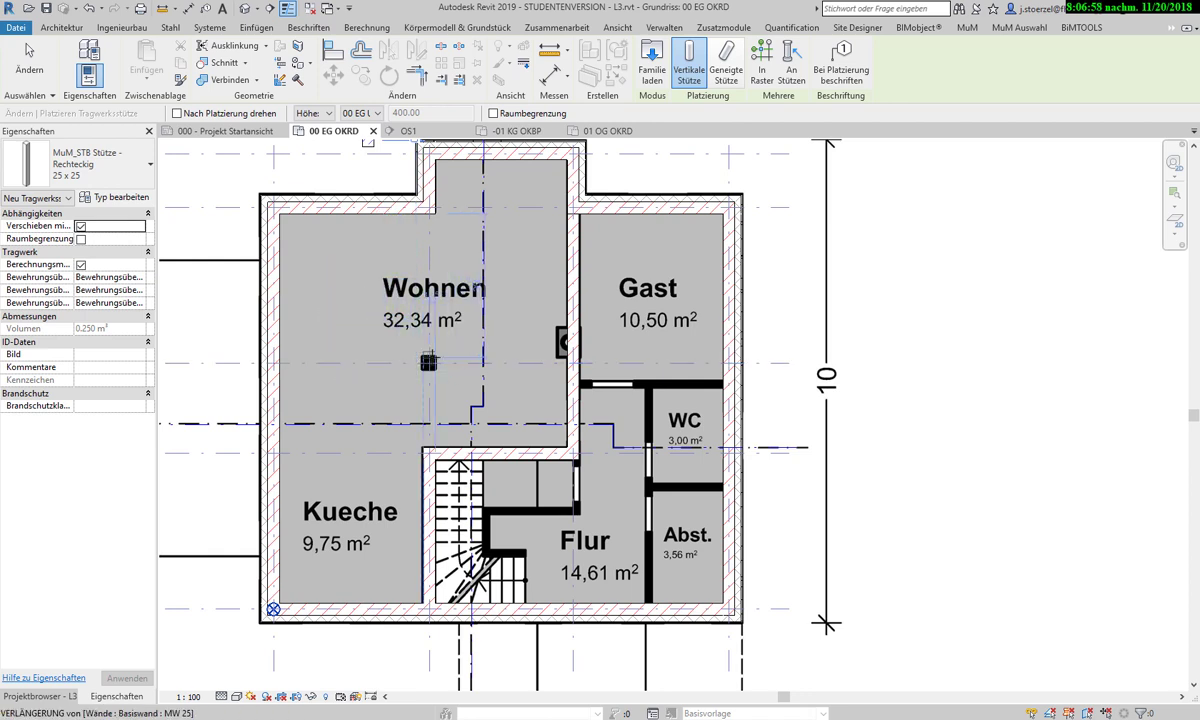
pyautogui.scroll(2, 428, 363)
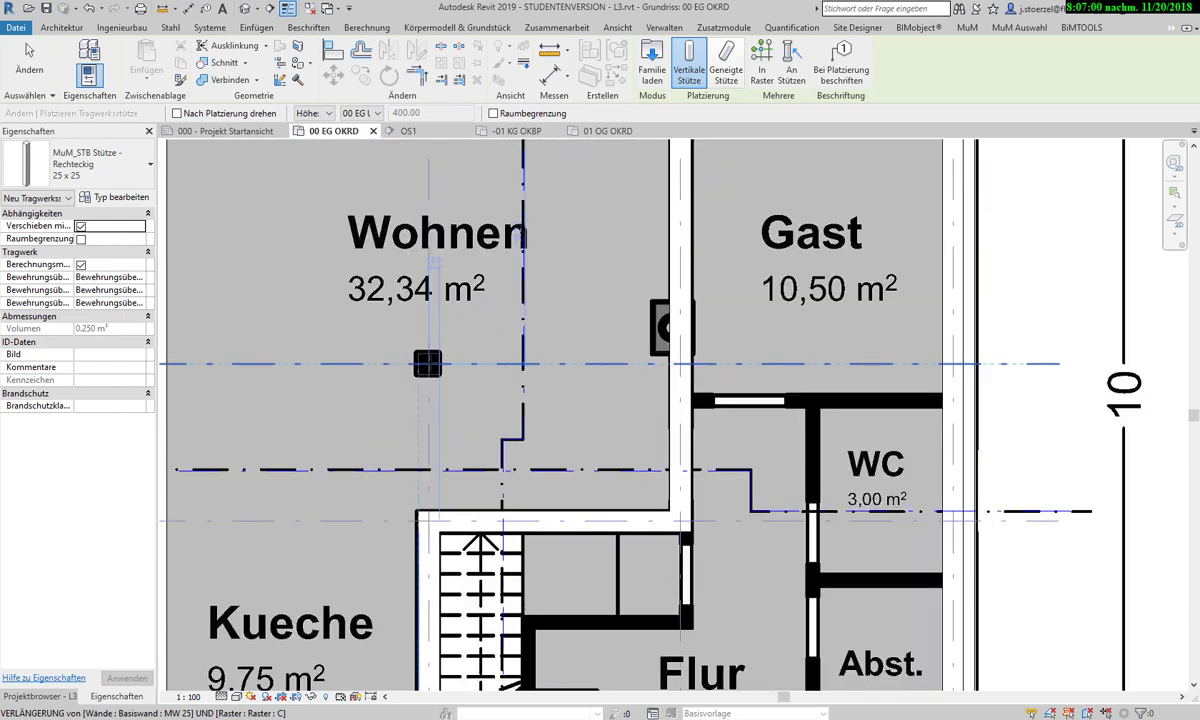
pyautogui.scroll(1, 428, 363)
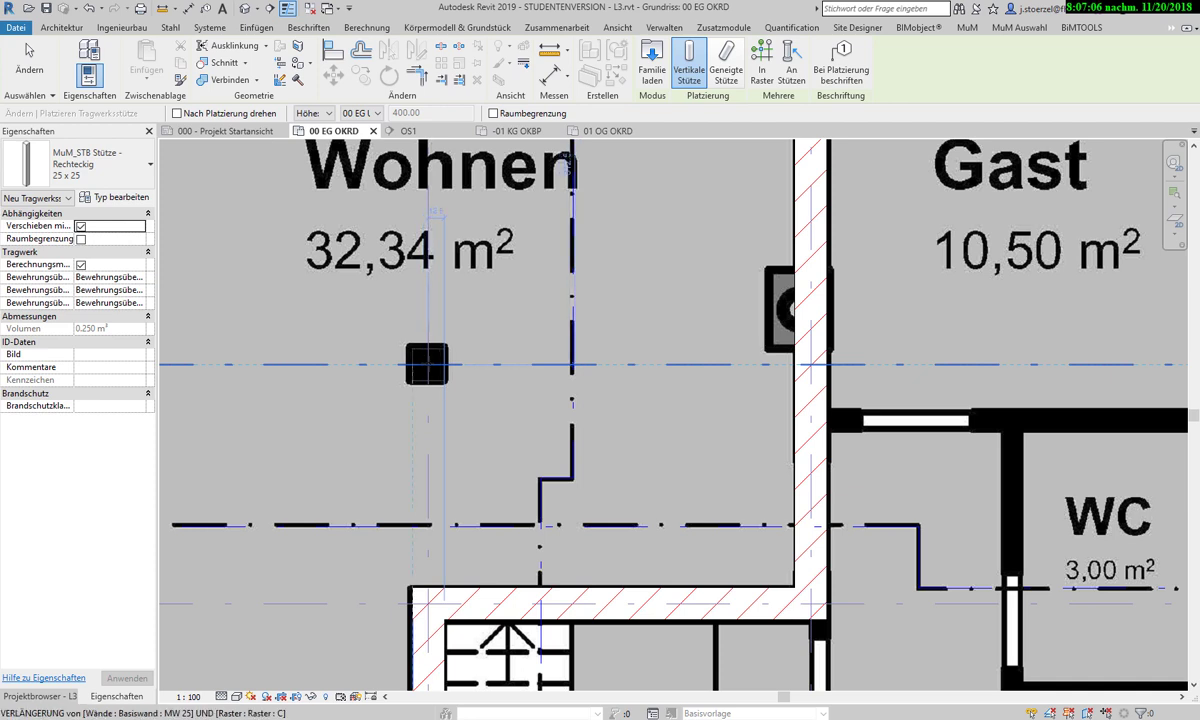
# Place the 25 x 25 column at the grid intersection in Wohnen and select it.
pyautogui.click(428, 363)
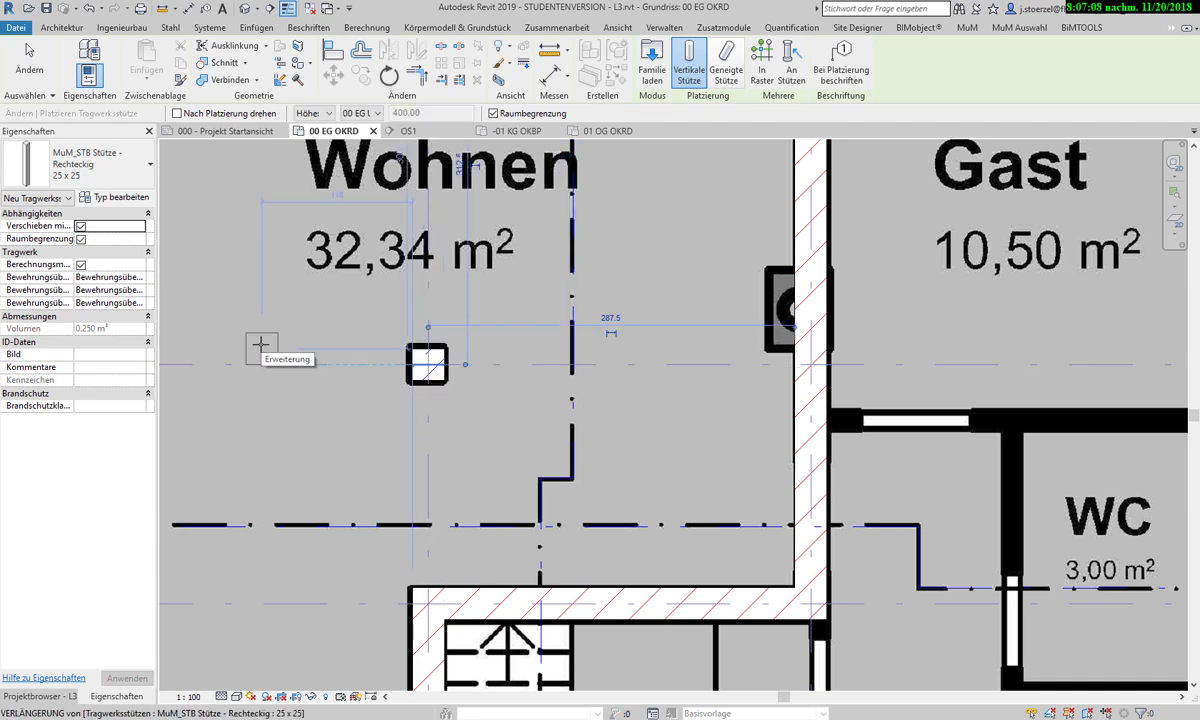
pyautogui.click(28, 55)
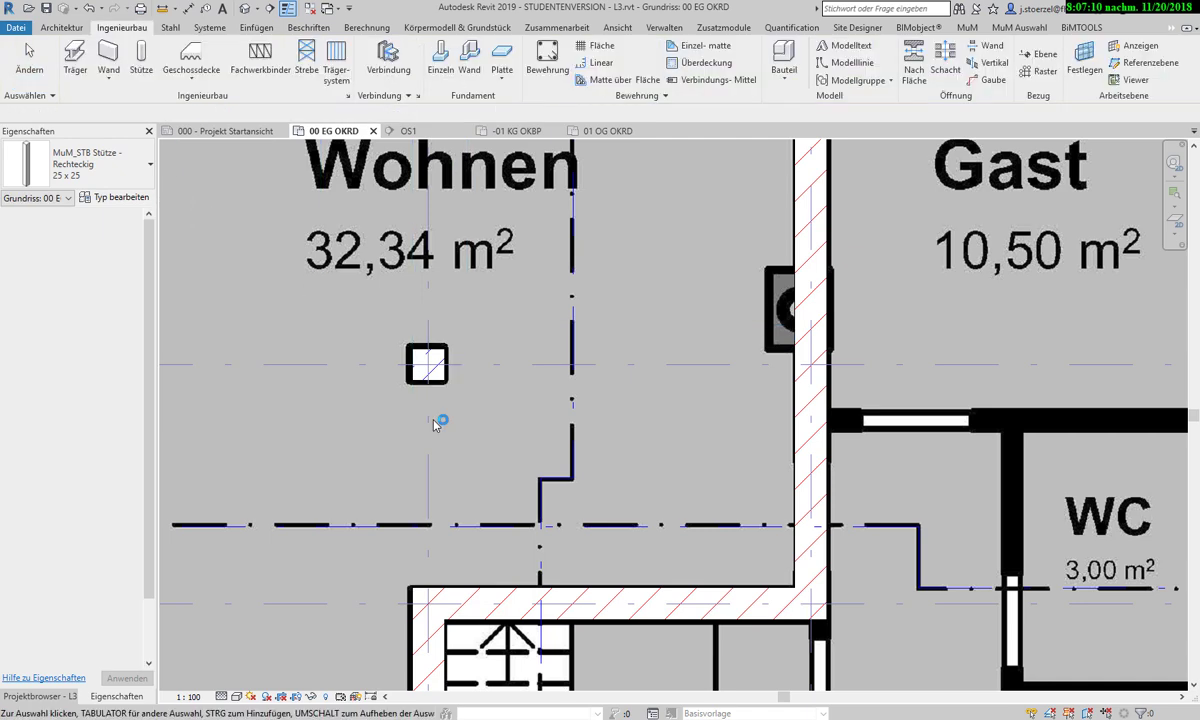
pyautogui.scroll(5, 450, 370)
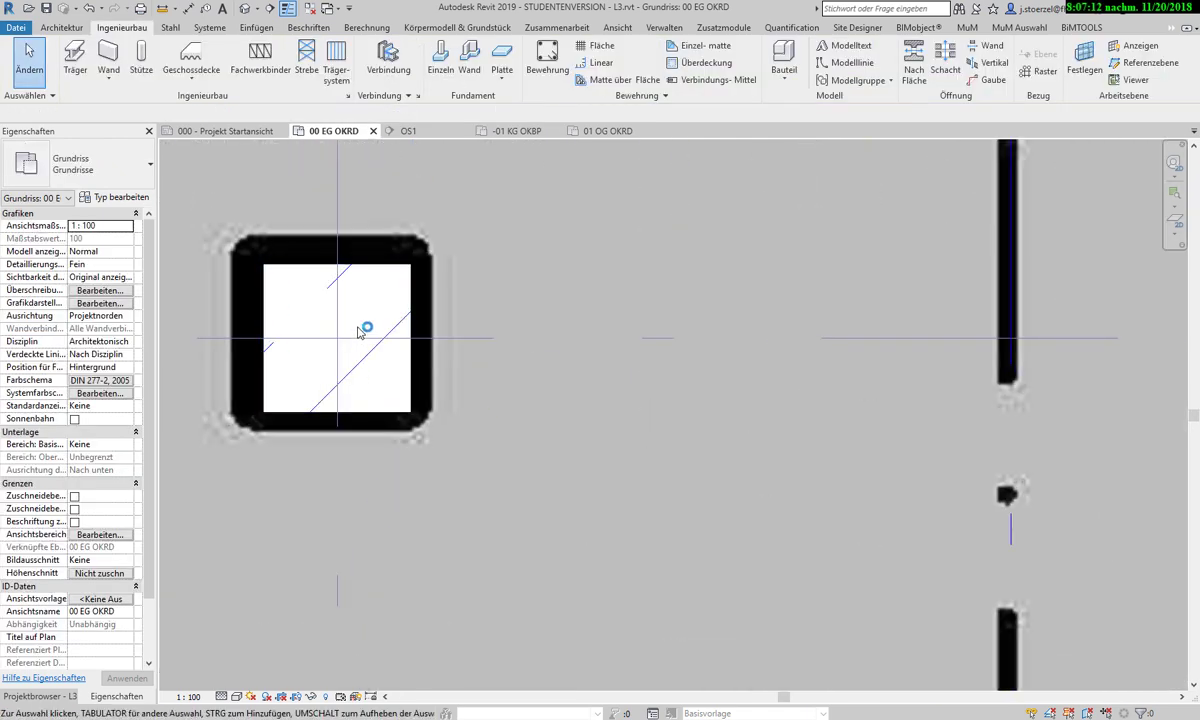
pyautogui.click(285, 264)
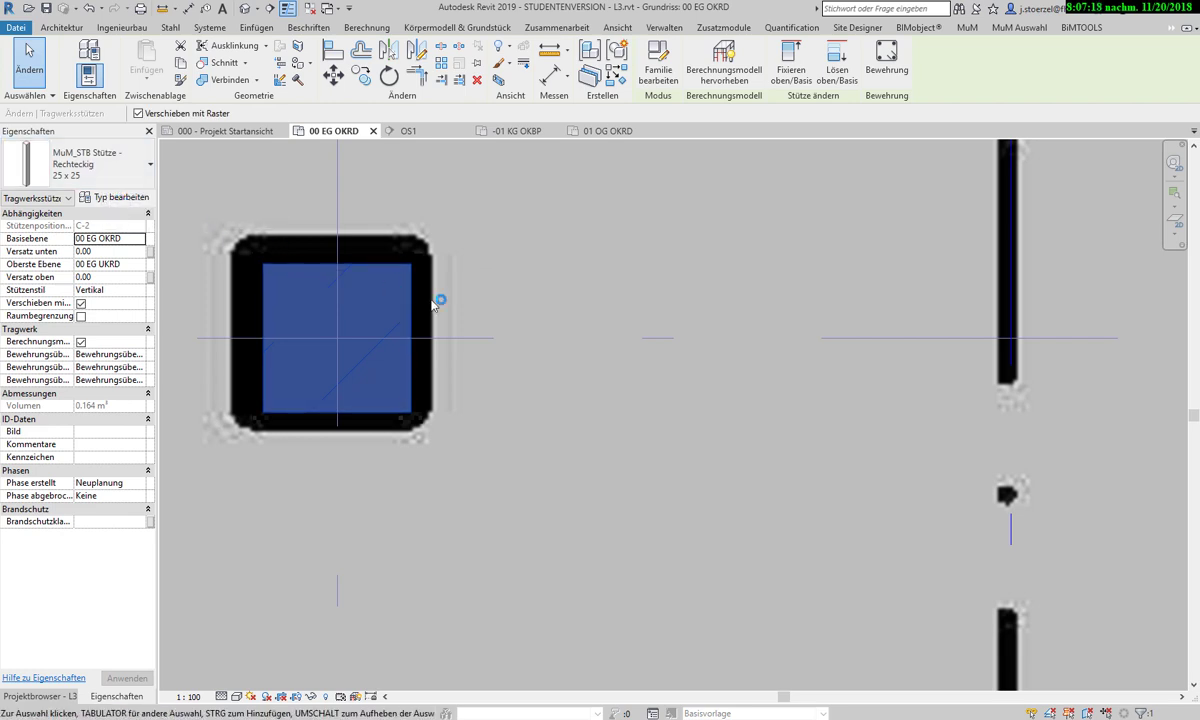
# Start measuring from the placed column's edge, then cancel the measurement.
pyautogui.scroll(-3, 505, 328)
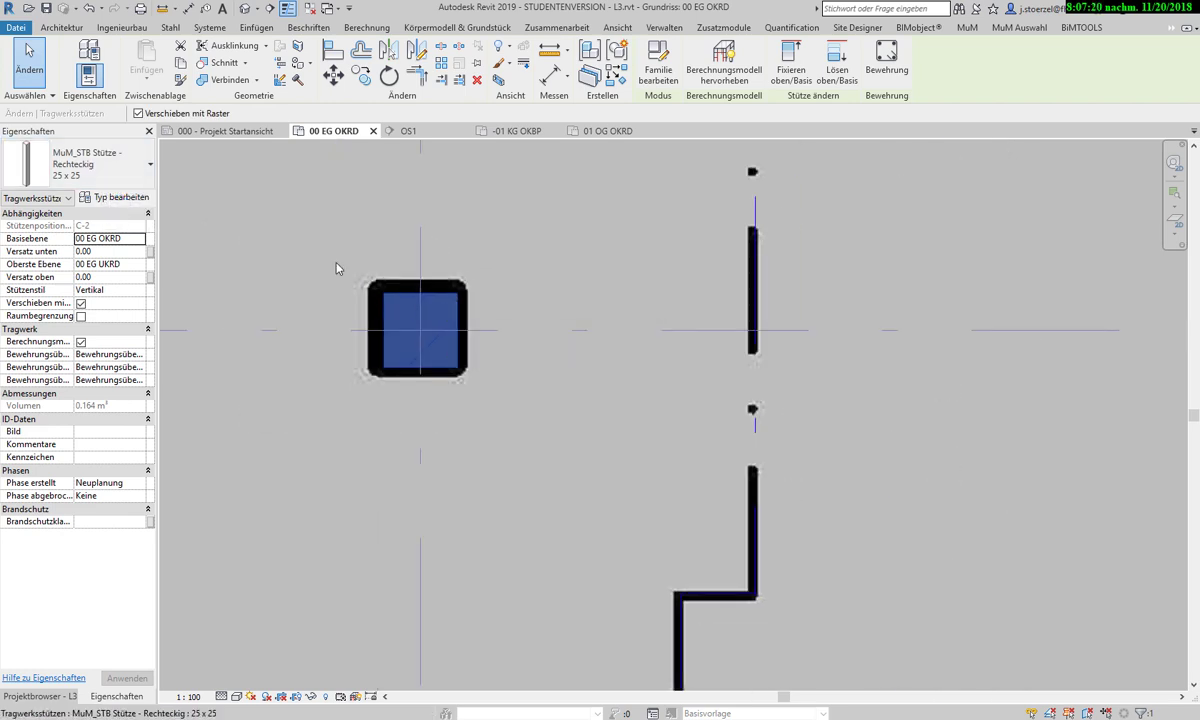
pyautogui.click(549, 52)
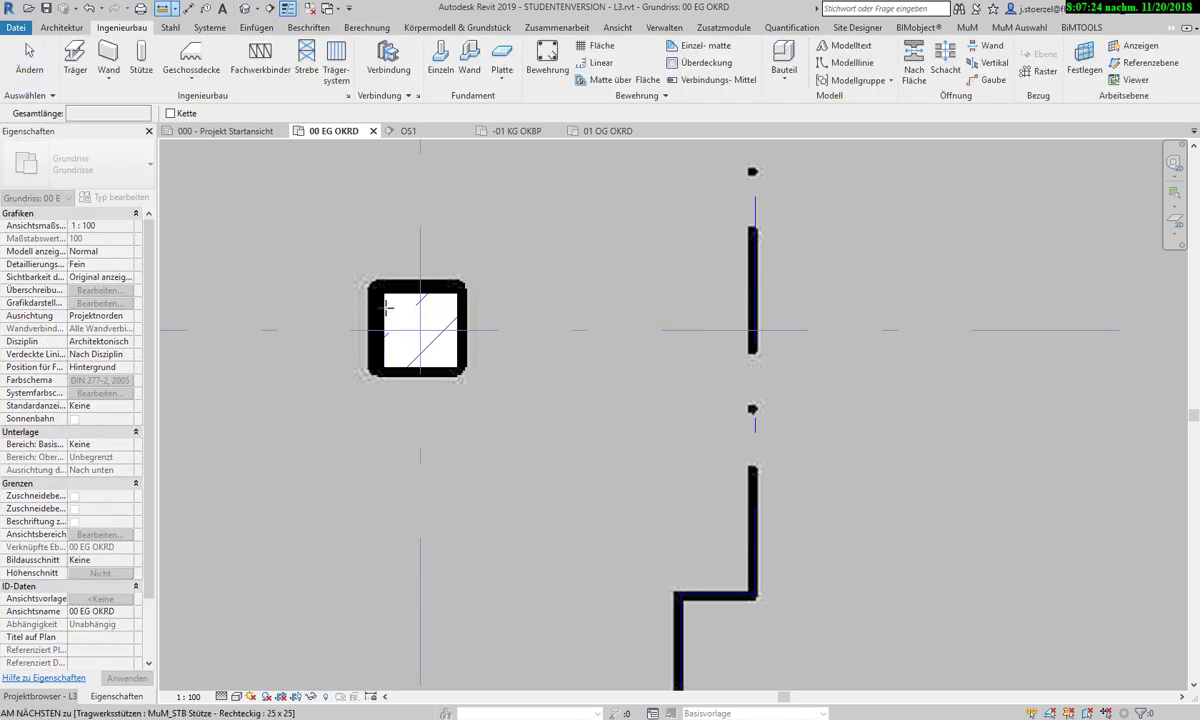
pyautogui.click(384, 307)
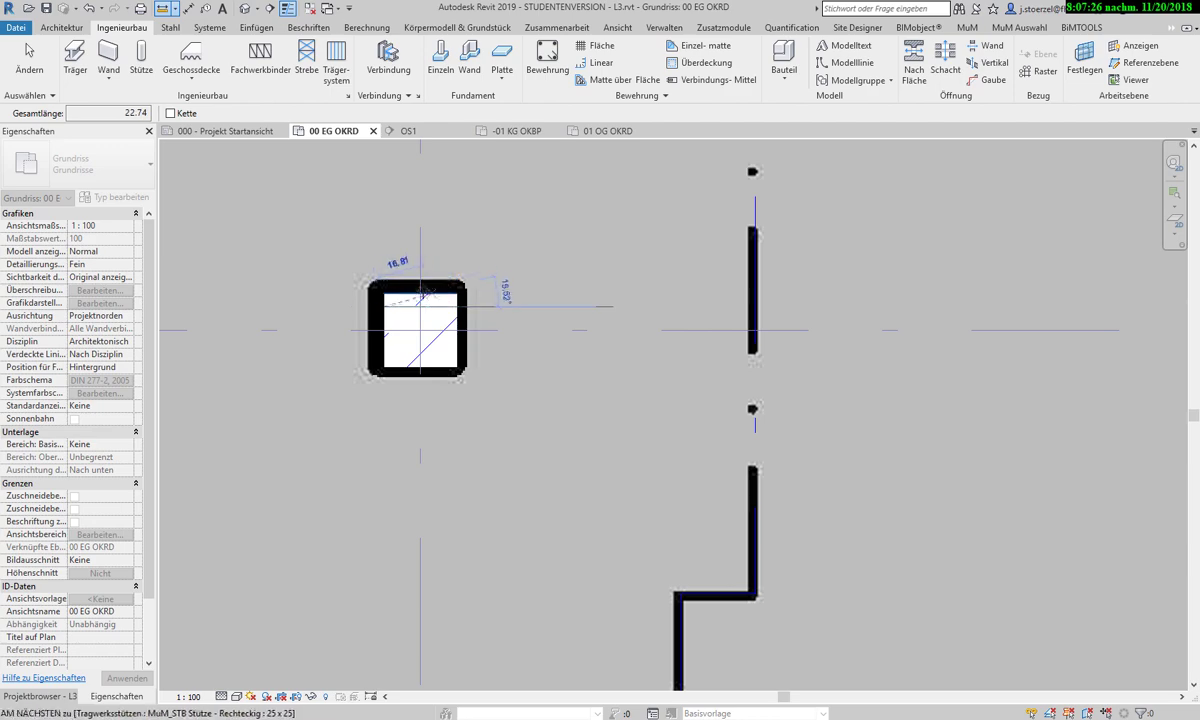
pyautogui.press('Escape')
pyautogui.press('Escape')
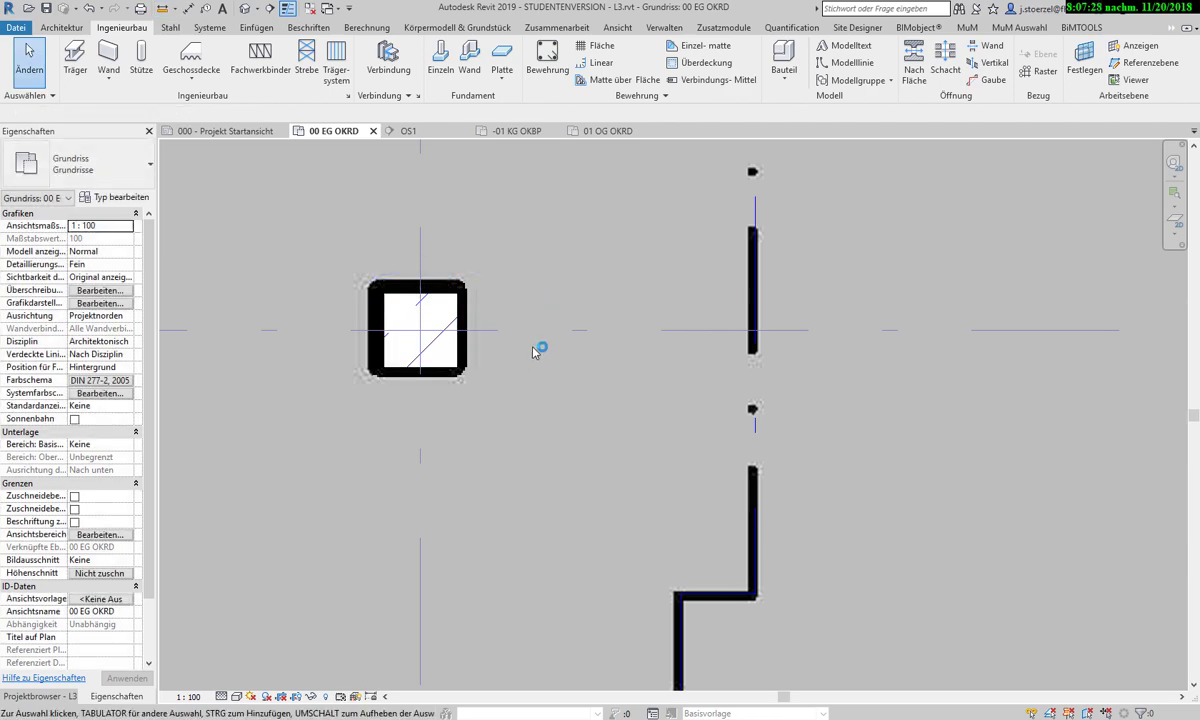
# Zoom out to the whole ground floor and show the Projektbrowser view list.
pyautogui.scroll(-3, 525, 260)
pyautogui.scroll(-2, 525, 260)
pyautogui.scroll(-2, 527, 260)
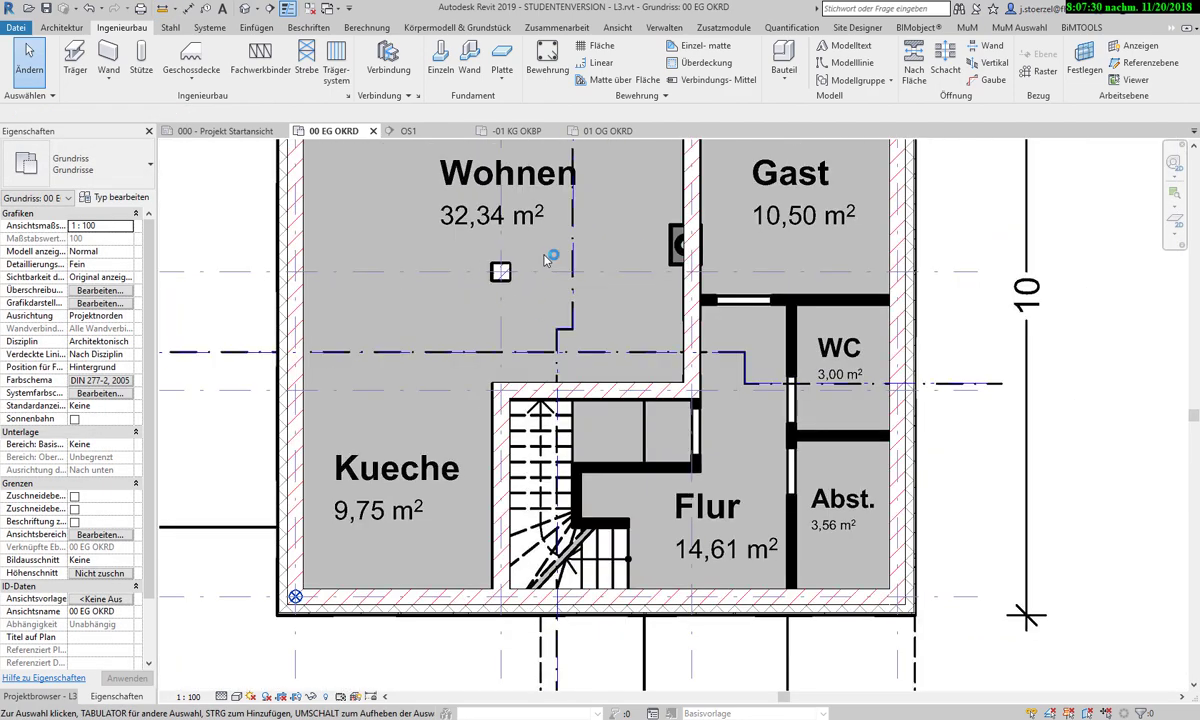
pyautogui.scroll(-2, 548, 260)
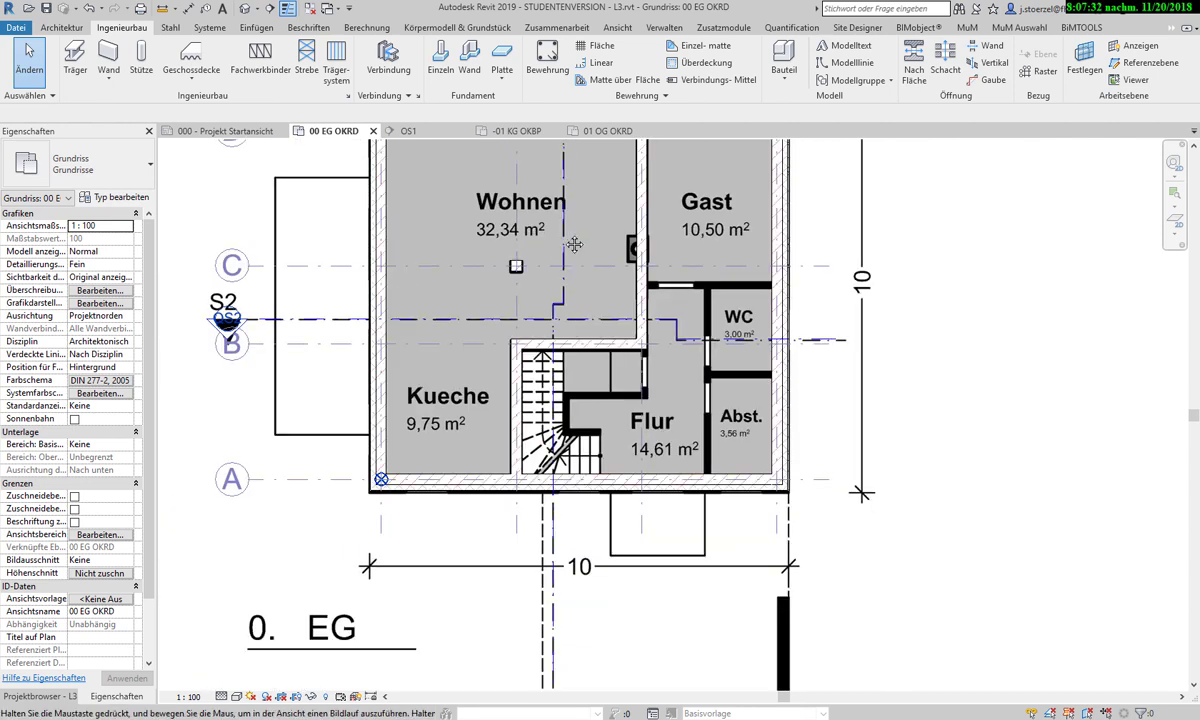
pyautogui.moveTo(573, 240); pyautogui.dragTo(581, 327, button='middle')
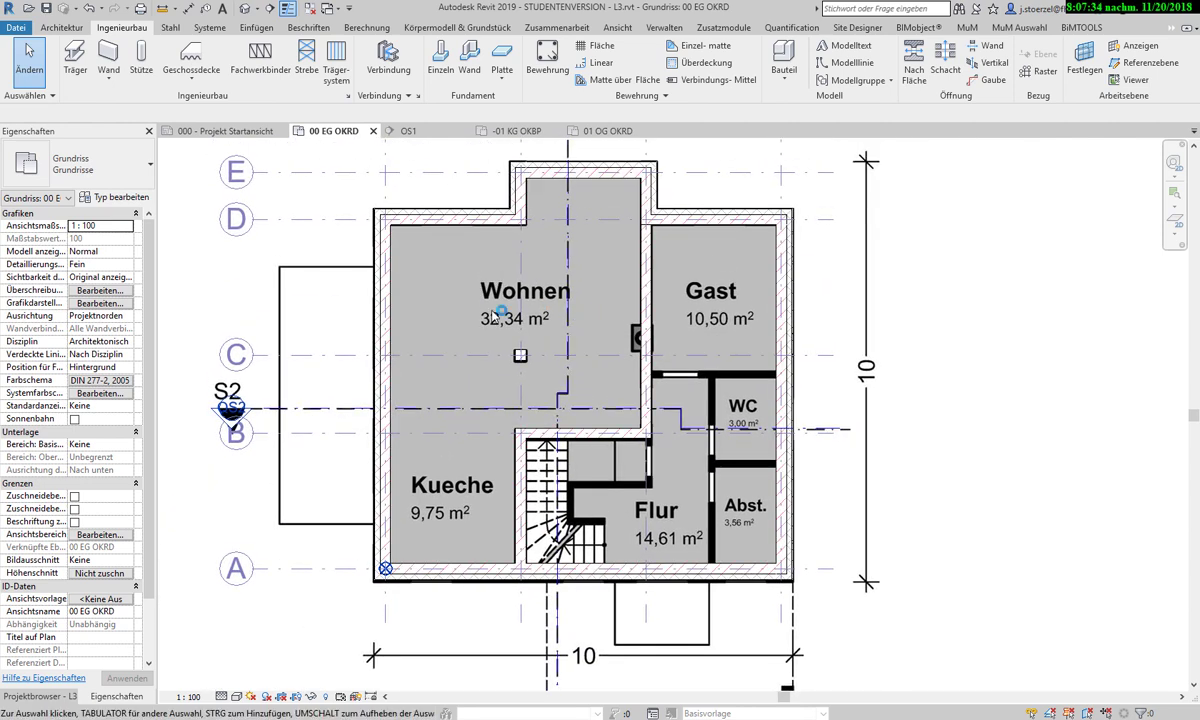
pyautogui.click(68, 694)
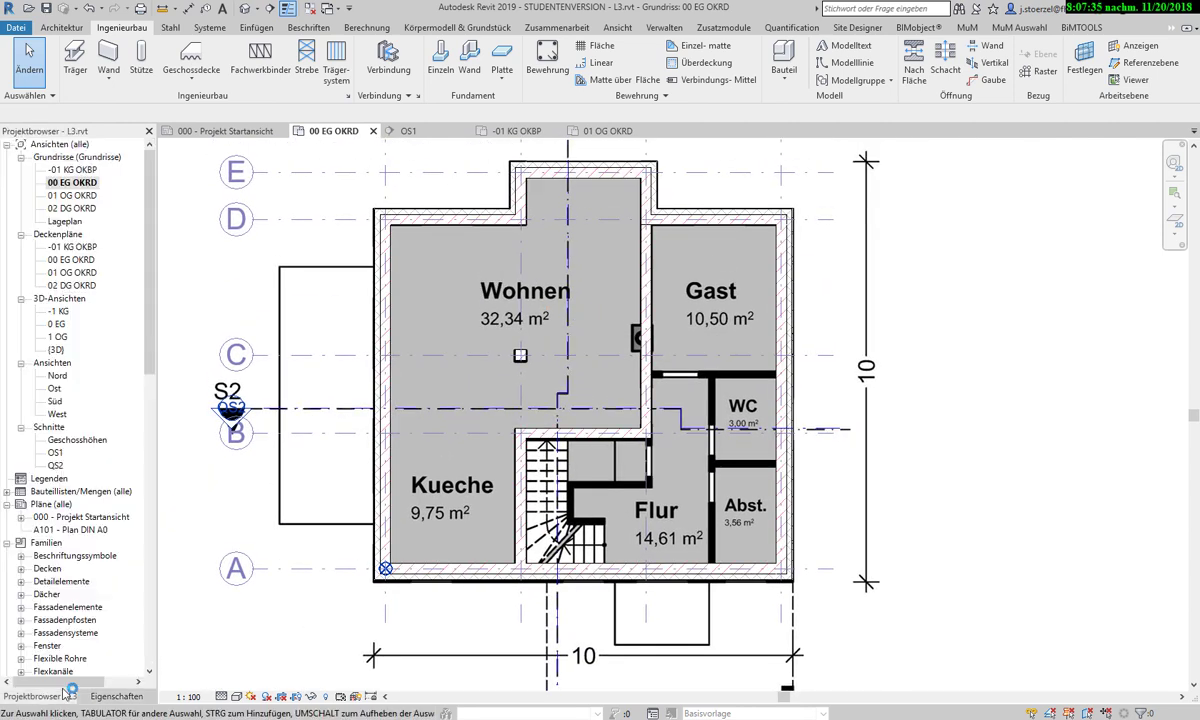
# Open the 01 OG OKRD floor plan and fit it to show grids 1–4 and OS1.
pyautogui.doubleClick(87, 196)
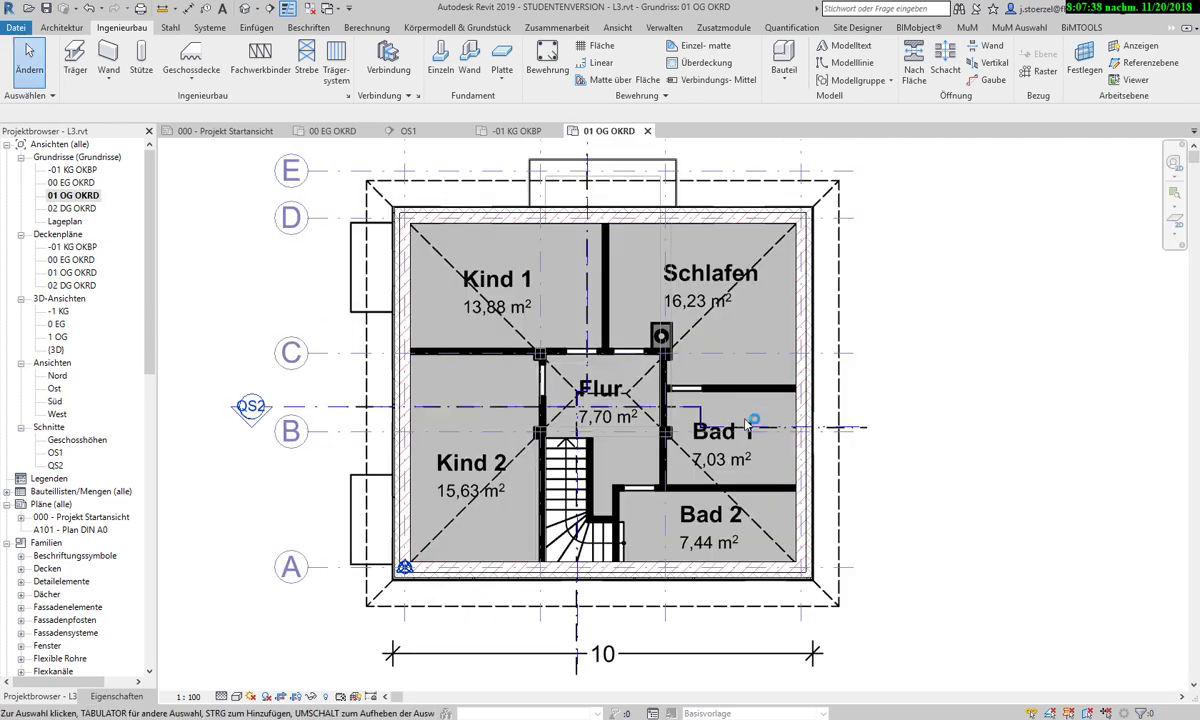
pyautogui.scroll(3, 672, 428)
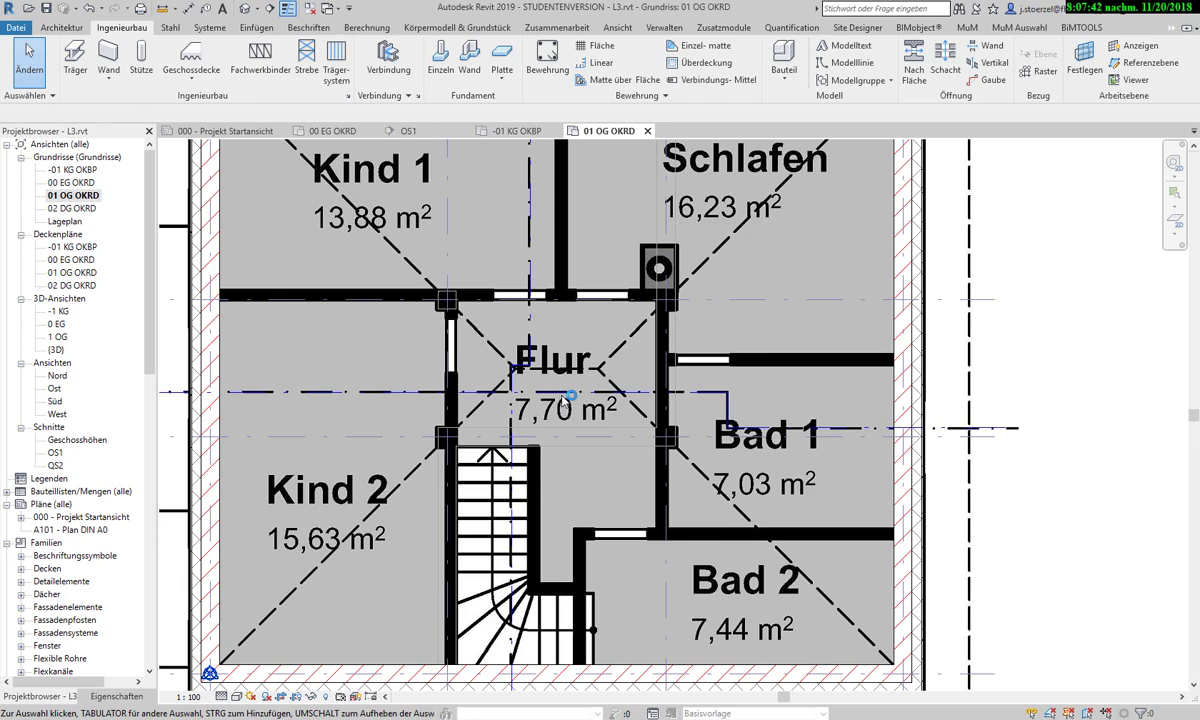
pyautogui.scroll(-3, 564, 401)
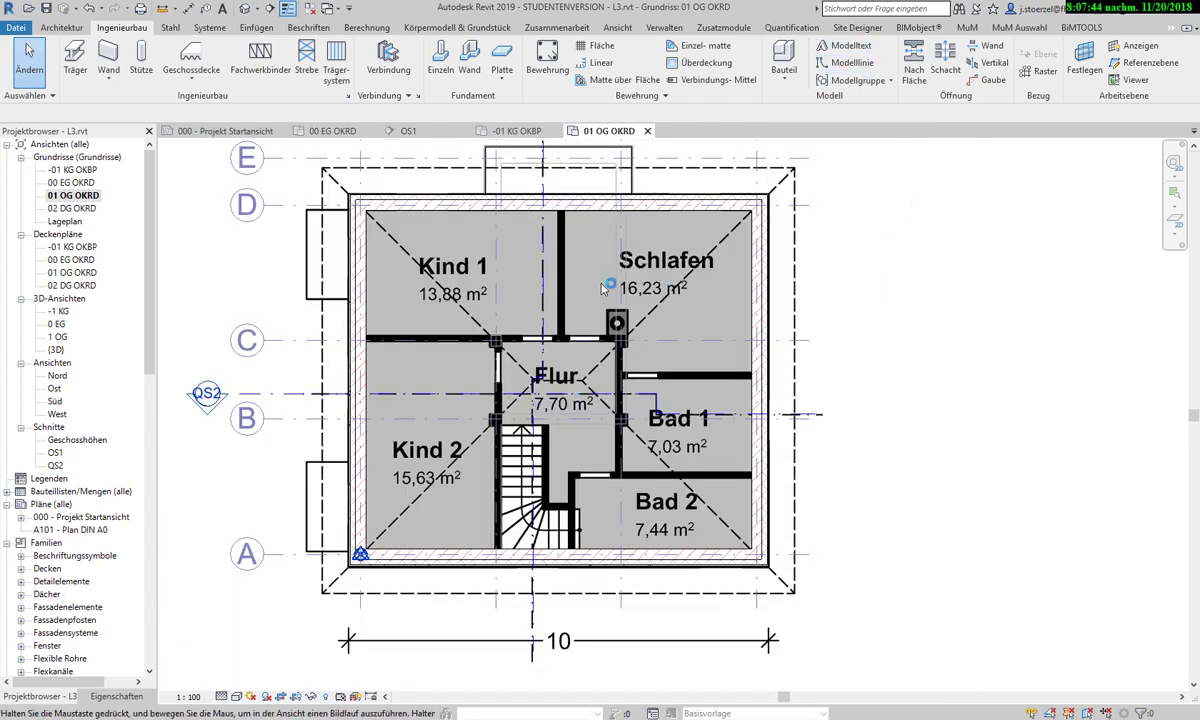
pyautogui.moveTo(603, 288); pyautogui.dragTo(657, 364, button='middle')
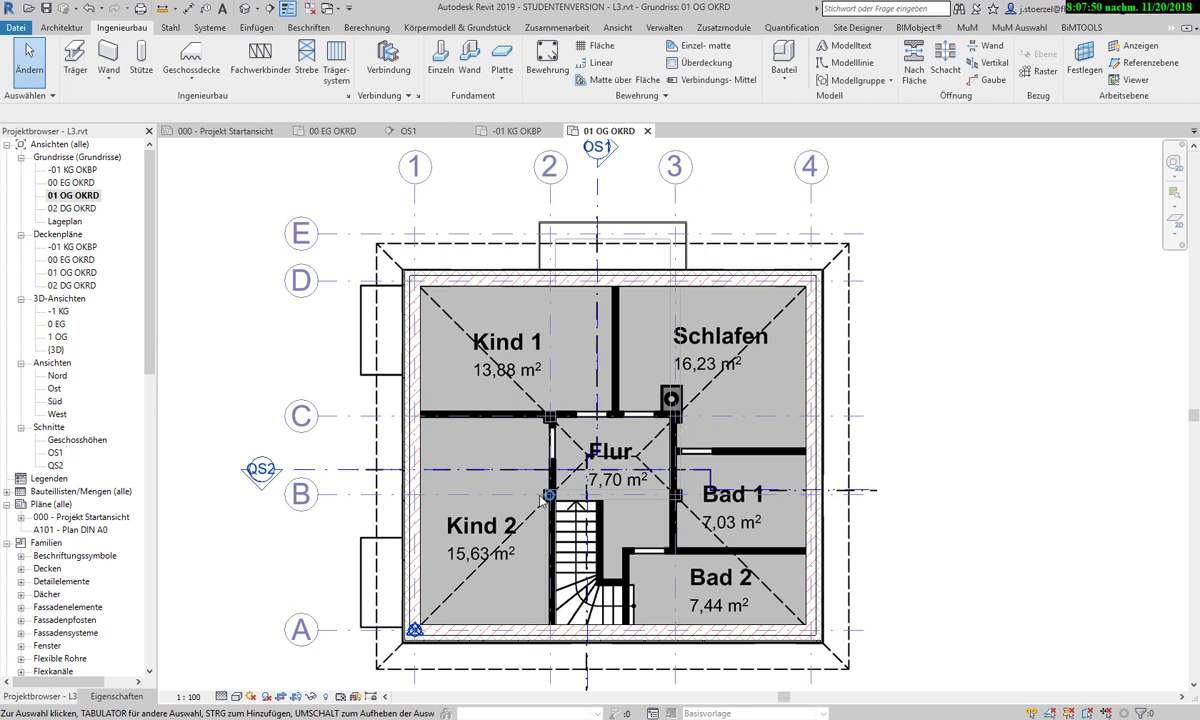
# Start a structural column with its top at 02 OG UKRD, after the 01 OG OKRD error.
pyautogui.click(145, 68)
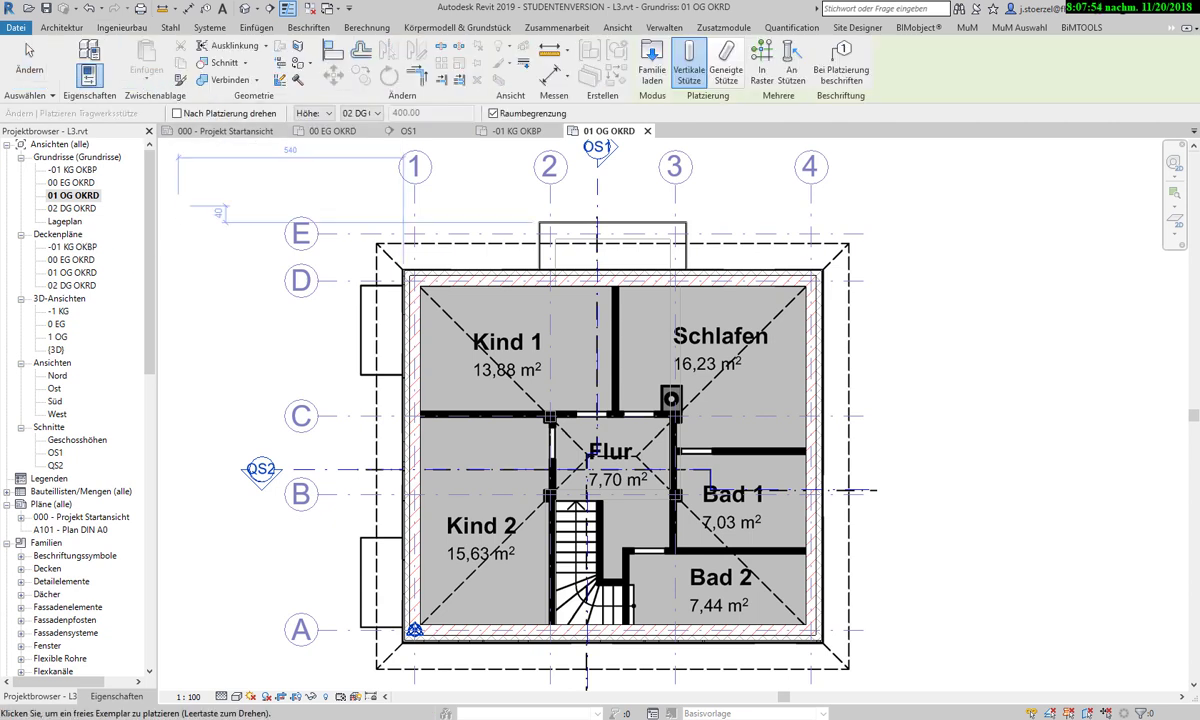
pyautogui.click(116, 696)
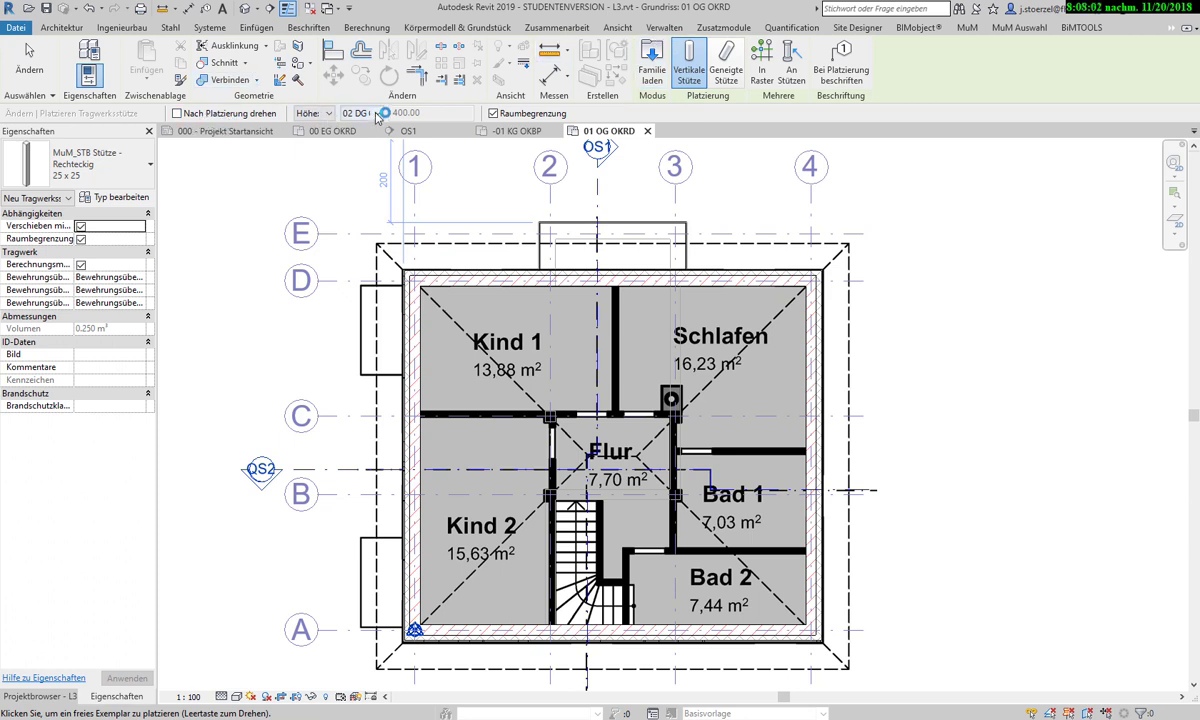
pyautogui.click(377, 117)
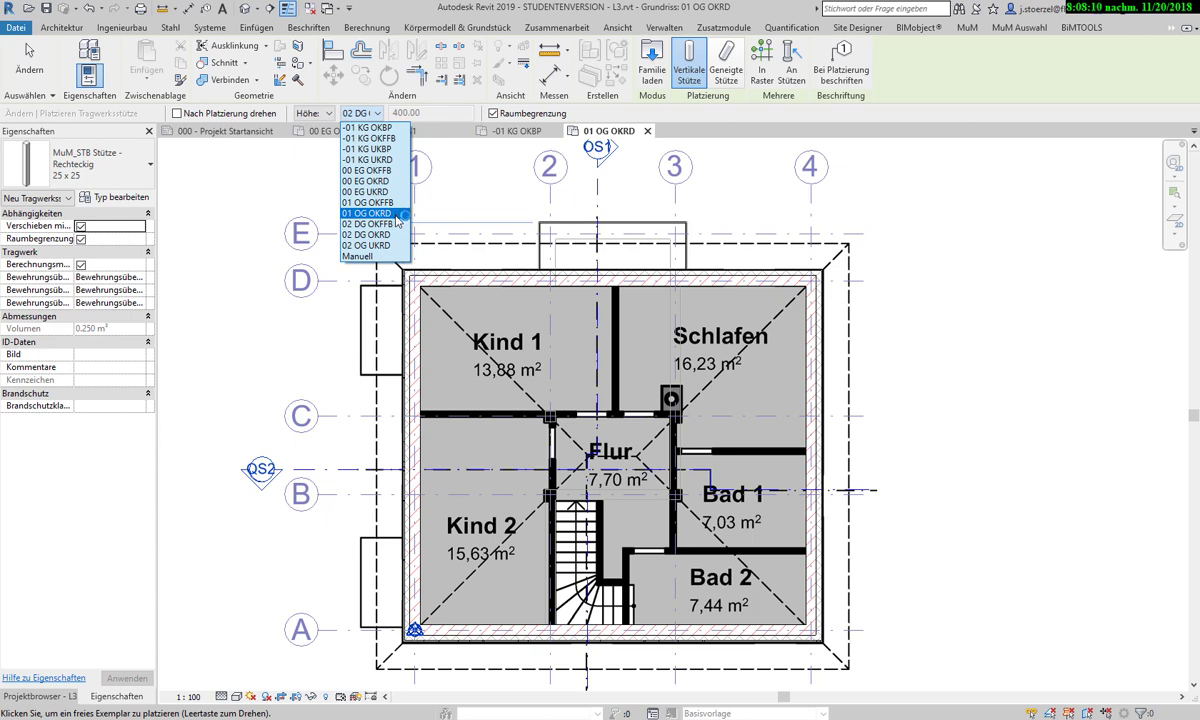
pyautogui.click(378, 213)
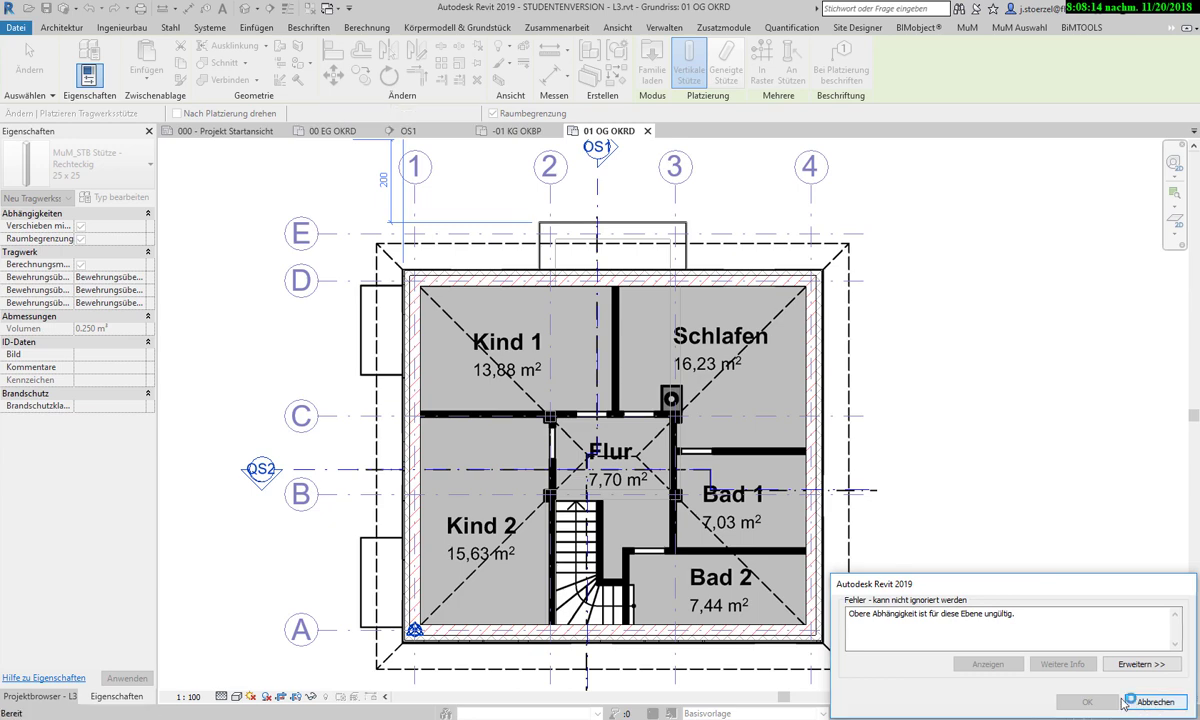
pyautogui.click(1155, 701)
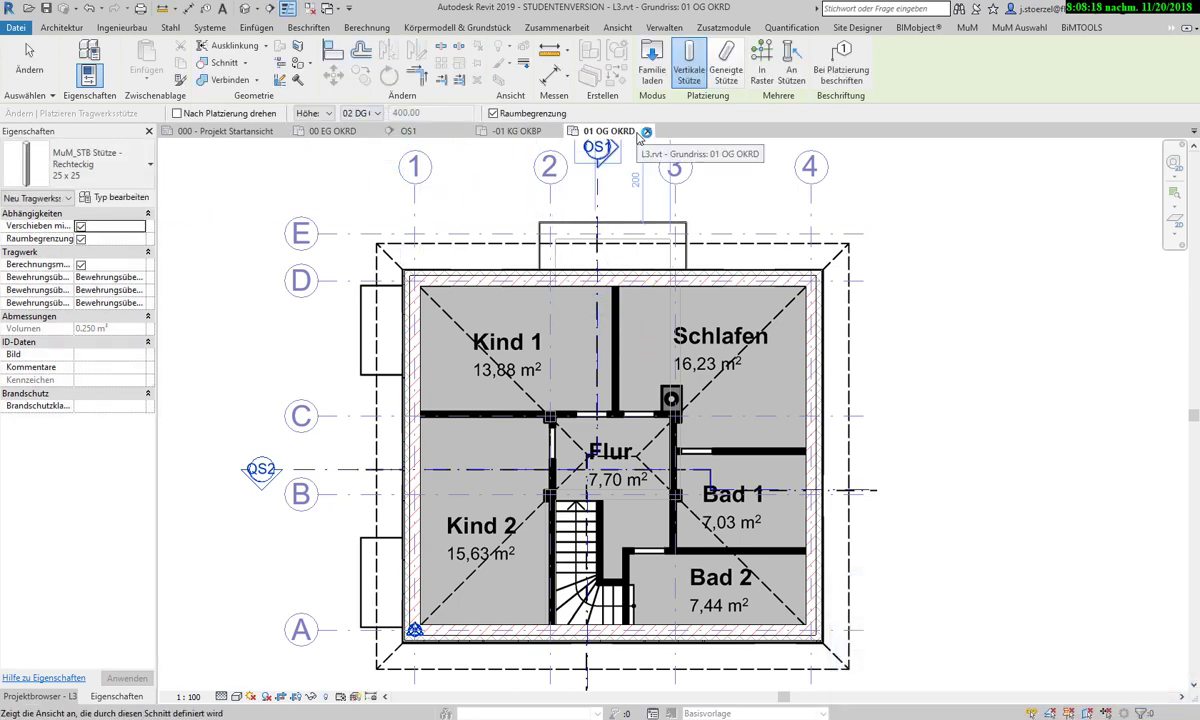
pyautogui.click(379, 114)
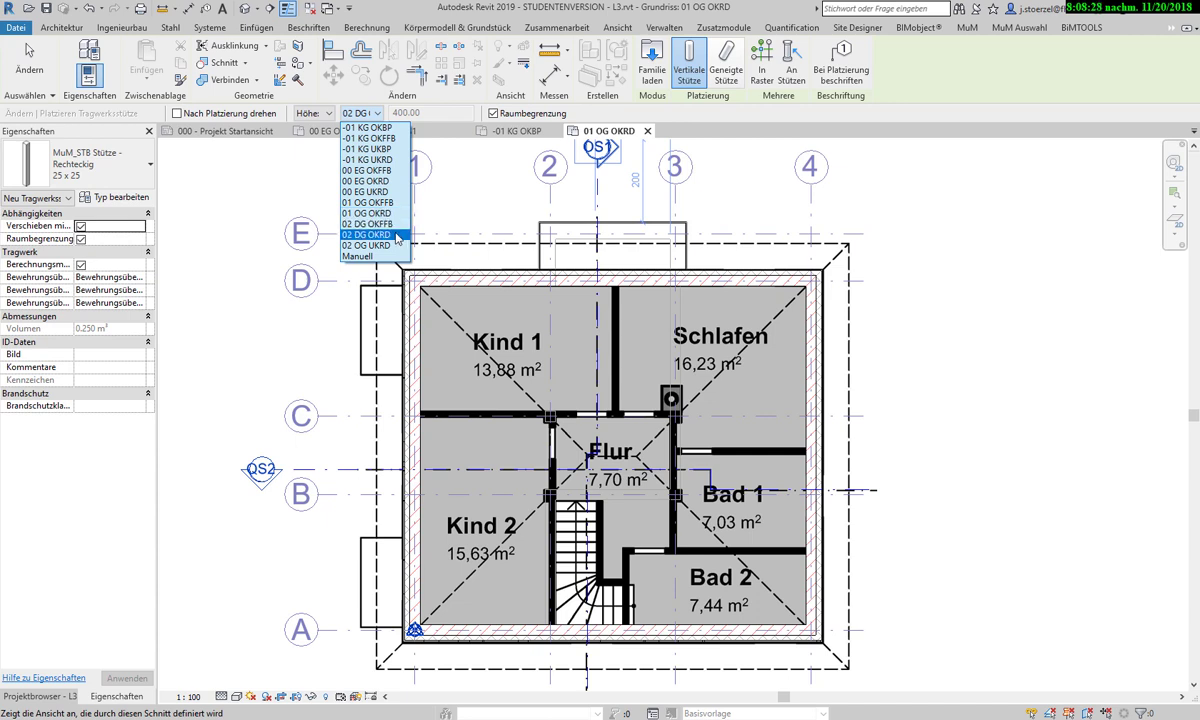
pyautogui.click(386, 246)
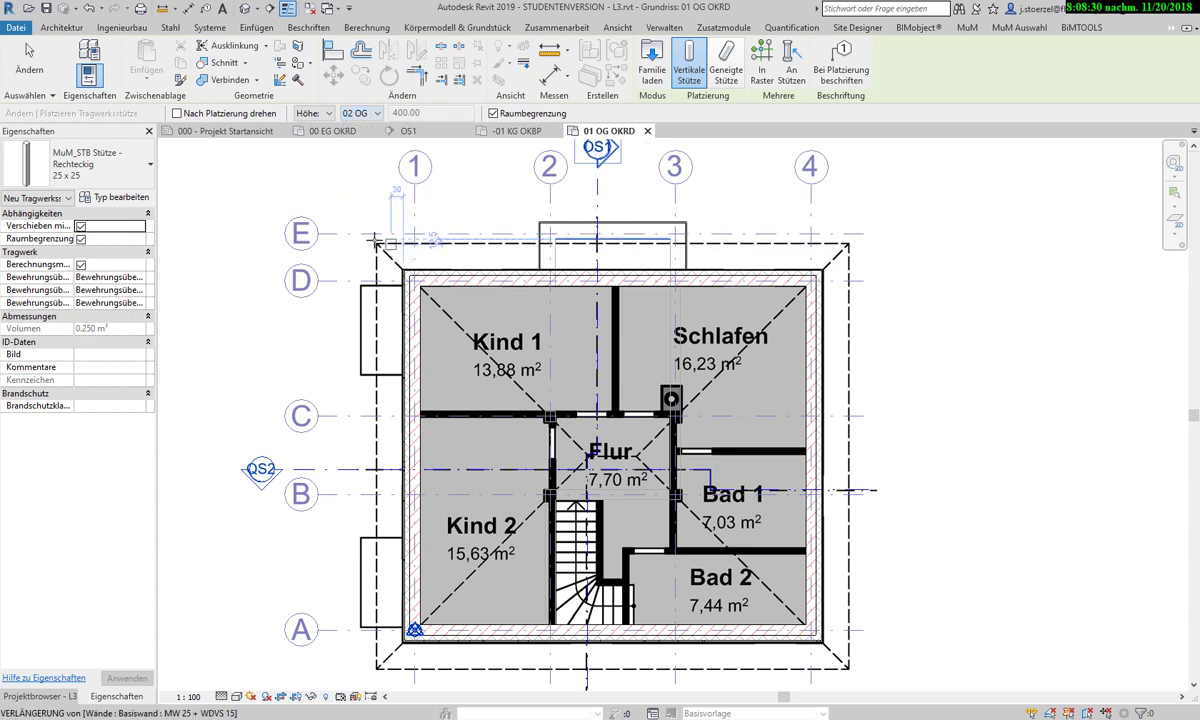
pyautogui.click(384, 115)
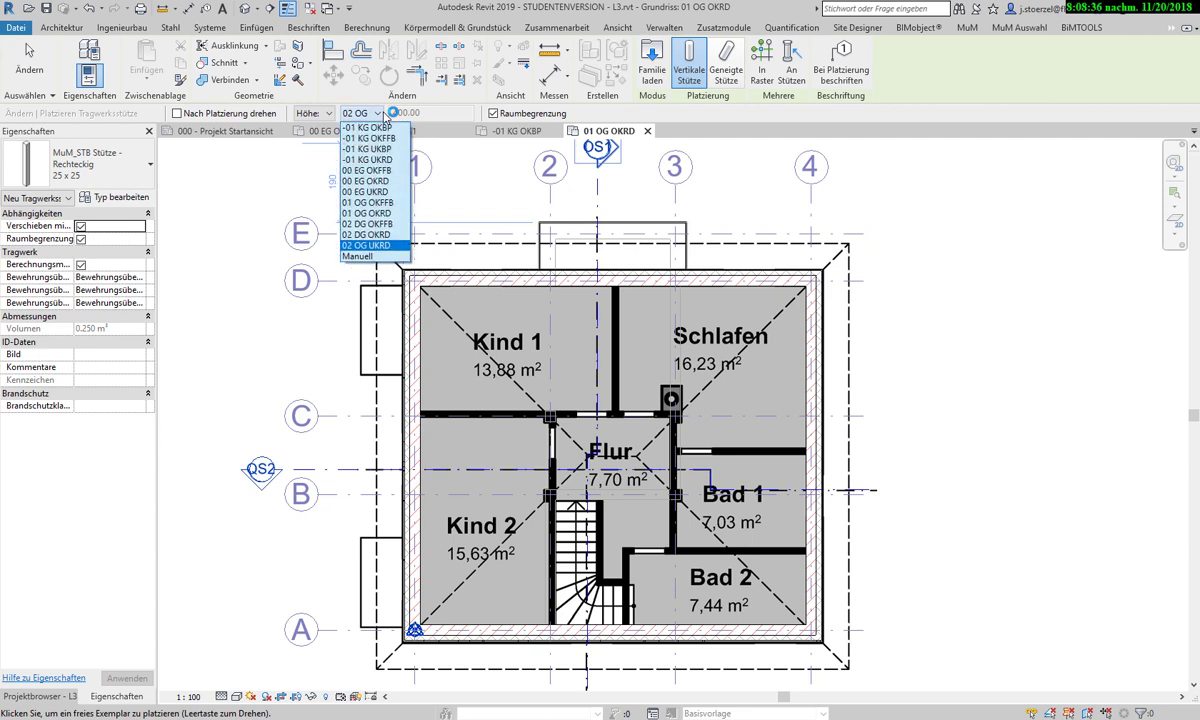
pyautogui.click(388, 117)
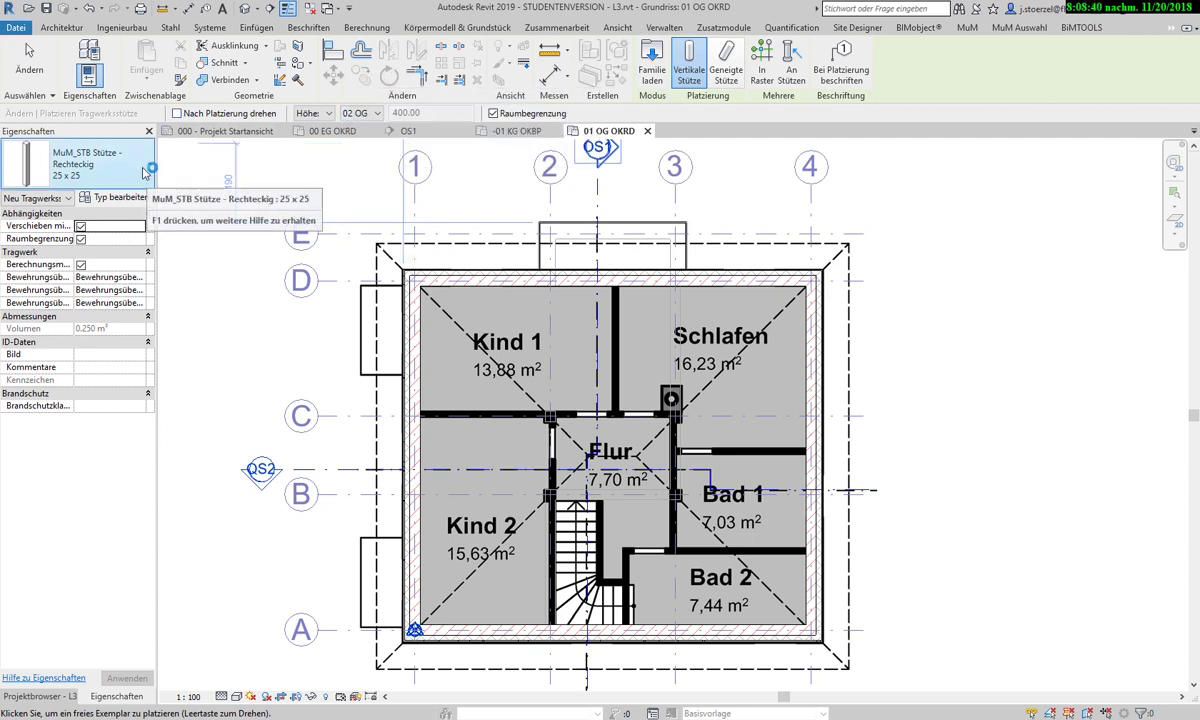
# Make the new columns non-room-bounding and switch to In Raster grid-intersection placement.
pyautogui.click(494, 114)
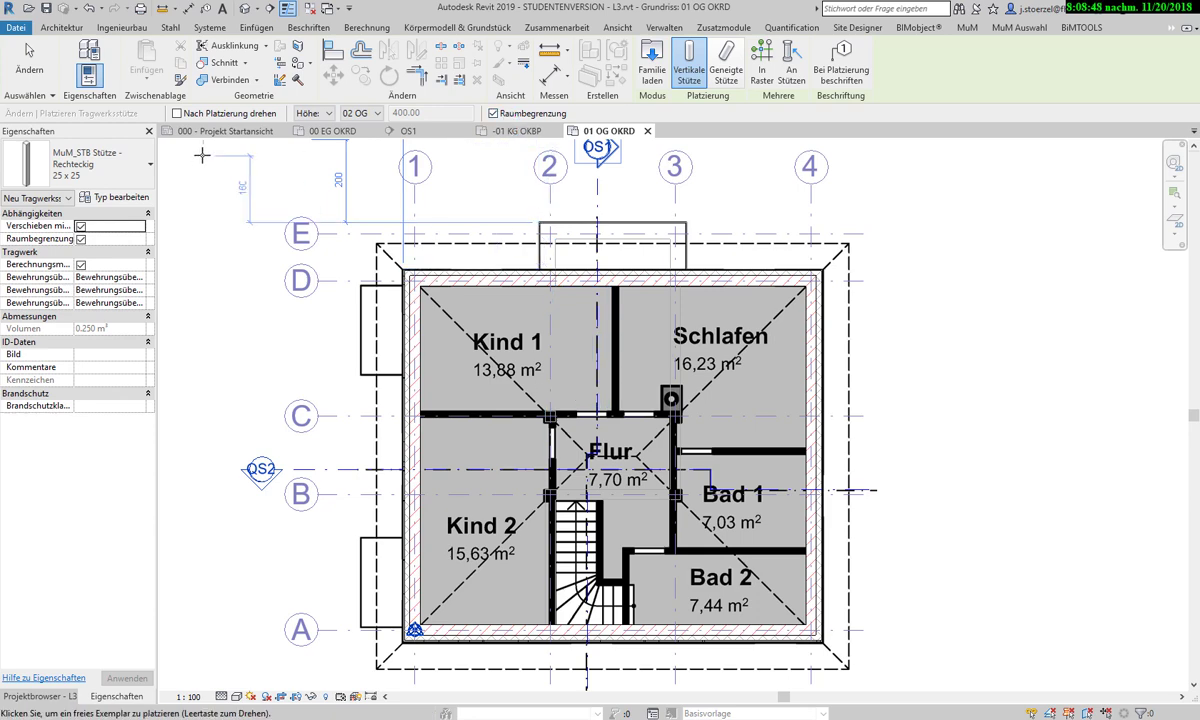
pyautogui.scroll(3, 567, 482)
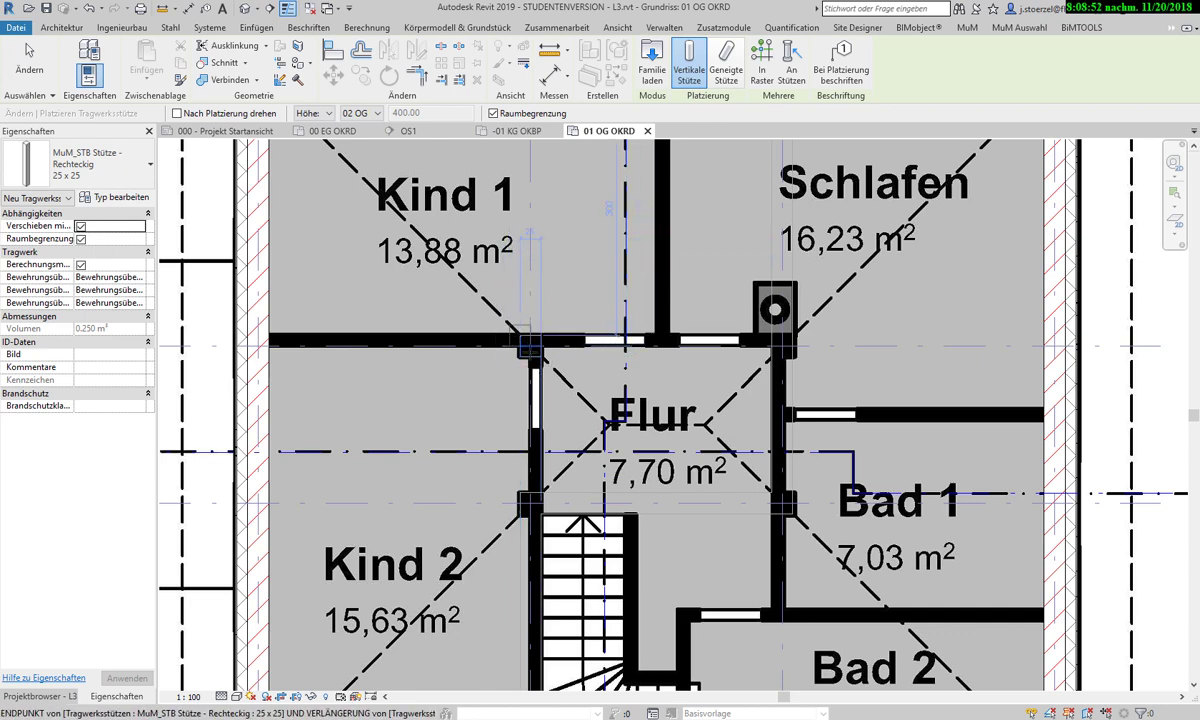
pyautogui.scroll(-3, 512, 397)
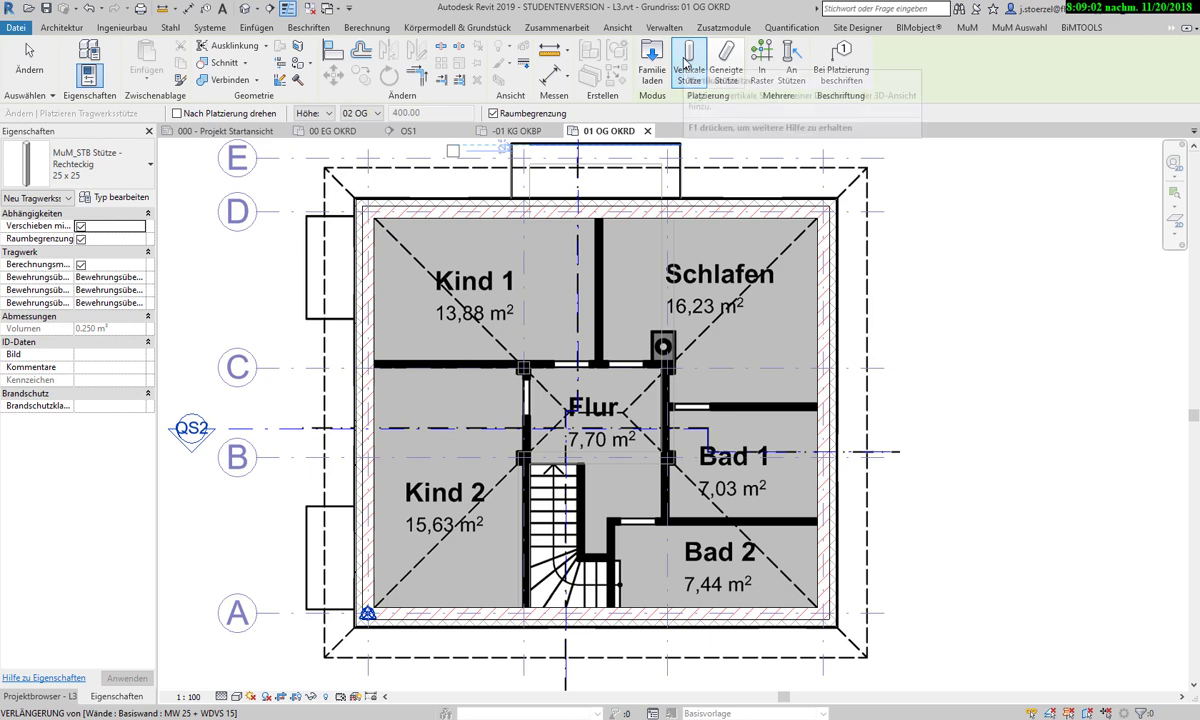
pyautogui.click(791, 55)
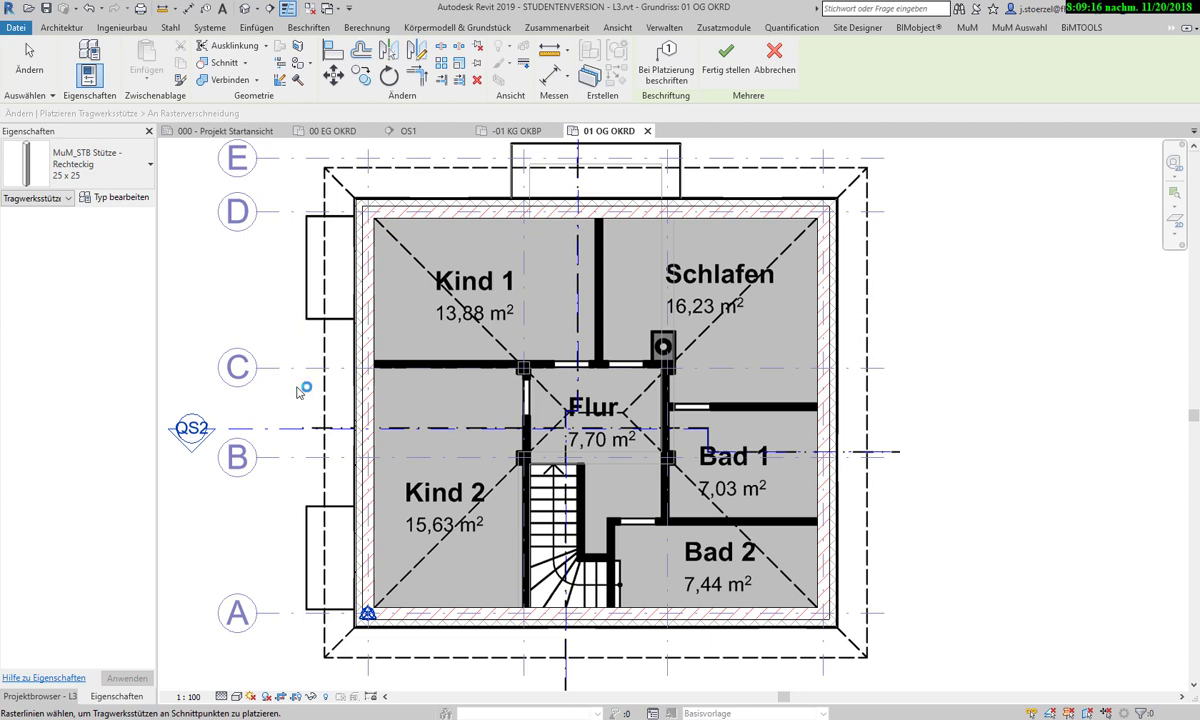
# Pick grids 2 and 3 for intersection columns, then discard them with Abbrechen.
pyautogui.scroll(-1, 297, 391)
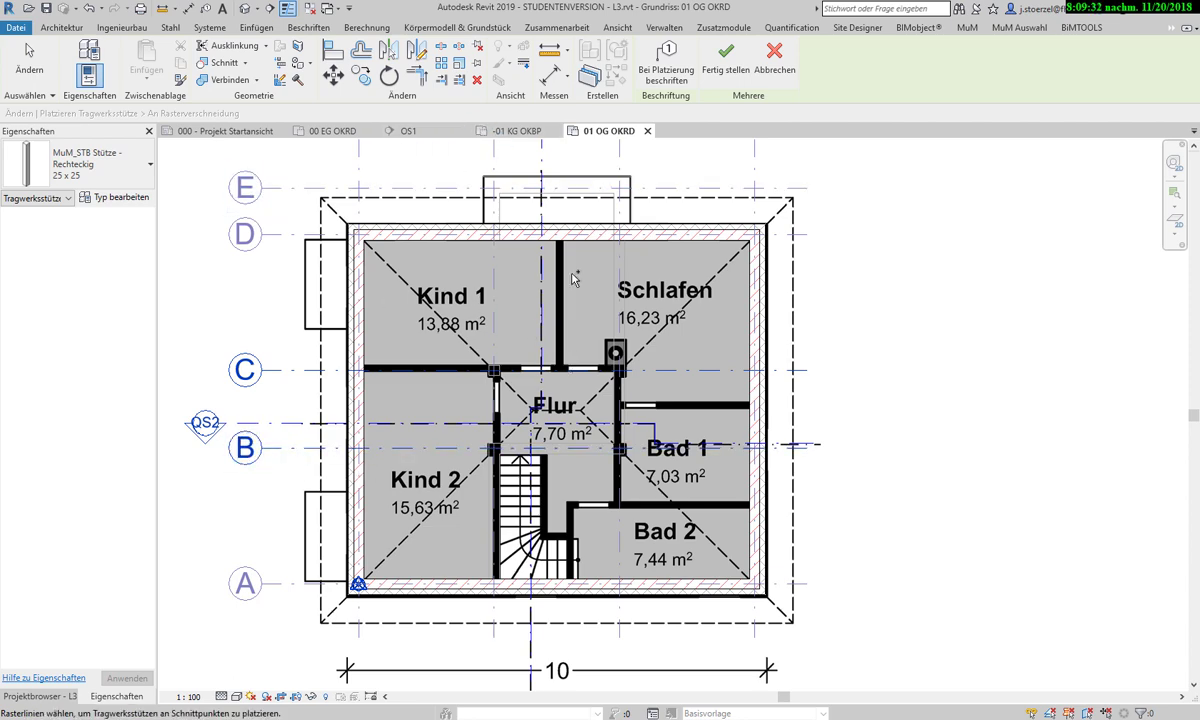
pyautogui.scroll(-3, 614, 290)
pyautogui.scroll(3, 612, 275)
pyautogui.scroll(2, 610, 270)
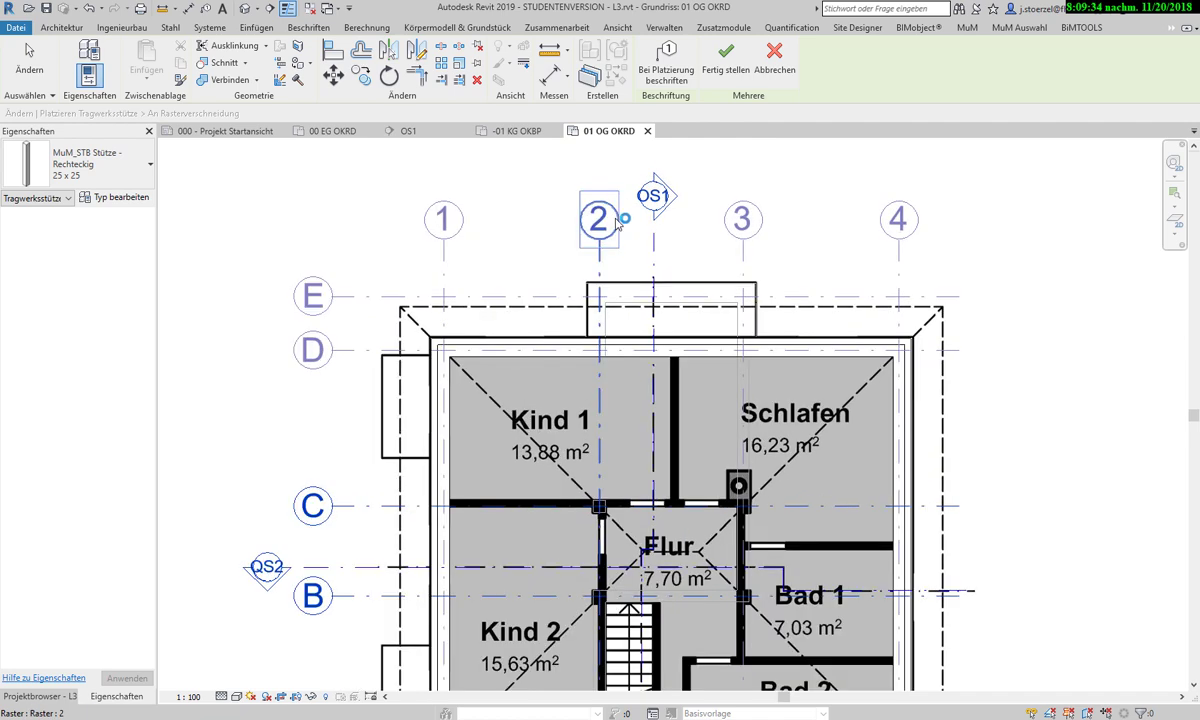
pyautogui.click(600, 255)
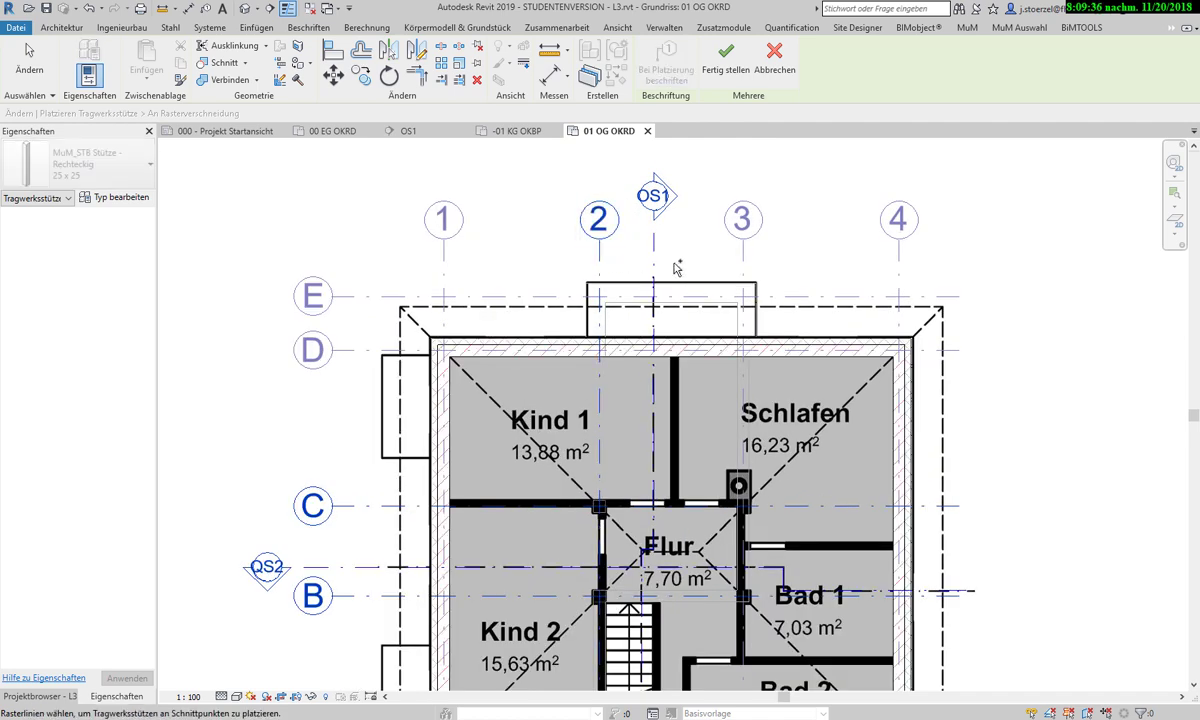
pyautogui.keyDown('ctrl'); pyautogui.click(742, 258); pyautogui.keyUp('ctrl')
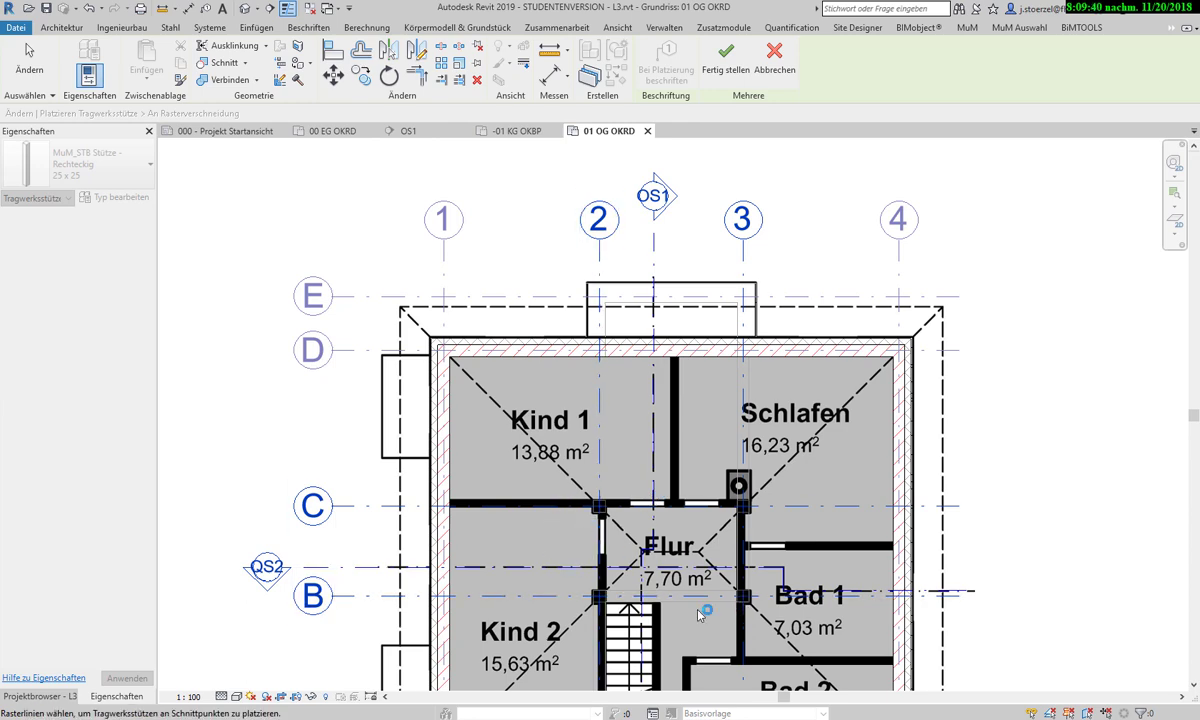
pyautogui.scroll(1, 589, 606)
pyautogui.scroll(1, 589, 606)
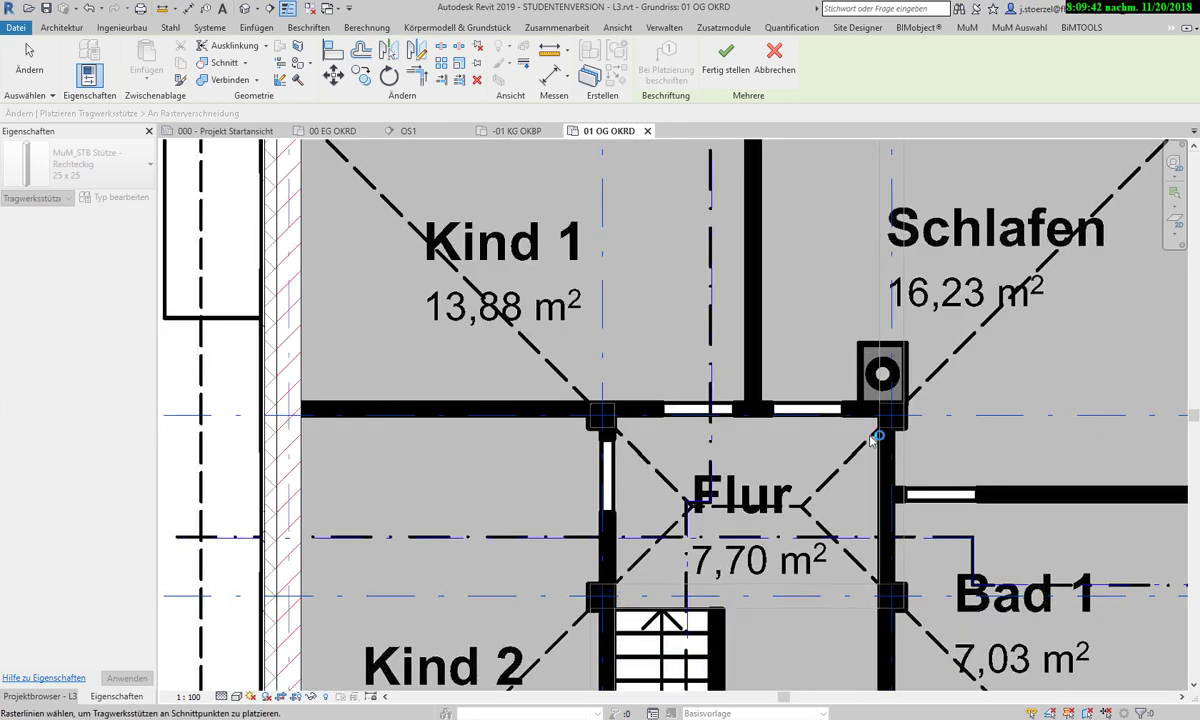
pyautogui.scroll(-2, 785, 480)
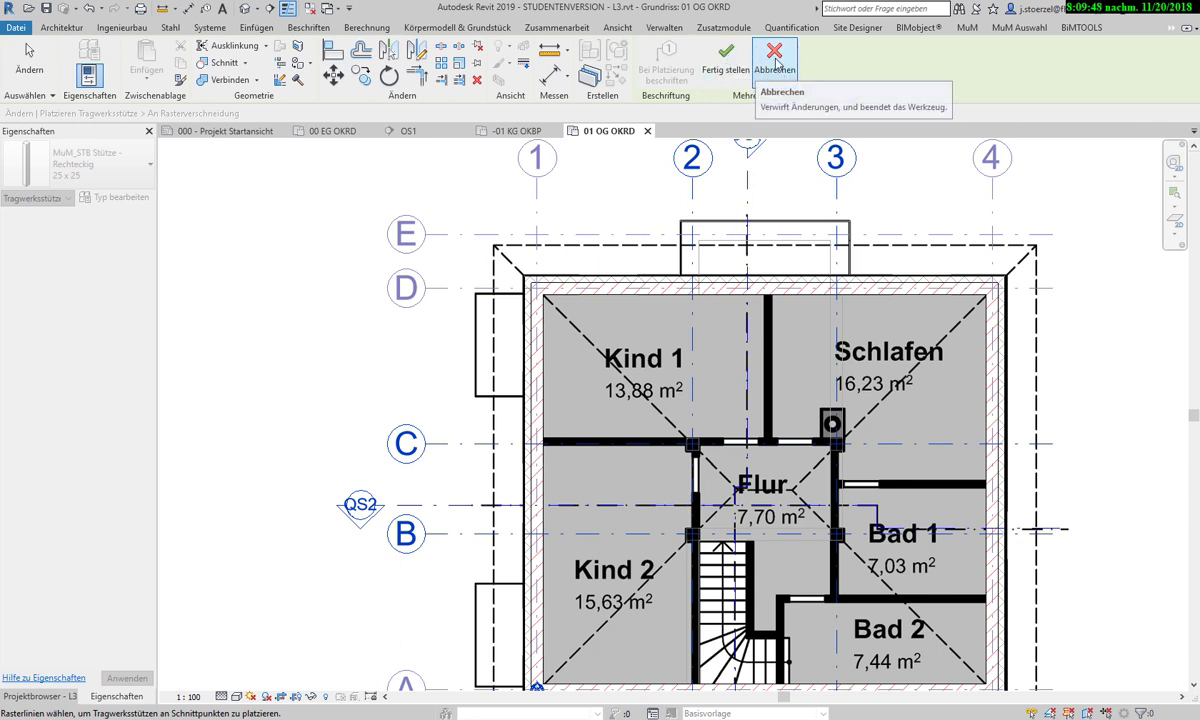
pyautogui.click(725, 60)
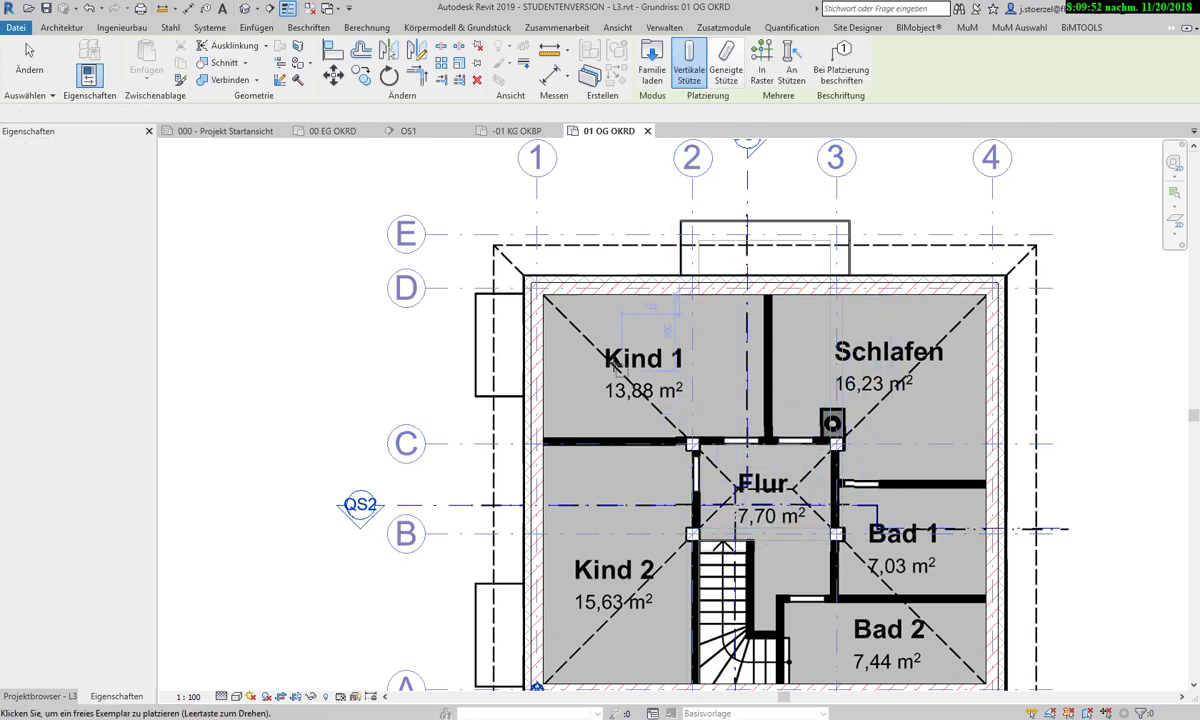
# Place a column at grid intersection C/3 and finish placement with Ändern.
pyautogui.scroll(-2, 615, 364)
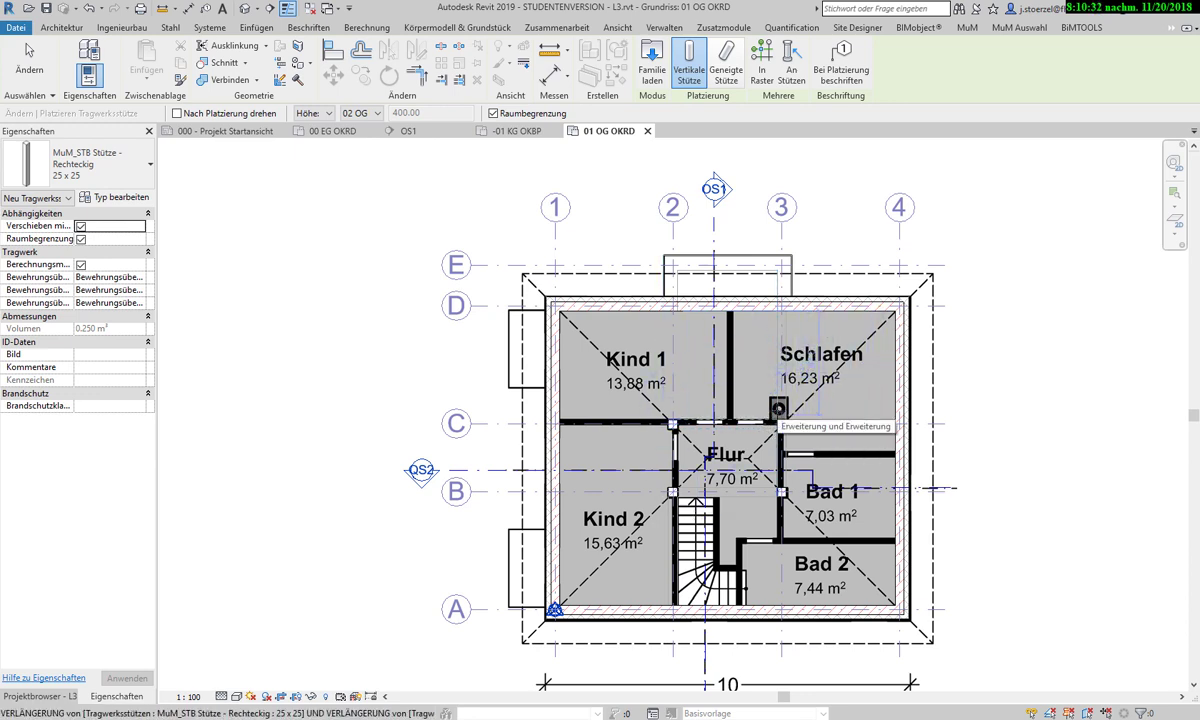
pyautogui.click(781, 422)
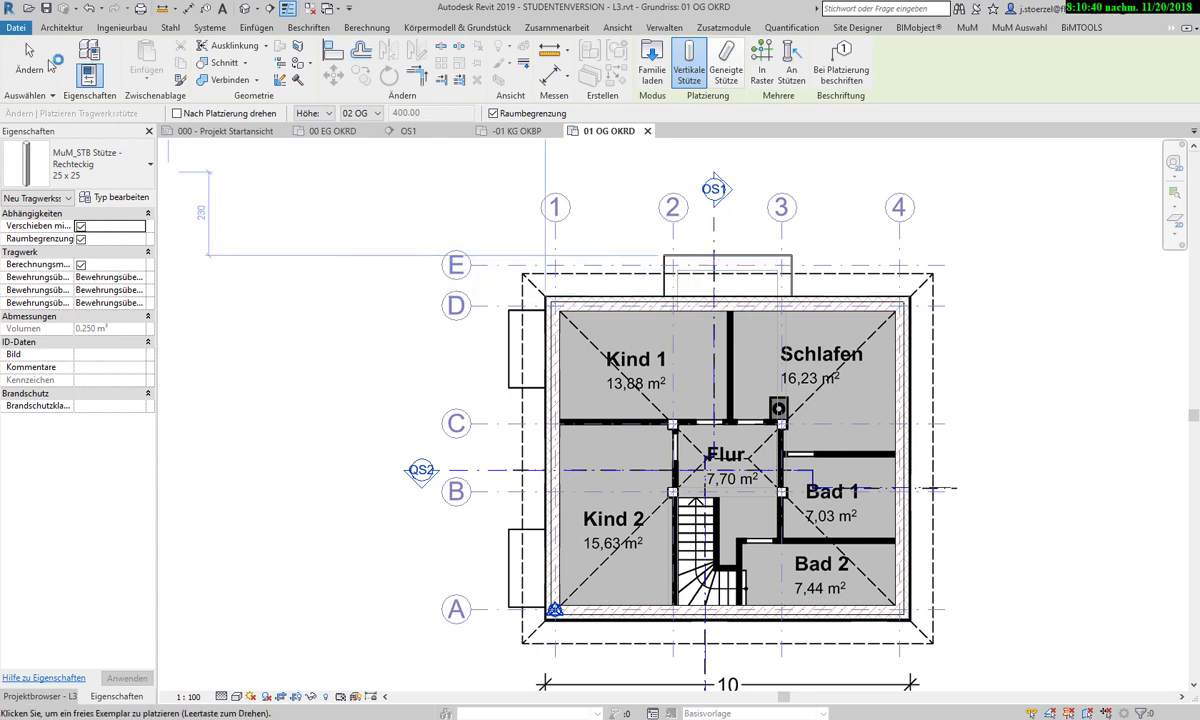
pyautogui.click(33, 57)
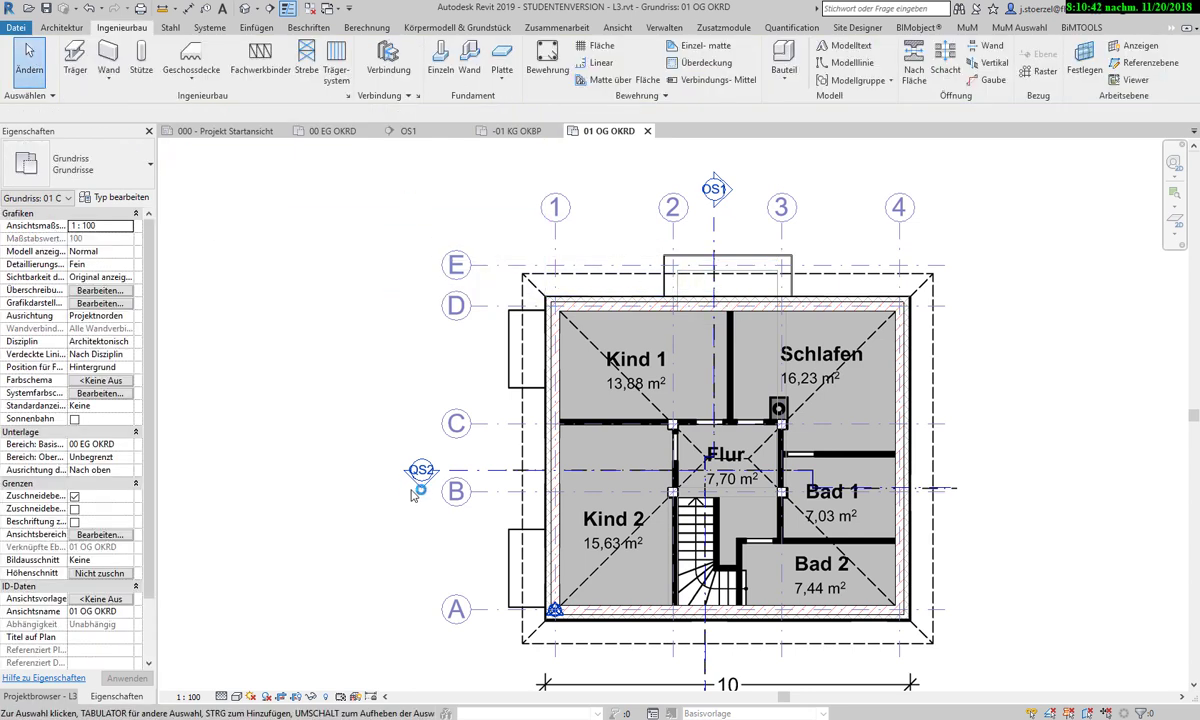
# Open the default 3D view and orbit to look down into the building at the columns.
pyautogui.click(245, 10)
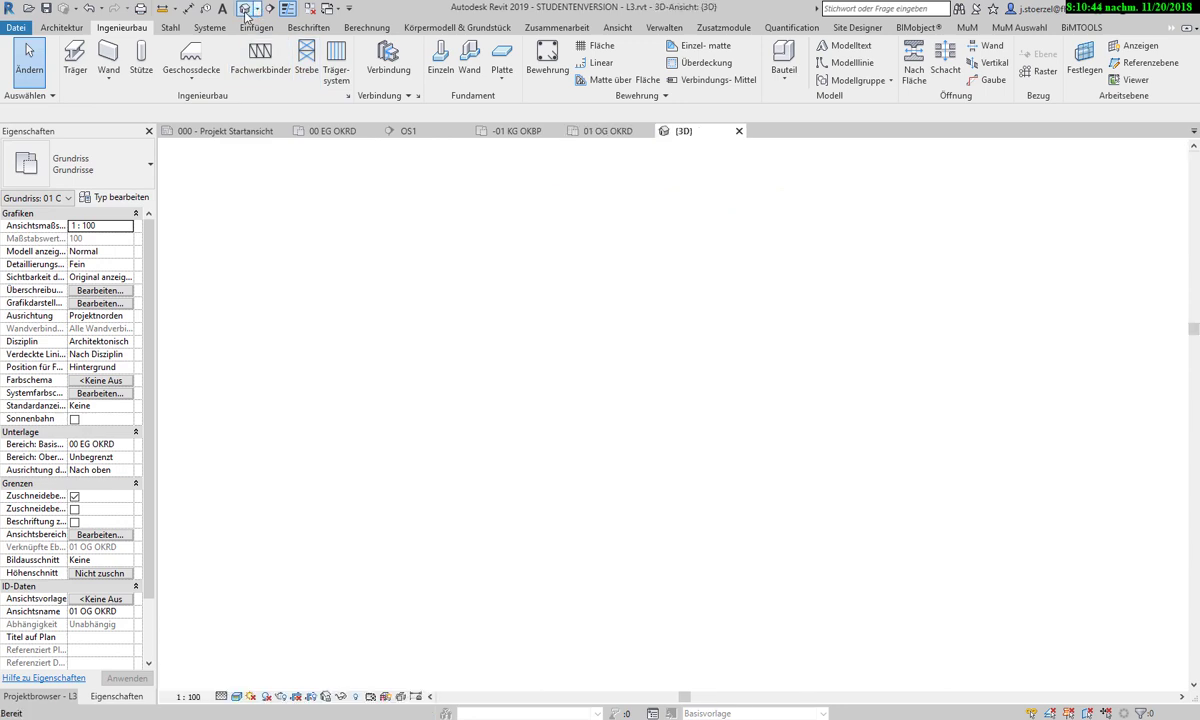
pyautogui.scroll(2, 948, 541)
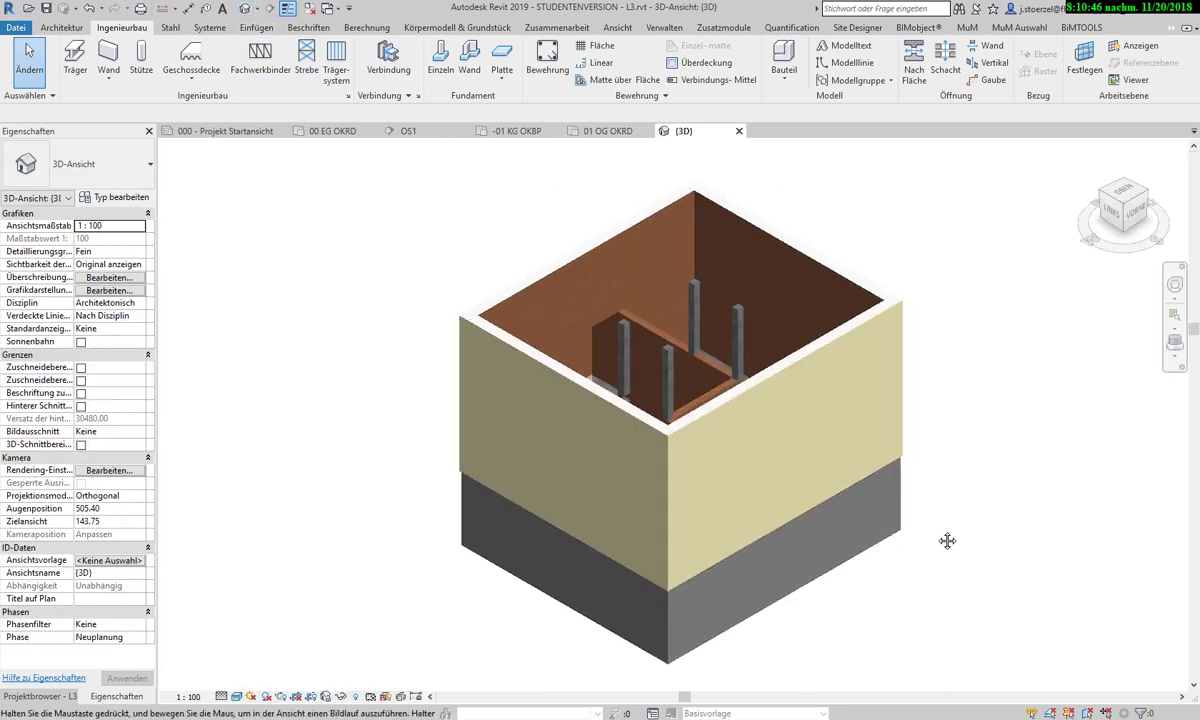
pyautogui.scroll(2, 917, 543)
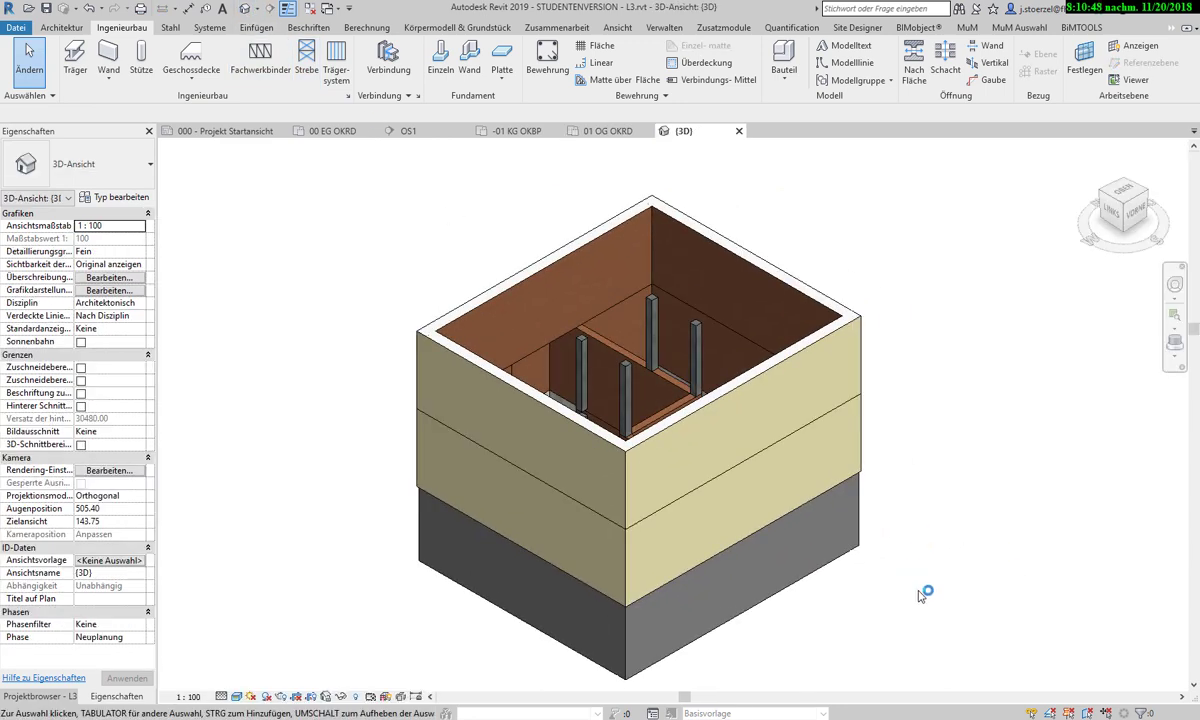
pyautogui.moveTo(922, 595)
pyautogui.keyDown('shift'); pyautogui.mouseDown(button='middle')
pyautogui.moveTo(855, 696)
pyautogui.moveTo(700, 620)
pyautogui.mouseUp(button='middle'); pyautogui.keyUp('shift')
pyautogui.moveTo(653, 574)
pyautogui.keyDown('shift'); pyautogui.mouseDown(button='middle')
pyautogui.moveTo(868, 636)
pyautogui.moveTo(1030, 712)
pyautogui.moveTo(943, 645)
pyautogui.moveTo(673, 668)
pyautogui.moveTo(557, 664)
pyautogui.moveTo(659, 688)
pyautogui.moveTo(691, 637)
pyautogui.mouseUp(button='middle'); pyautogui.keyUp('shift')
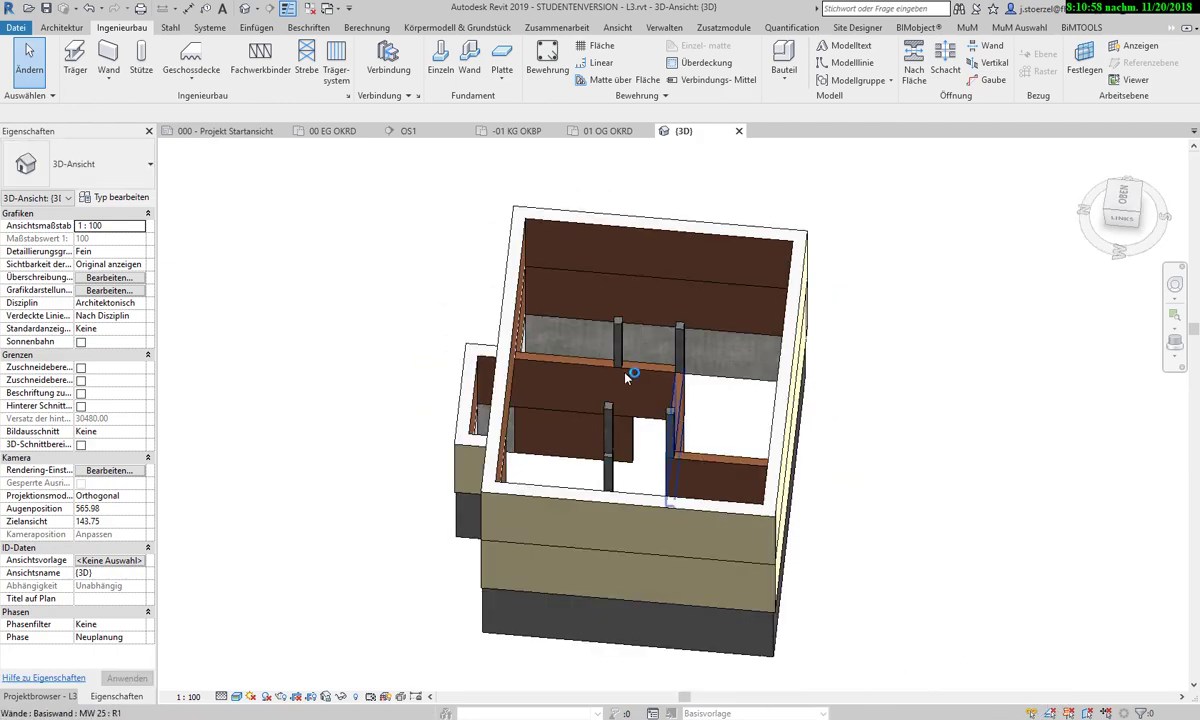
pyautogui.moveTo(628, 376)
pyautogui.keyDown('shift'); pyautogui.mouseDown(button='middle')
pyautogui.moveTo(694, 460)
pyautogui.moveTo(643, 498)
pyautogui.moveTo(540, 508)
pyautogui.moveTo(552, 525)
pyautogui.moveTo(672, 509)
pyautogui.moveTo(703, 490)
pyautogui.moveTo(711, 337)
pyautogui.mouseUp(button='middle'); pyautogui.keyUp('shift')
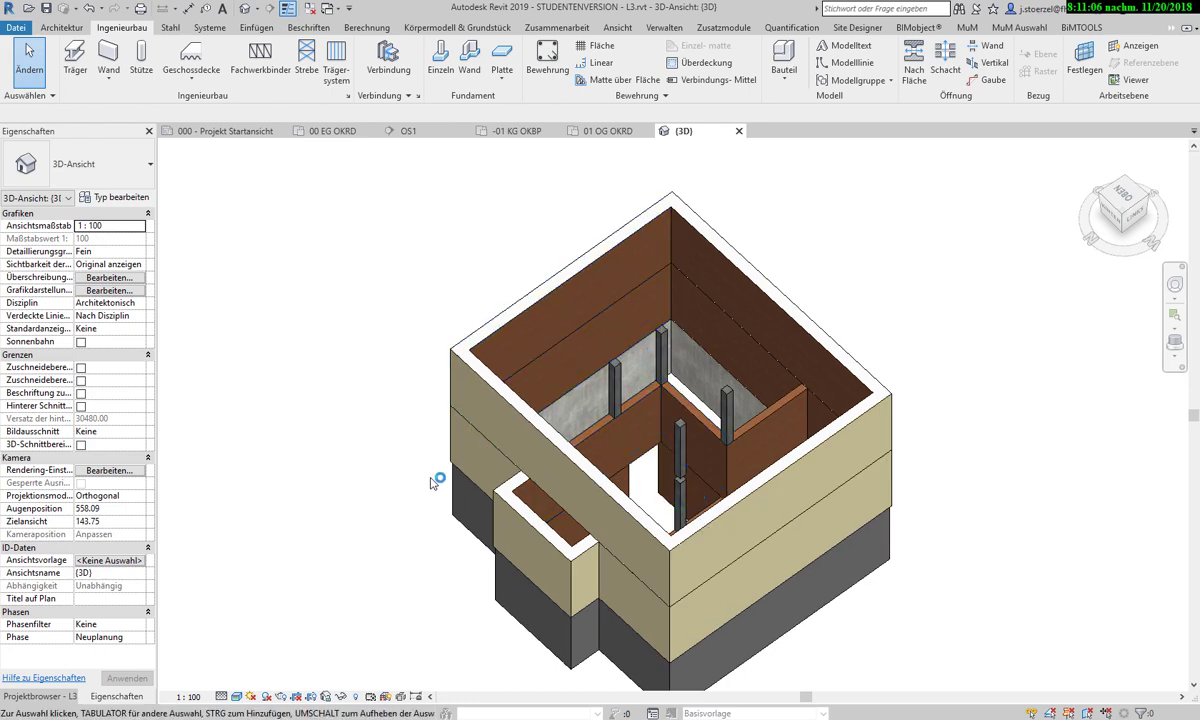
# Orbit to a close frontal view of the posts and select the interior wall beside them.
pyautogui.scroll(5, 608, 390)
pyautogui.moveTo(635, 420)
pyautogui.keyDown('shift'); pyautogui.mouseDown(button='middle')
pyautogui.moveTo(571, 428)
pyautogui.moveTo(526, 358)
pyautogui.moveTo(495, 340)
pyautogui.moveTo(415, 338)
pyautogui.moveTo(500, 335)
pyautogui.mouseUp(button='middle'); pyautogui.keyUp('shift')
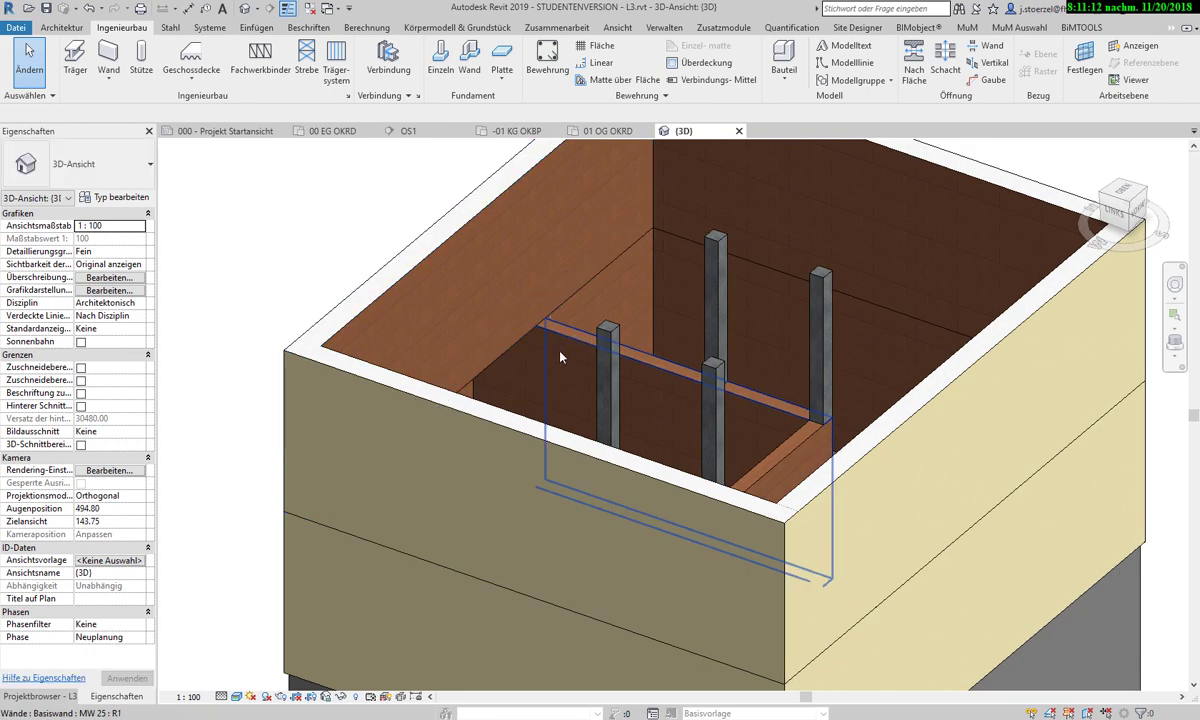
pyautogui.scroll(3, 563, 396)
pyautogui.moveTo(563, 396)
pyautogui.keyDown('shift'); pyautogui.mouseDown(button='middle')
pyautogui.moveTo(713, 407)
pyautogui.moveTo(745, 387)
pyautogui.mouseUp(button='middle'); pyautogui.keyUp('shift')
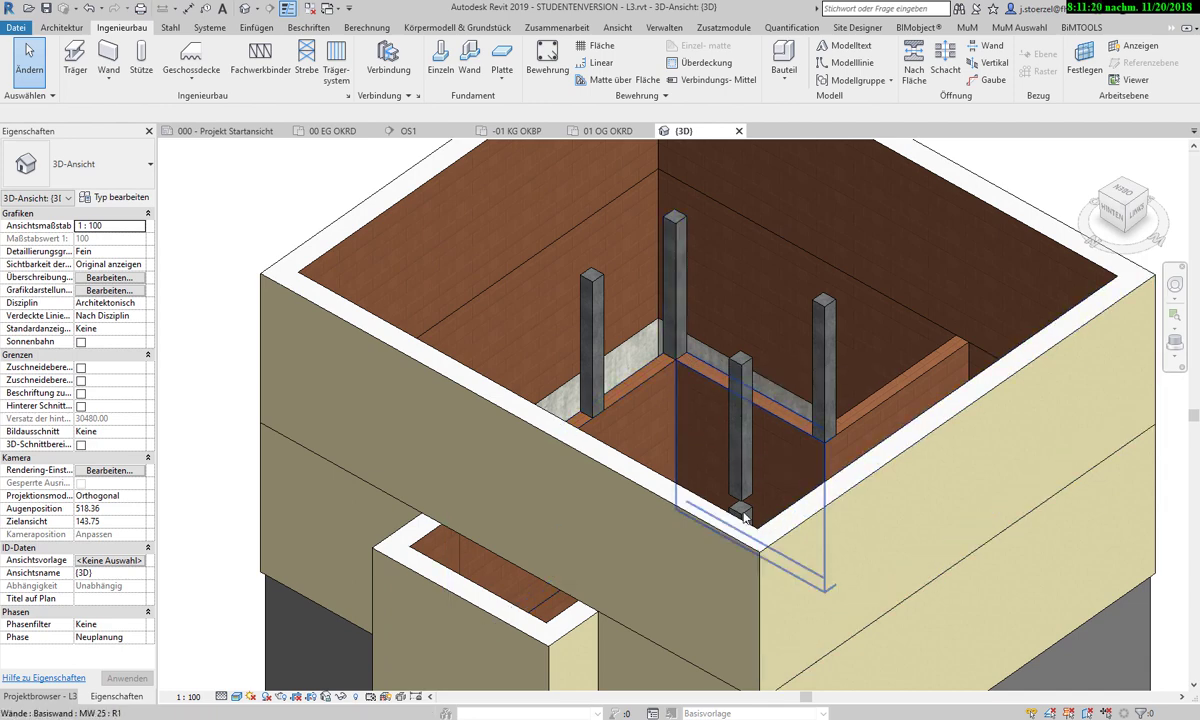
pyautogui.scroll(-2, 685, 450)
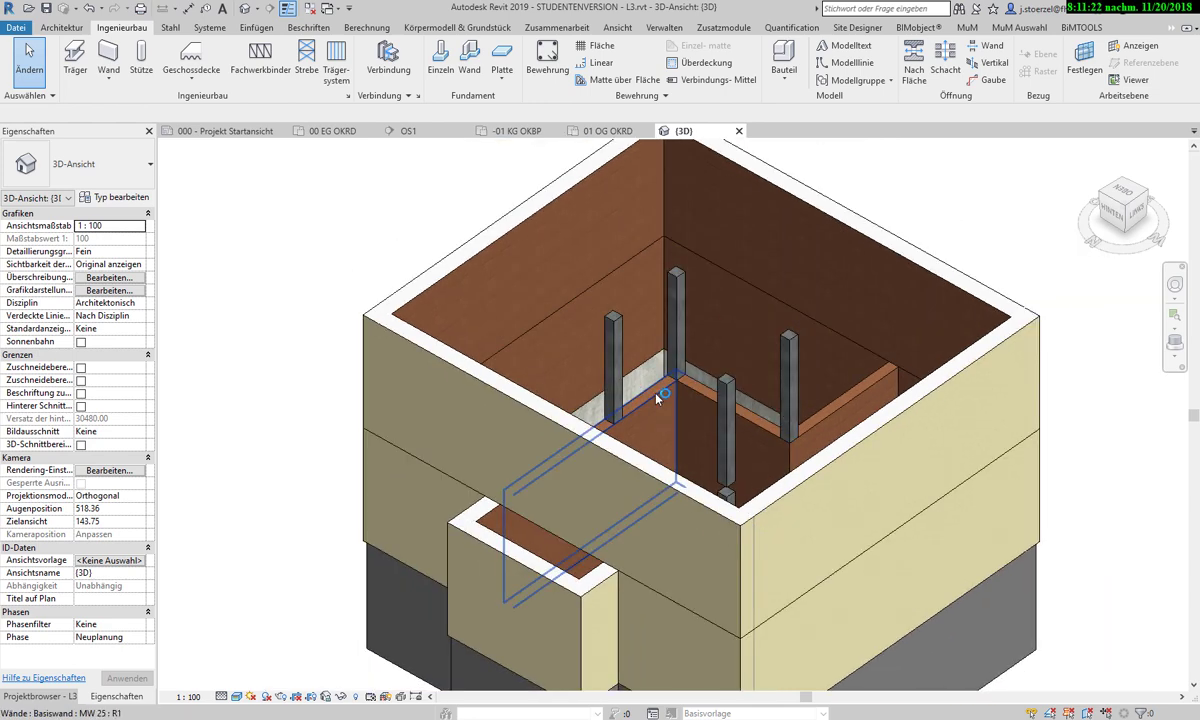
pyautogui.click(657, 398)
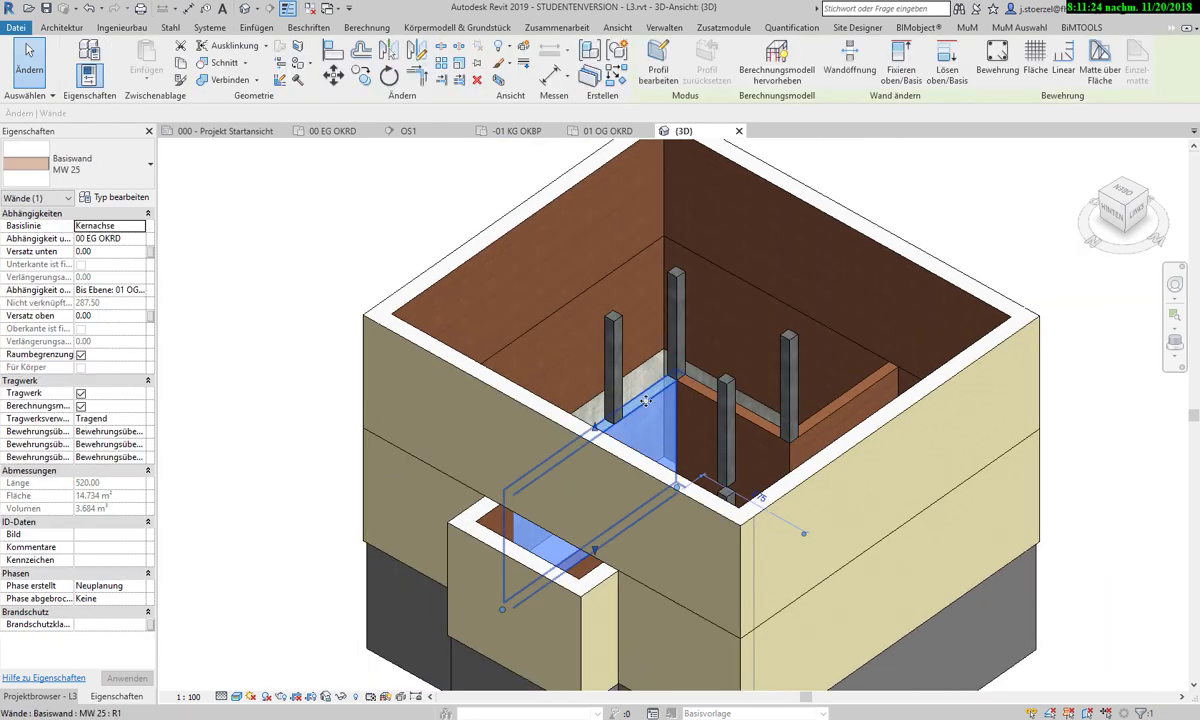
# Select the chain of three interior MW 25 walls and set their top constraint to a 00 EG level.
pyautogui.click(141, 290)
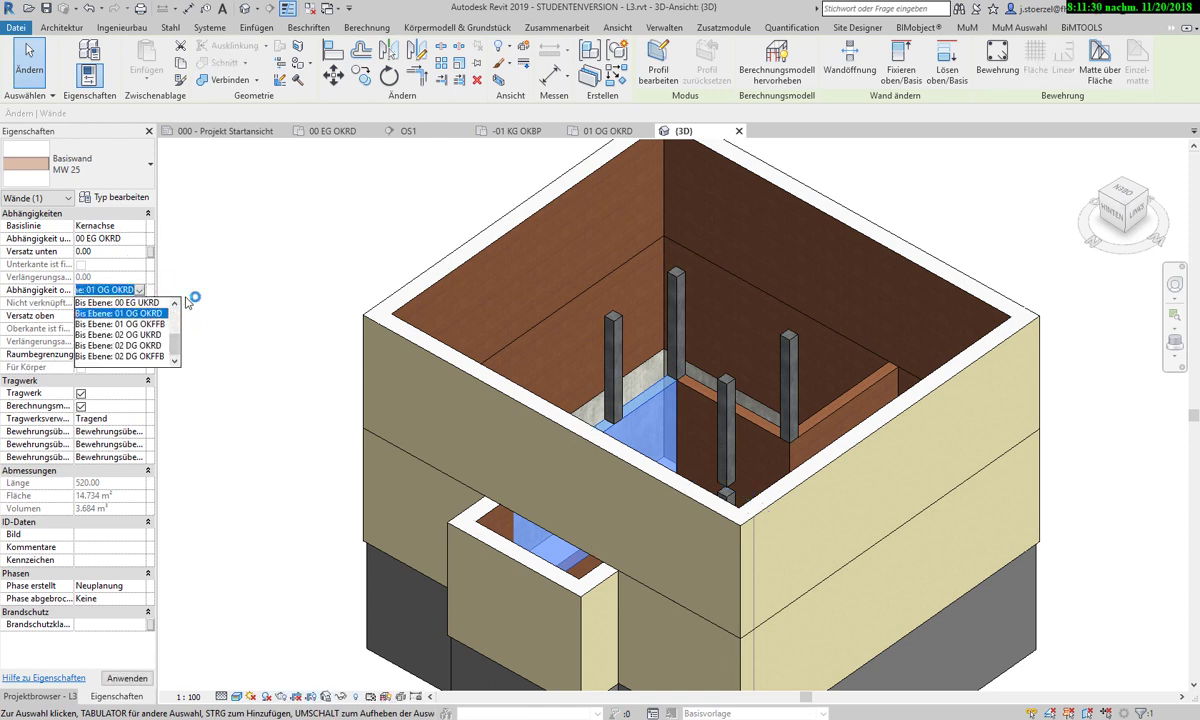
pyautogui.press('Escape')
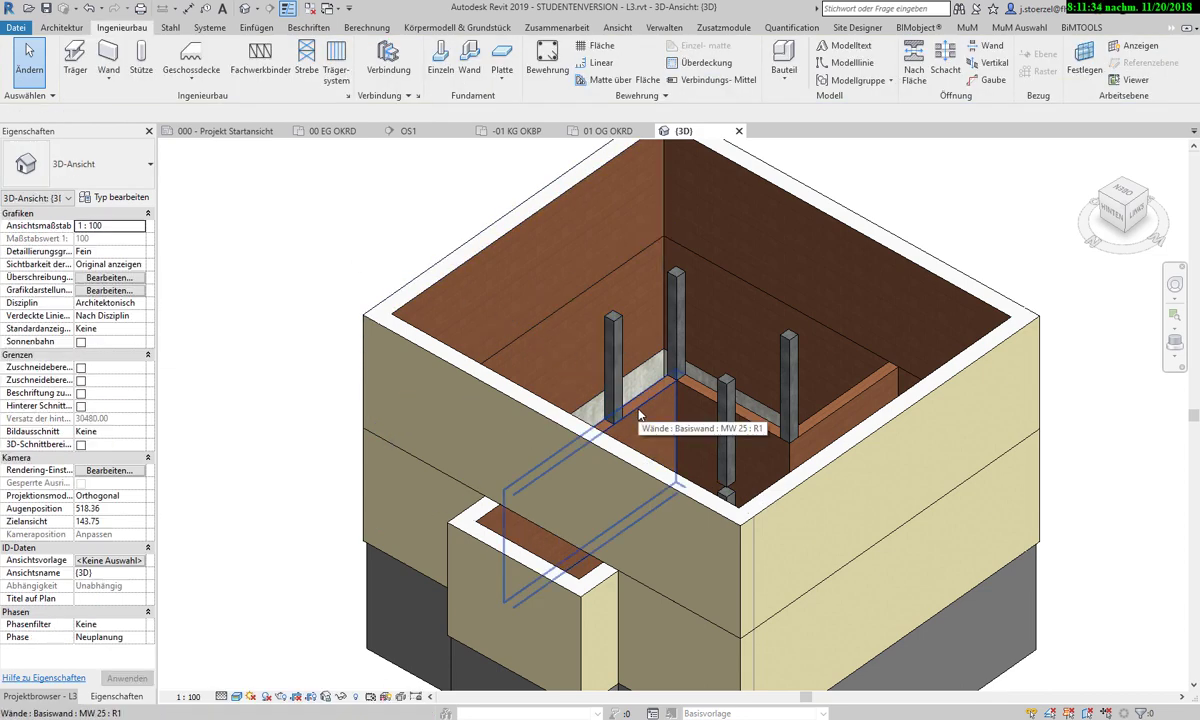
pyautogui.press('Tab')
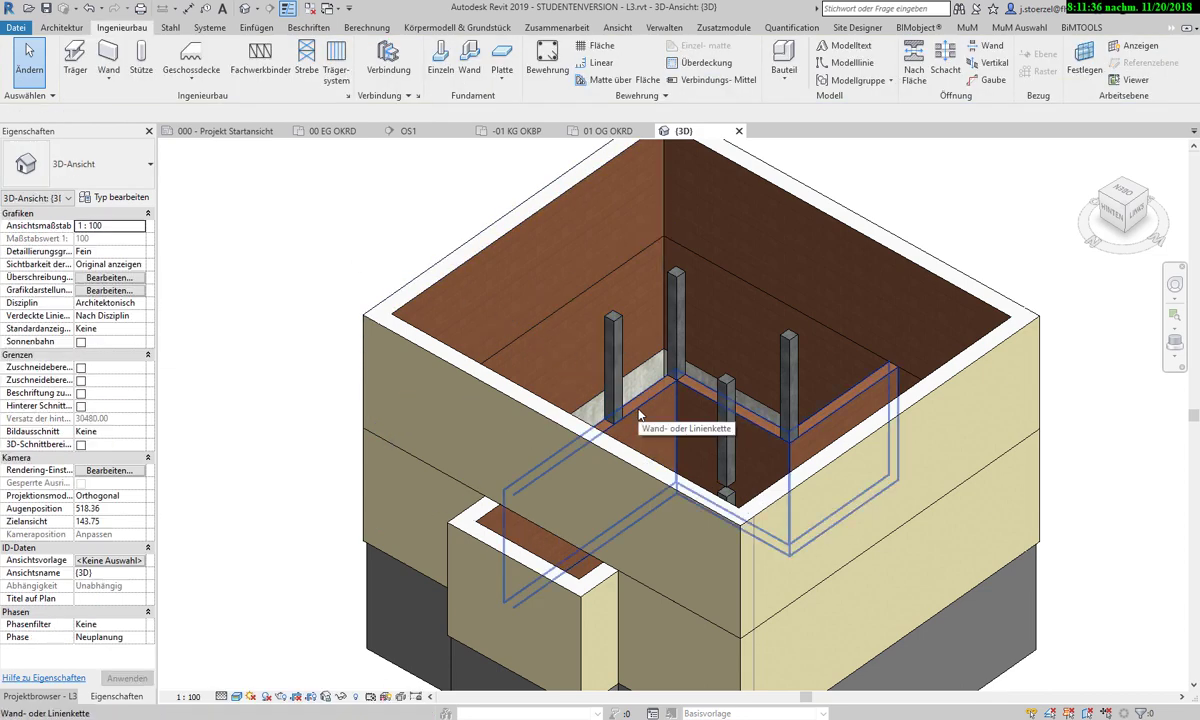
pyautogui.click(639, 412)
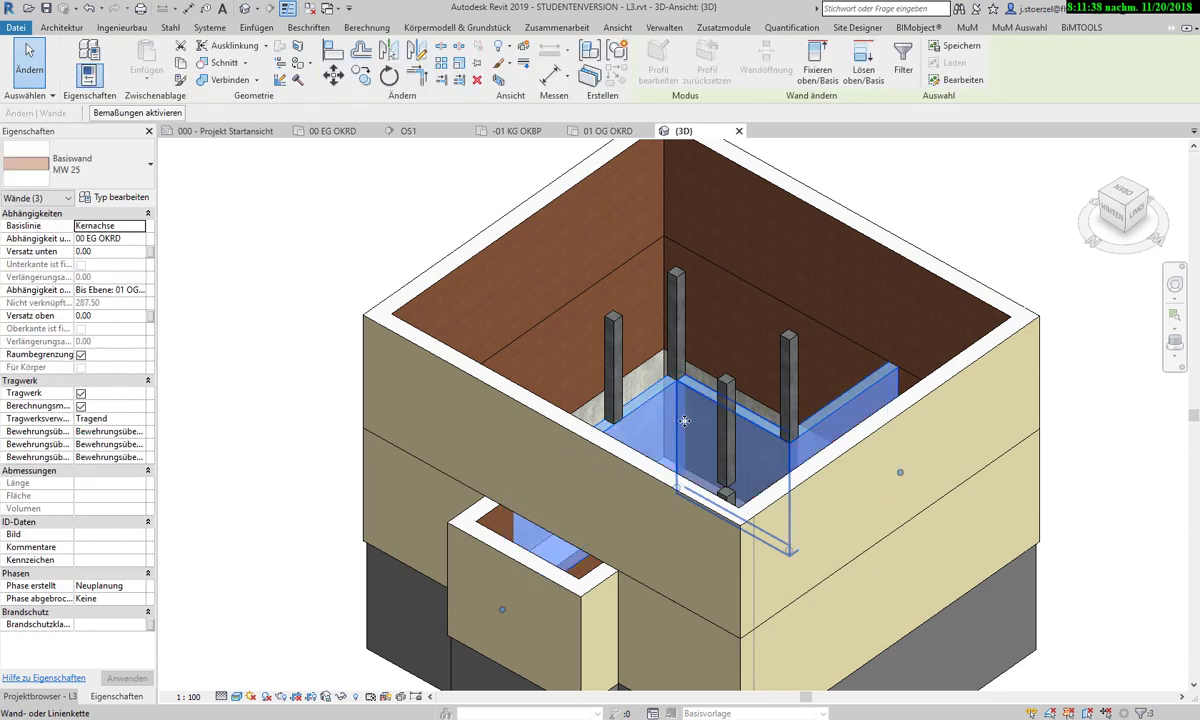
pyautogui.click(142, 291)
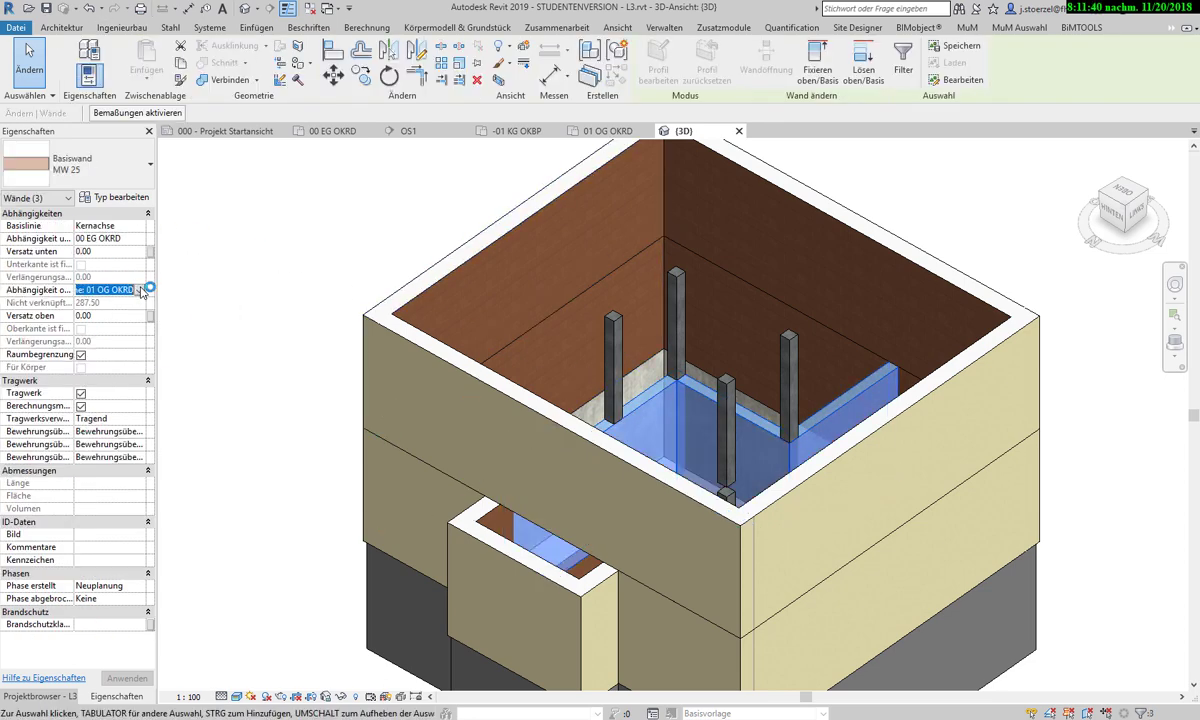
pyautogui.click(140, 290)
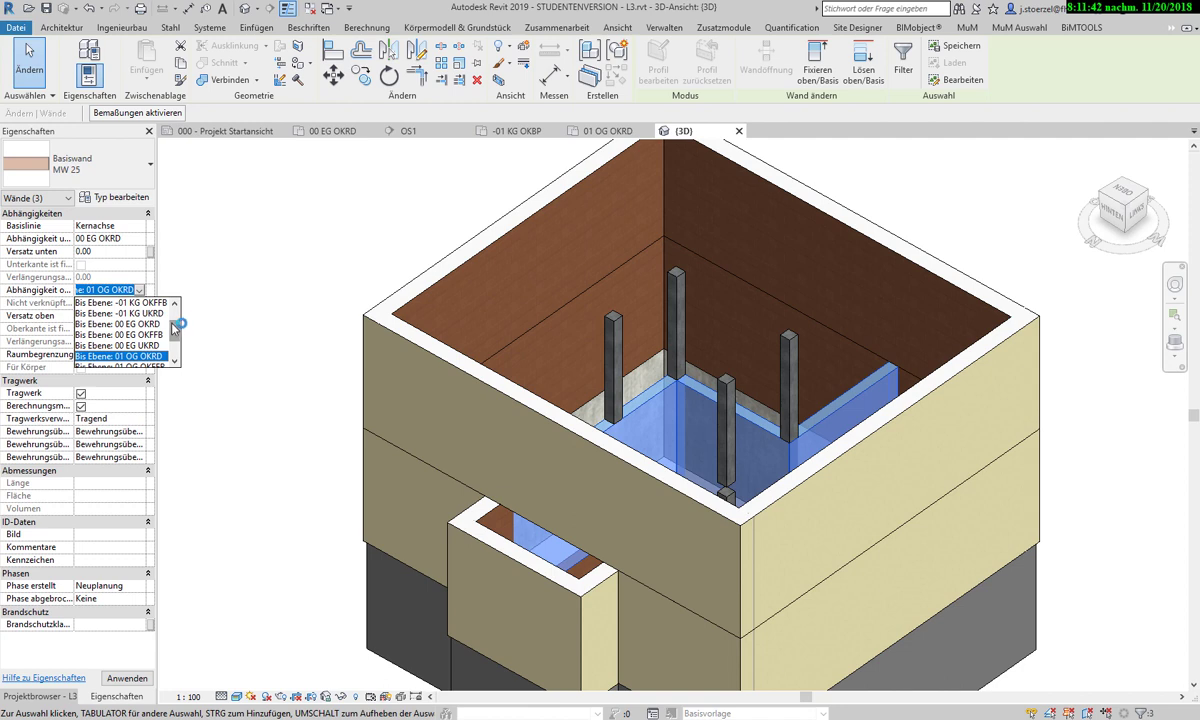
pyautogui.moveTo(175, 332); pyautogui.dragTo(176, 336)
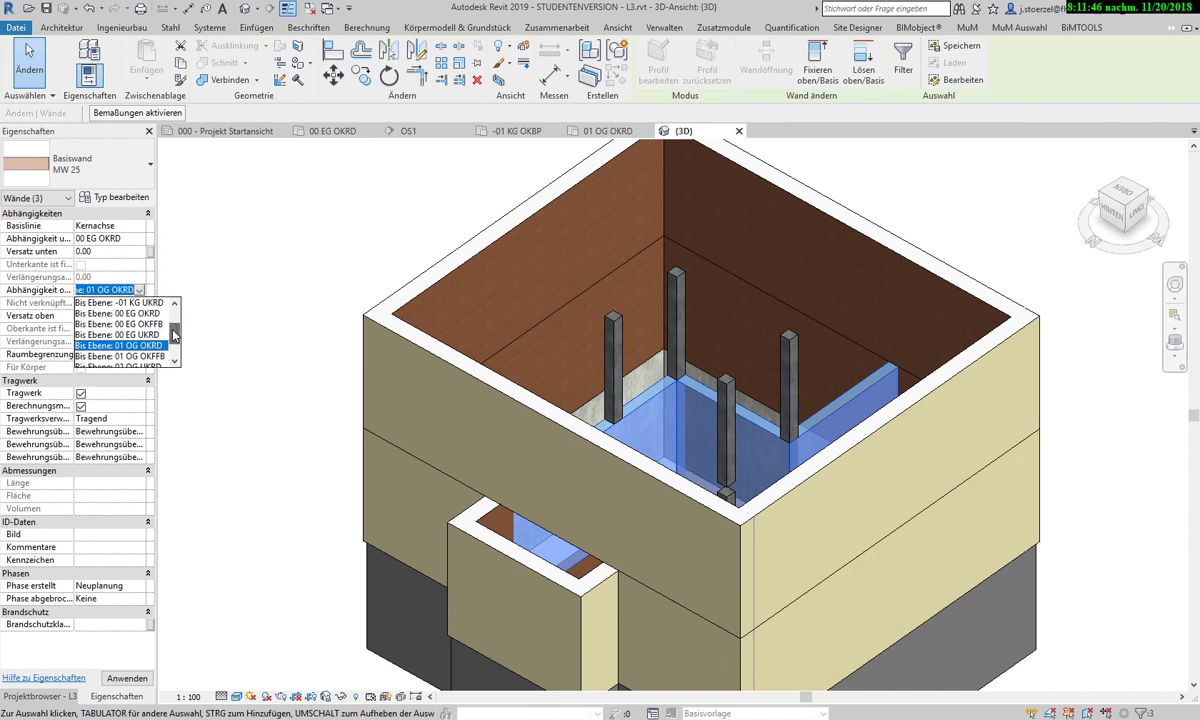
pyautogui.click(157, 335)
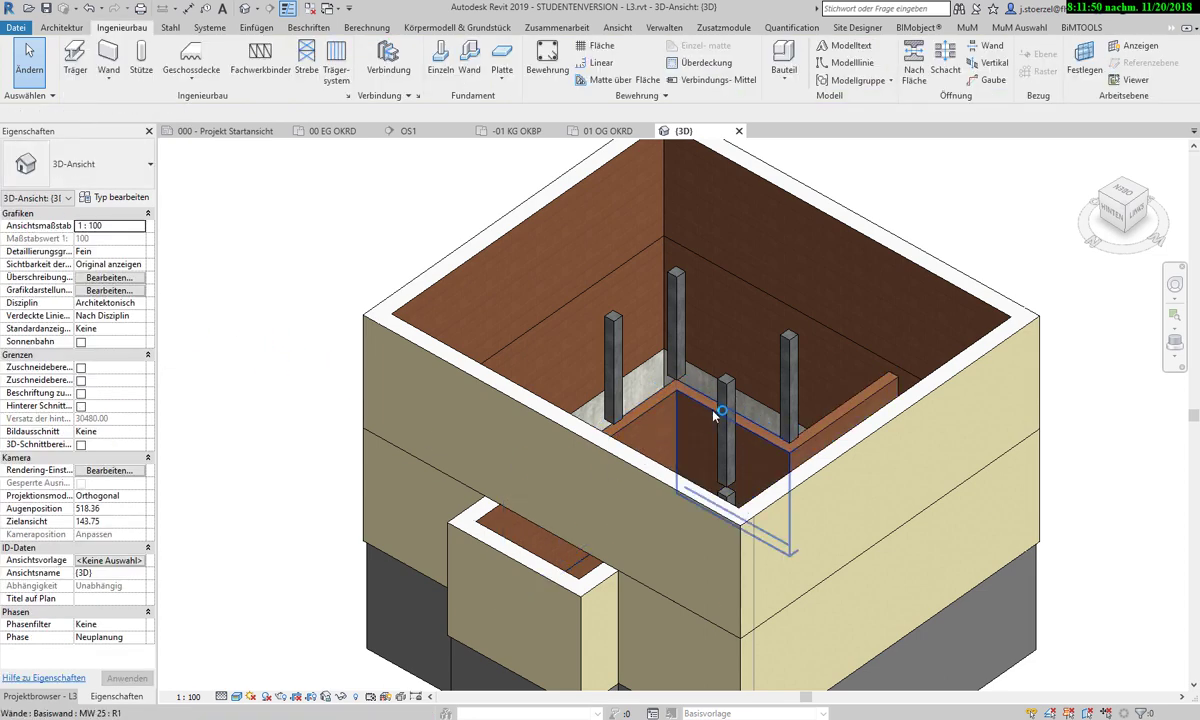
# Orbit around the columns and lowered walls from top-down and isometric angles, then enable 3D-Schnittbereich.
pyautogui.moveTo(694, 453)
pyautogui.keyDown('shift'); pyautogui.mouseDown(button='middle')
pyautogui.moveTo(687, 484)
pyautogui.moveTo(876, 517)
pyautogui.moveTo(667, 555)
pyautogui.moveTo(699, 515)
pyautogui.mouseUp(button='middle'); pyautogui.keyUp('shift')
pyautogui.scroll(-3, 699, 515)
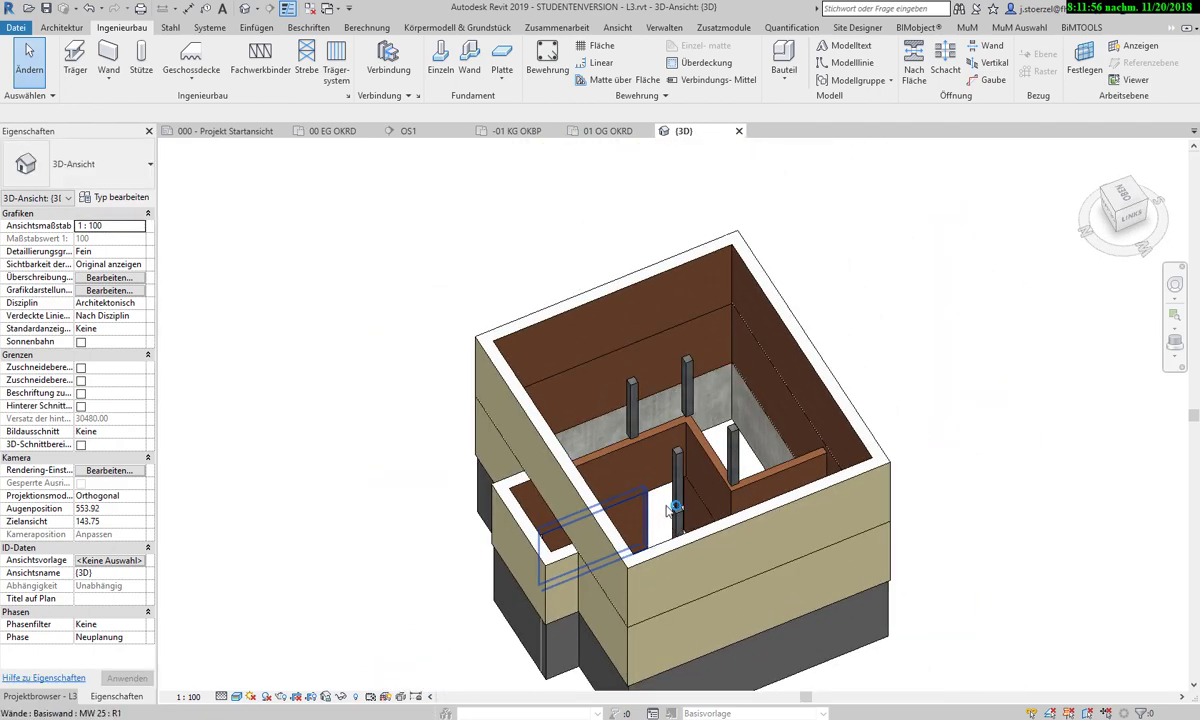
pyautogui.scroll(3, 655, 509)
pyautogui.moveTo(655, 509)
pyautogui.keyDown('shift'); pyautogui.mouseDown(button='middle')
pyautogui.moveTo(562, 508)
pyautogui.moveTo(575, 531)
pyautogui.moveTo(624, 521)
pyautogui.mouseUp(button='middle'); pyautogui.keyUp('shift')
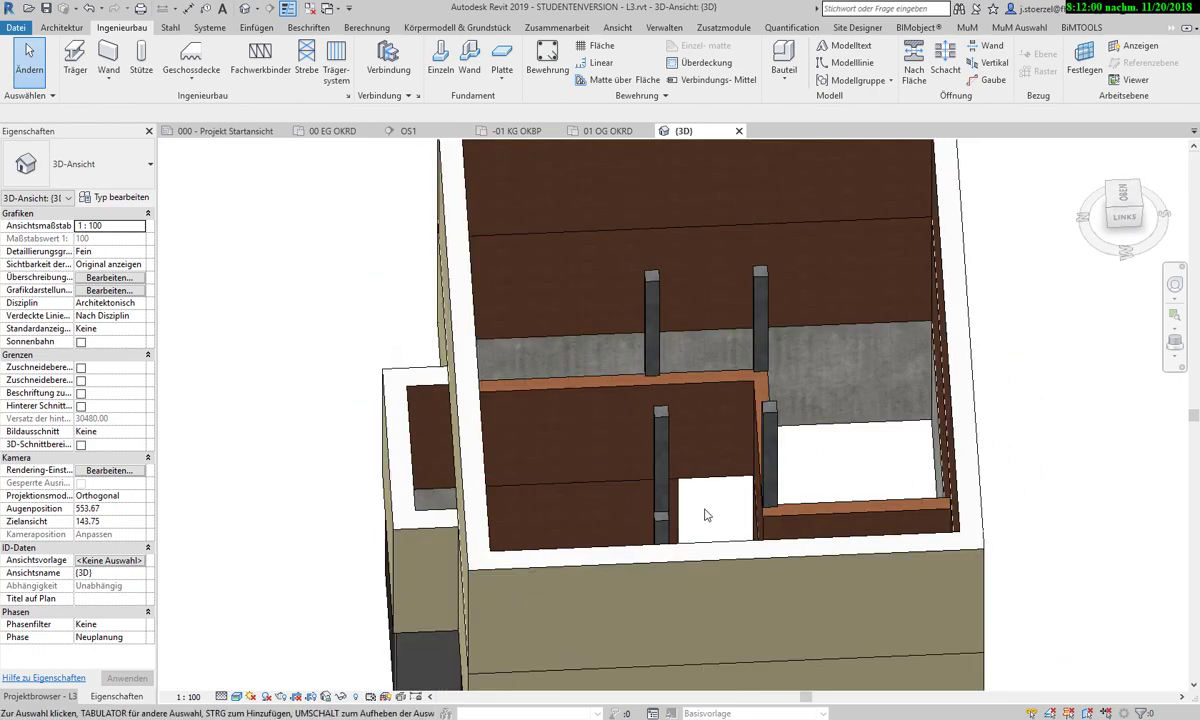
pyautogui.moveTo(702, 509)
pyautogui.keyDown('shift'); pyautogui.mouseDown(button='middle')
pyautogui.moveTo(694, 503)
pyautogui.moveTo(718, 490)
pyautogui.mouseUp(button='middle'); pyautogui.keyUp('shift')
pyautogui.scroll(-3, 536, 485)
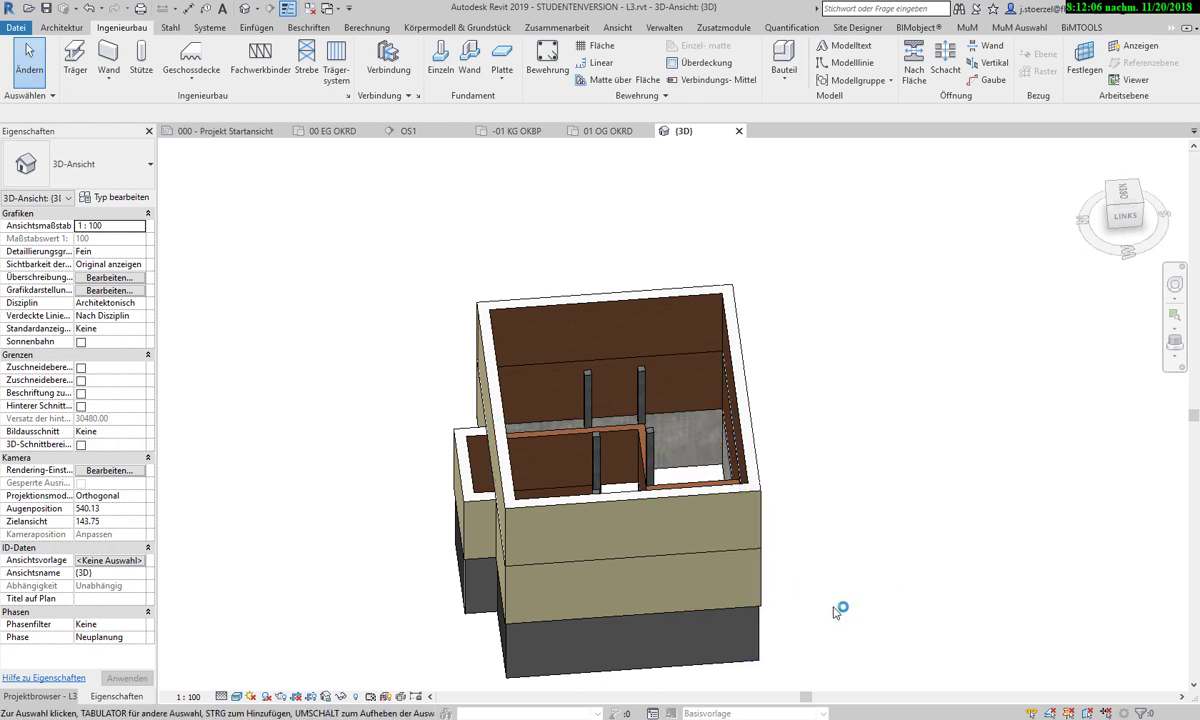
pyautogui.moveTo(837, 612)
pyautogui.keyDown('shift'); pyautogui.mouseDown(button='middle')
pyautogui.moveTo(908, 600)
pyautogui.moveTo(919, 573)
pyautogui.moveTo(937, 571)
pyautogui.mouseUp(button='middle'); pyautogui.keyUp('shift')
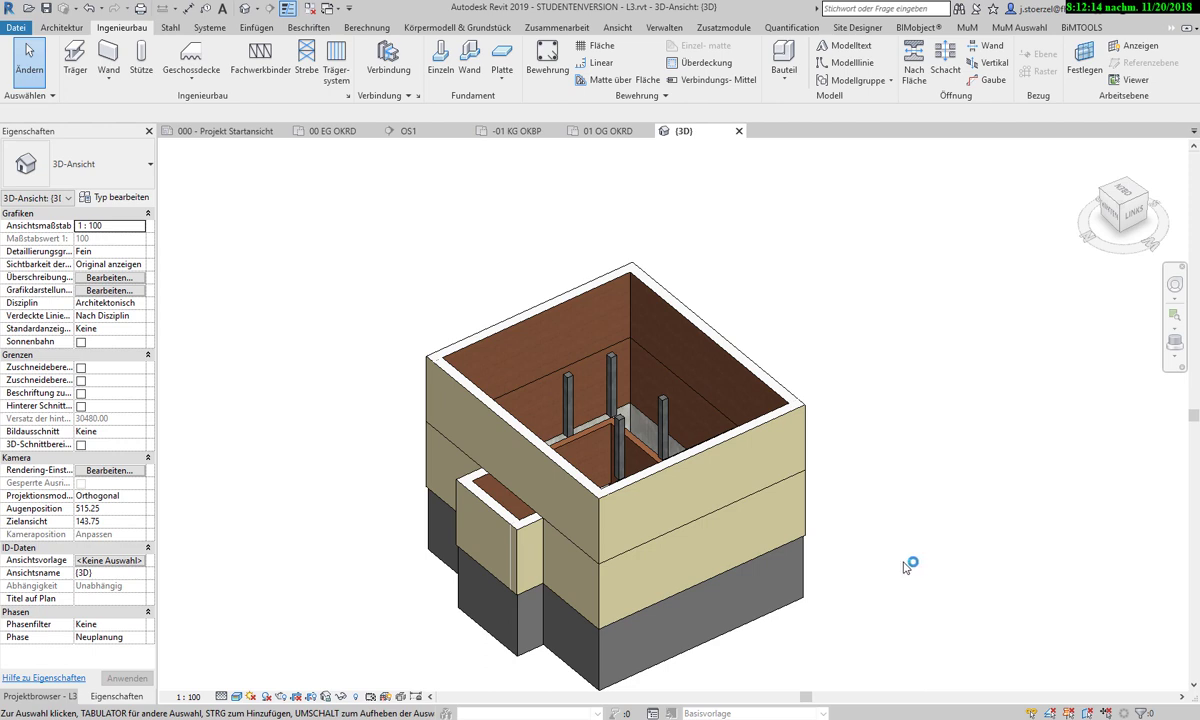
pyautogui.click(81, 444)
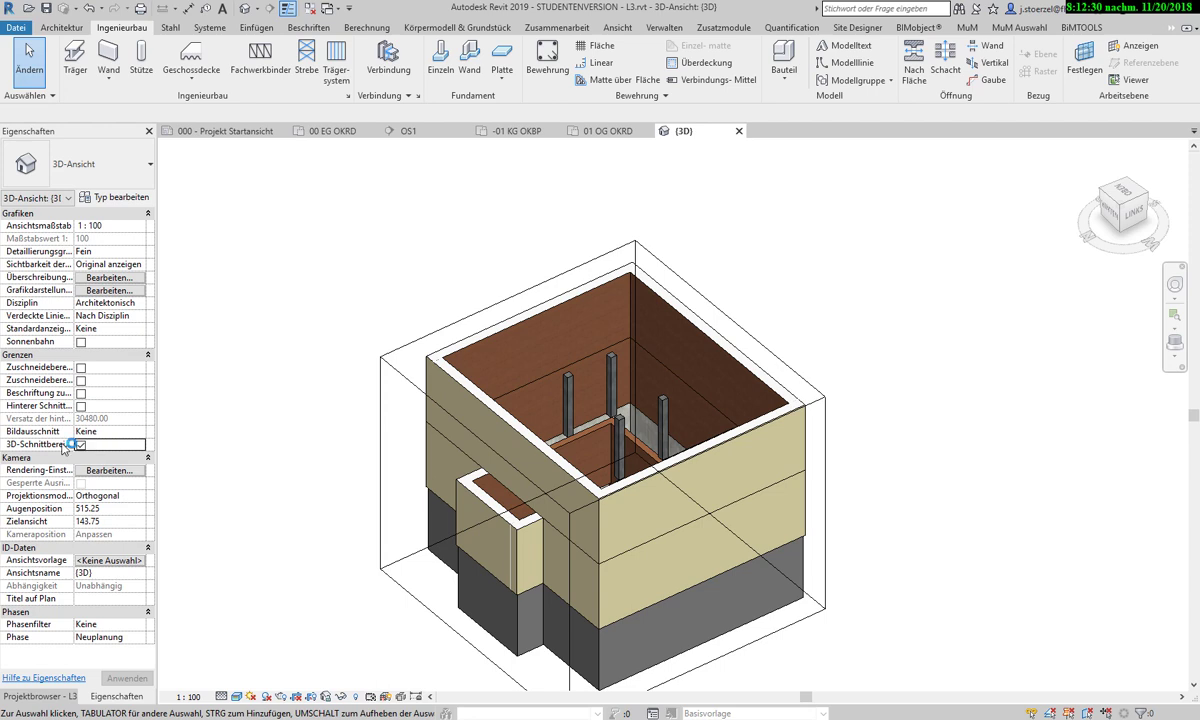
# Pull the section box's front face inward to cut away the front walls, viewed from a frontal corner.
pyautogui.click(399, 350)
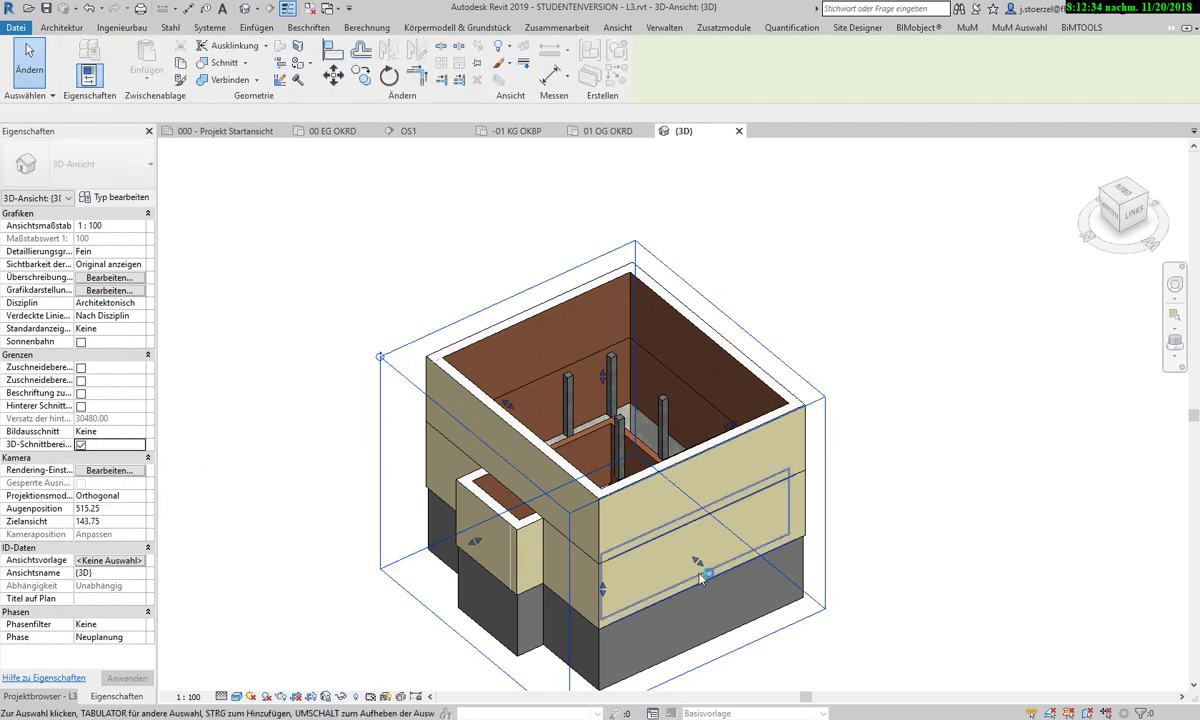
pyautogui.moveTo(698, 563); pyautogui.dragTo(672, 543)
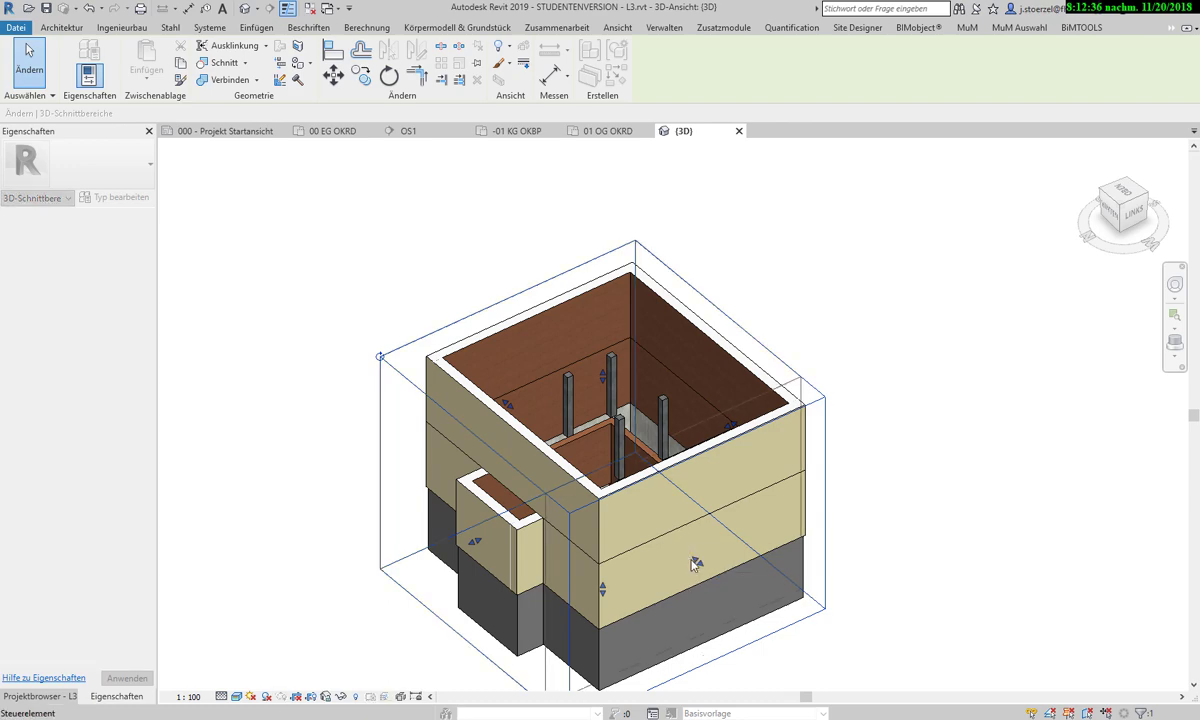
pyautogui.keyDown('shift'); pyautogui.moveTo(800, 655); pyautogui.dragTo(576, 509, button='middle'); pyautogui.keyUp('shift')
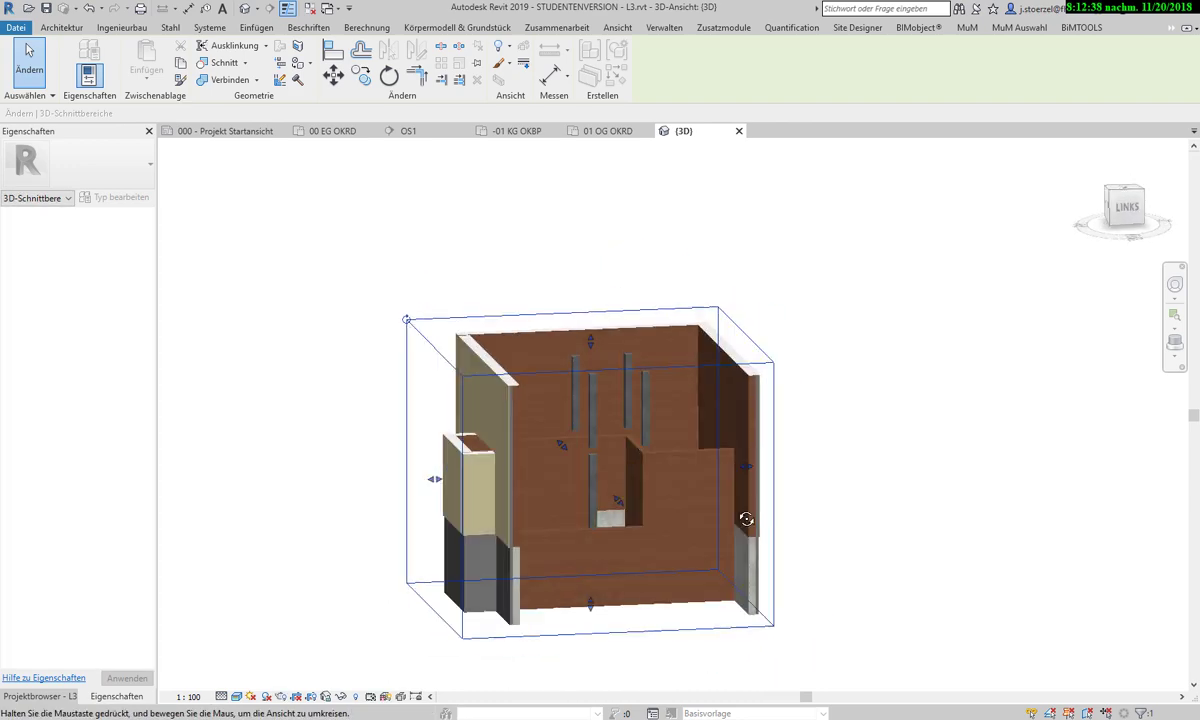
pyautogui.scroll(3, 626, 580)
pyautogui.moveTo(626, 580)
pyautogui.keyDown('shift'); pyautogui.mouseDown(button='middle')
pyautogui.moveTo(502, 608)
pyautogui.moveTo(565, 594)
pyautogui.mouseUp(button='middle'); pyautogui.keyUp('shift')
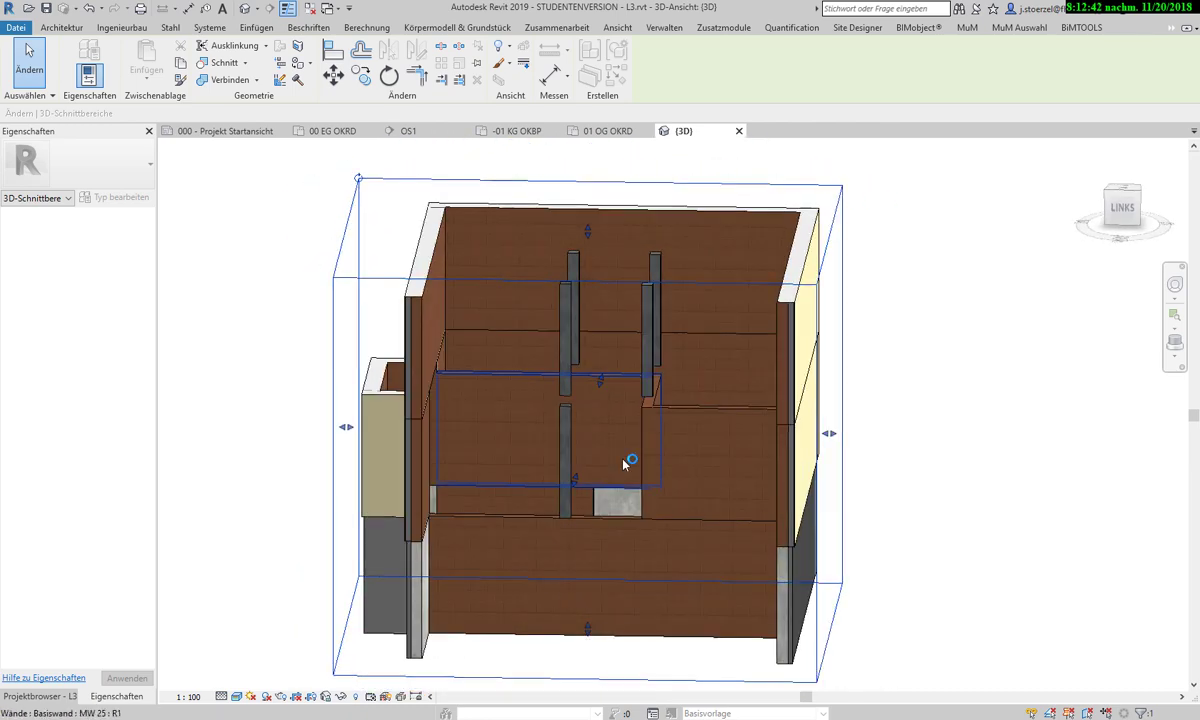
pyautogui.click(686, 413)
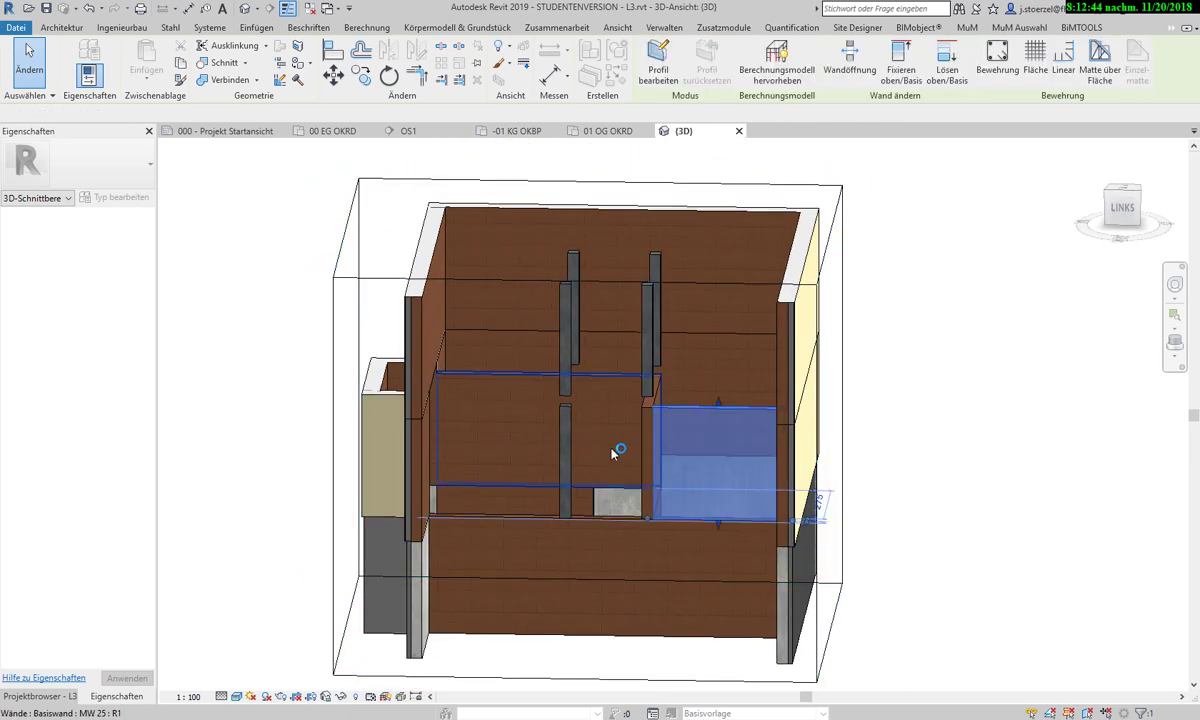
pyautogui.press('Escape')
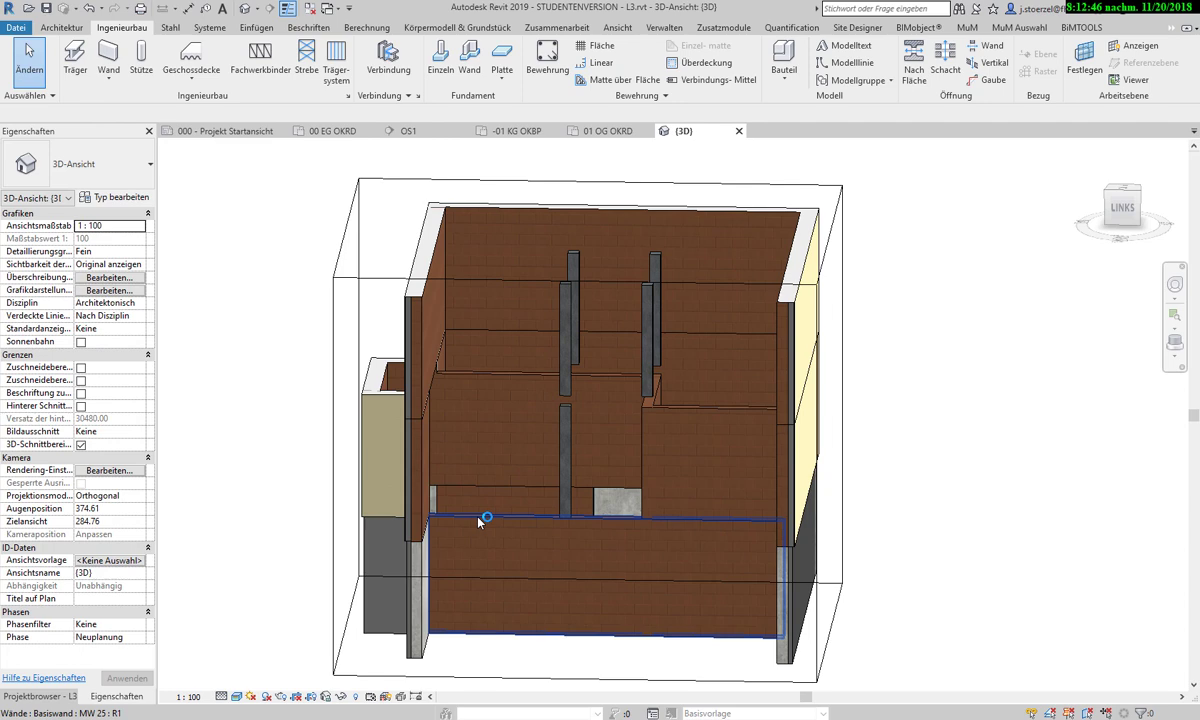
# Set the lower front wall's top constraint to level -01 KG UKRD.
pyautogui.click(479, 521)
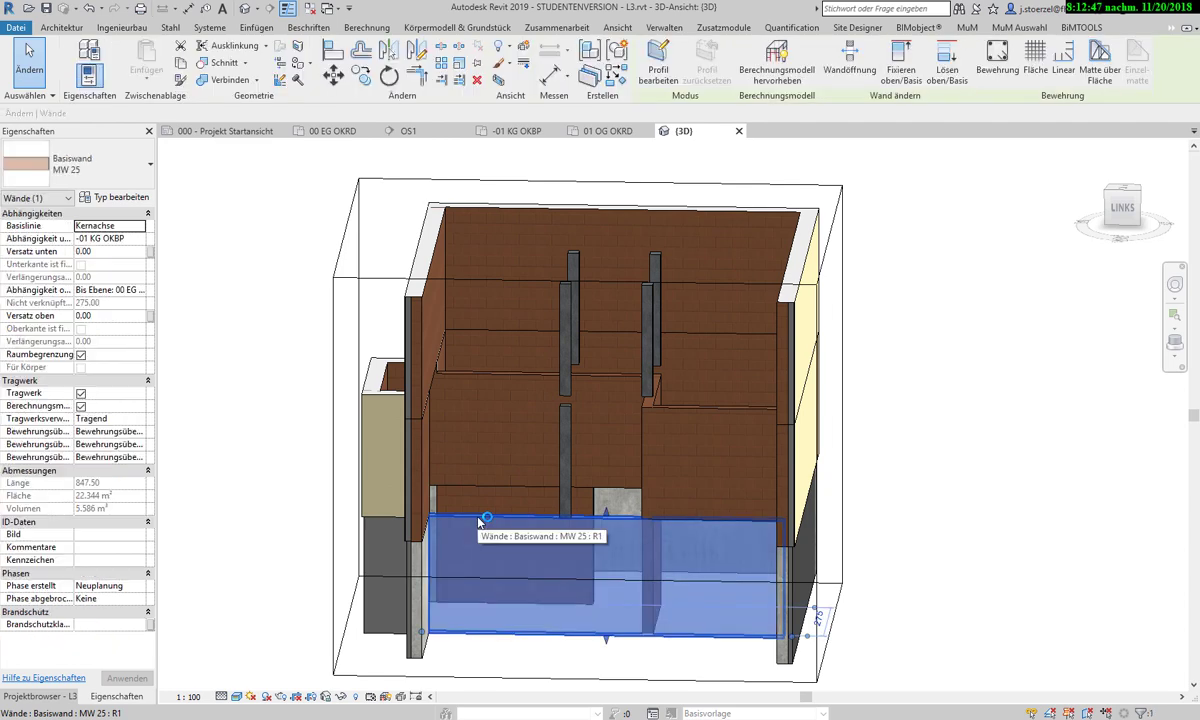
pyautogui.click(113, 290)
pyautogui.click(141, 290)
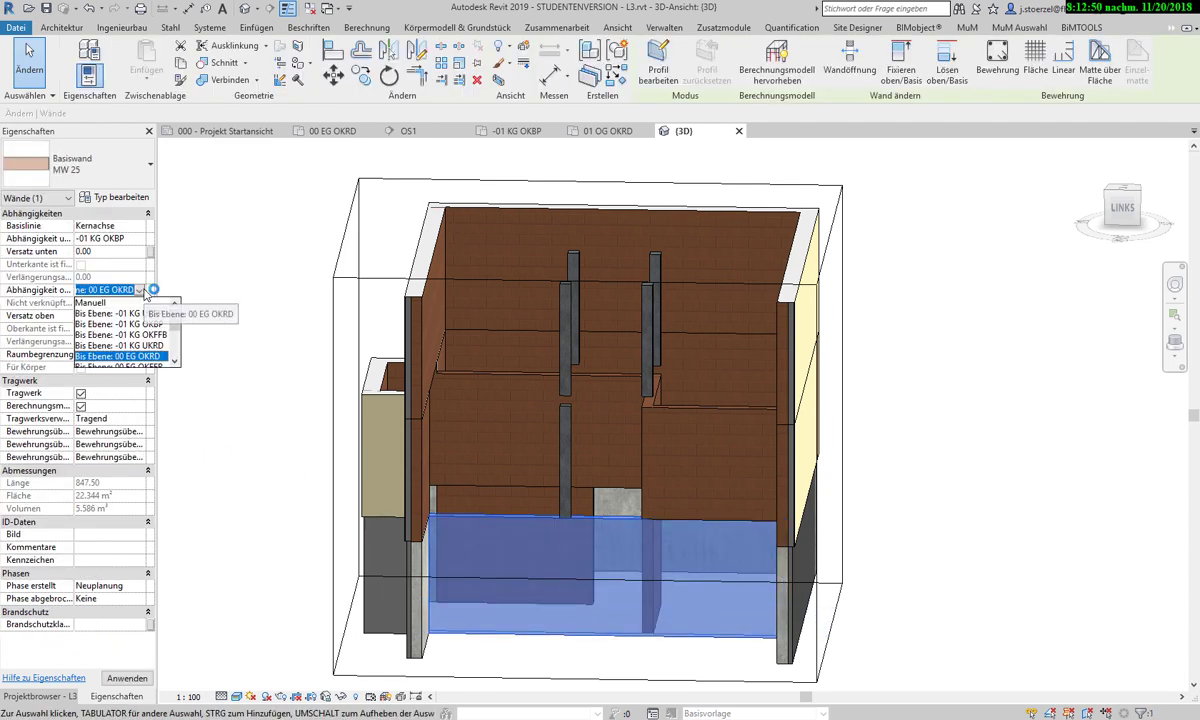
pyautogui.click(174, 361)
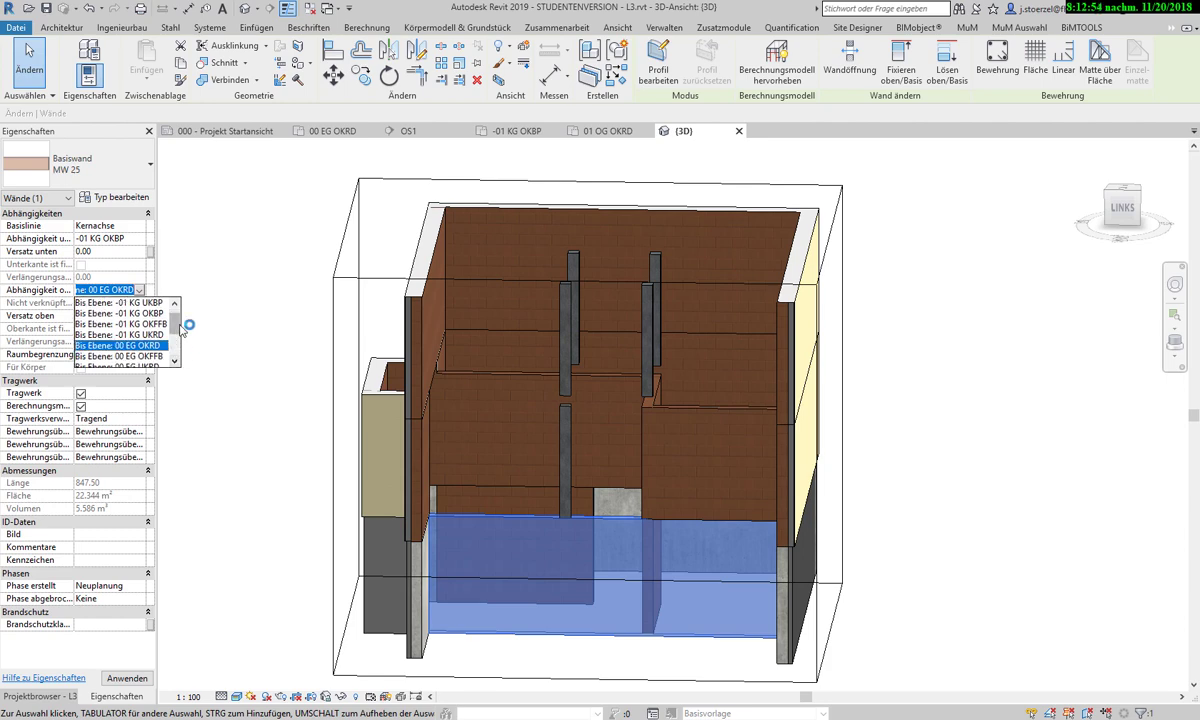
pyautogui.click(152, 336)
pyautogui.click(276, 545)
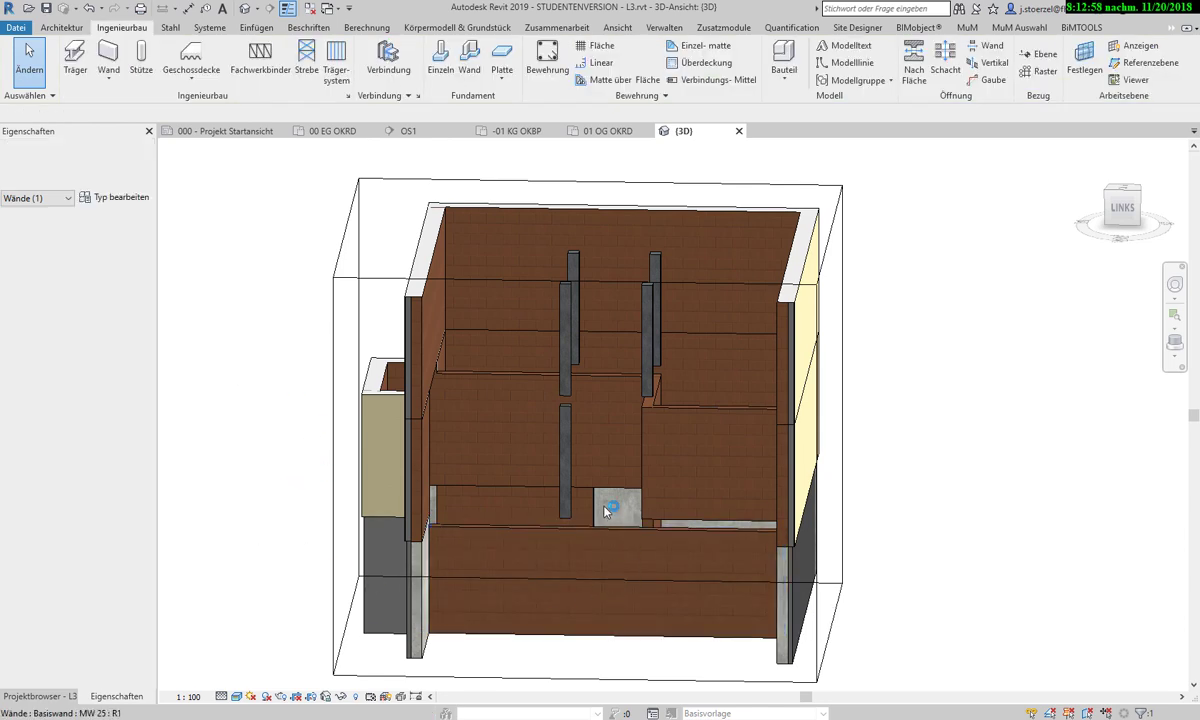
# Lower a second basement wall's top to a basement level and orbit to inspect the walls.
pyautogui.click(410, 535)
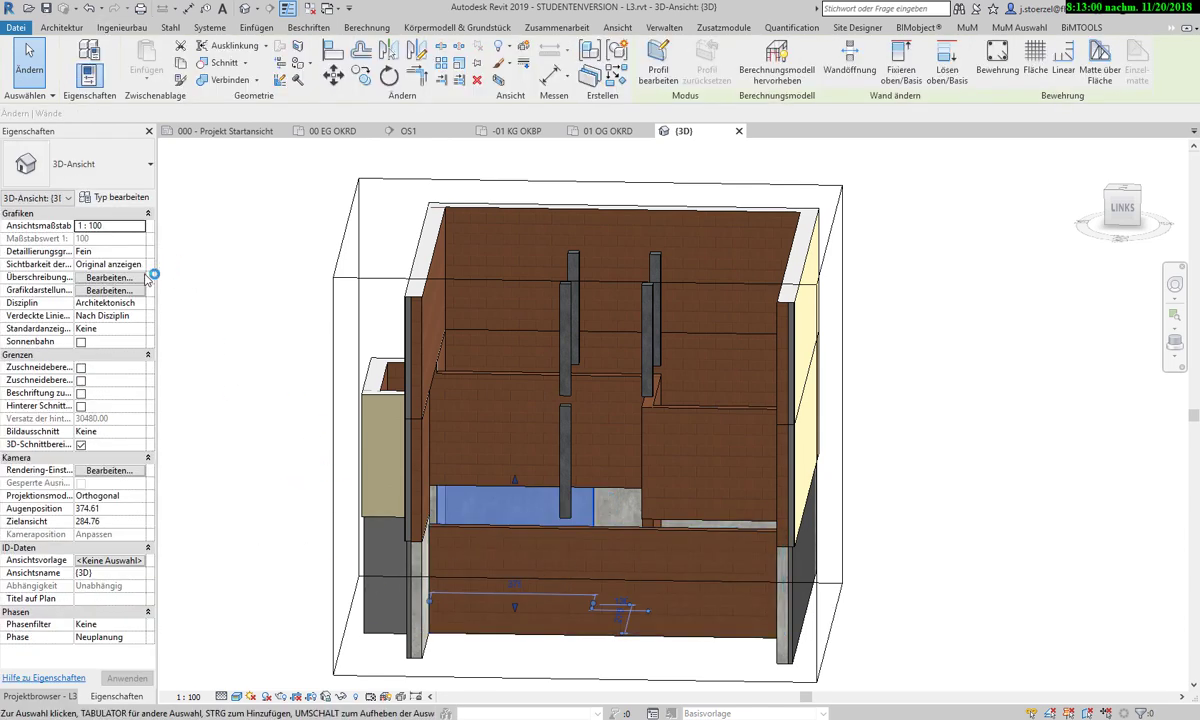
pyautogui.click(140, 289)
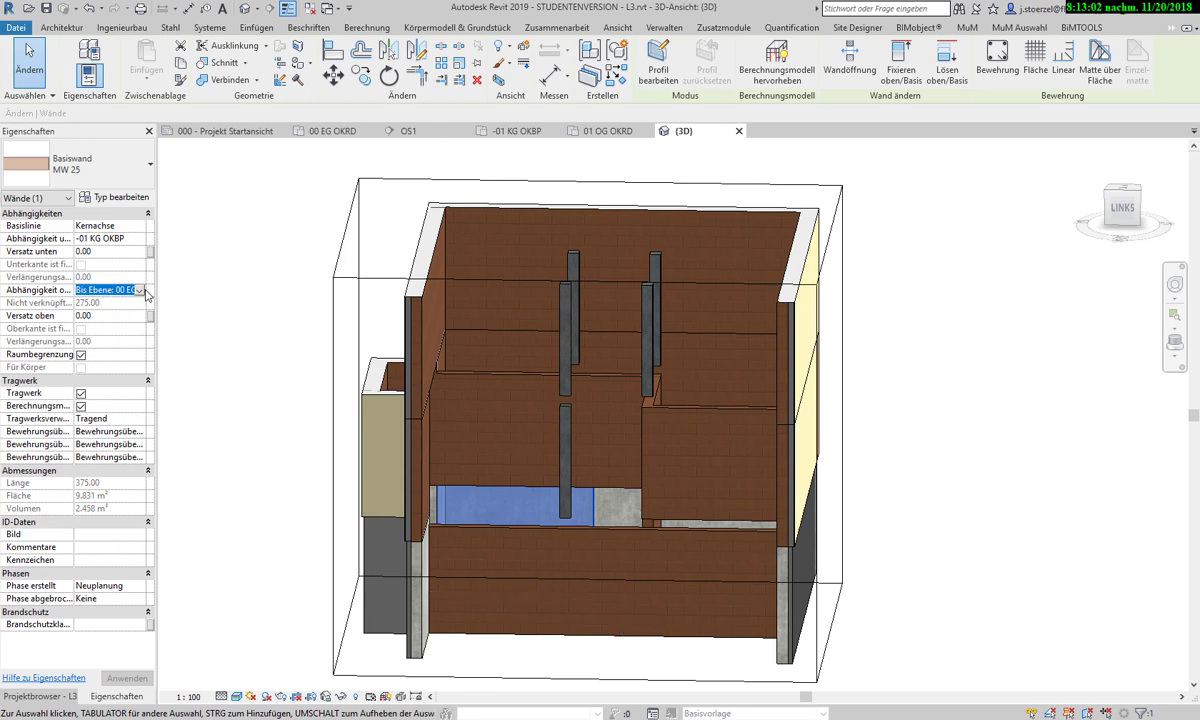
pyautogui.click(139, 289)
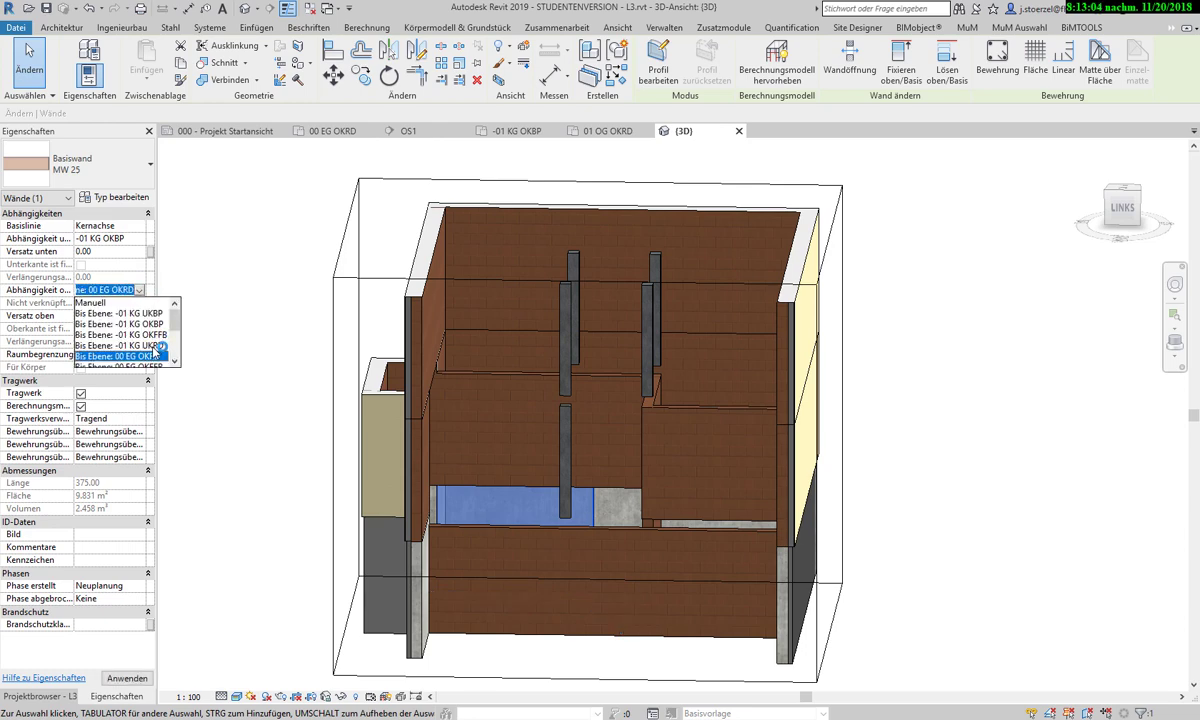
pyautogui.click(155, 350)
pyautogui.click(228, 421)
pyautogui.moveTo(447, 646)
pyautogui.keyDown('shift'); pyautogui.mouseDown(button='middle')
pyautogui.moveTo(592, 675)
pyautogui.moveTo(611, 632)
pyautogui.moveTo(474, 608)
pyautogui.moveTo(560, 689)
pyautogui.moveTo(610, 600)
pyautogui.mouseUp(button='middle'); pyautogui.keyUp('shift')
pyautogui.moveTo(656, 428)
pyautogui.keyDown('shift'); pyautogui.mouseDown(button='middle')
pyautogui.moveTo(713, 576)
pyautogui.moveTo(754, 575)
pyautogui.moveTo(650, 443)
pyautogui.mouseUp(button='middle'); pyautogui.keyUp('shift')
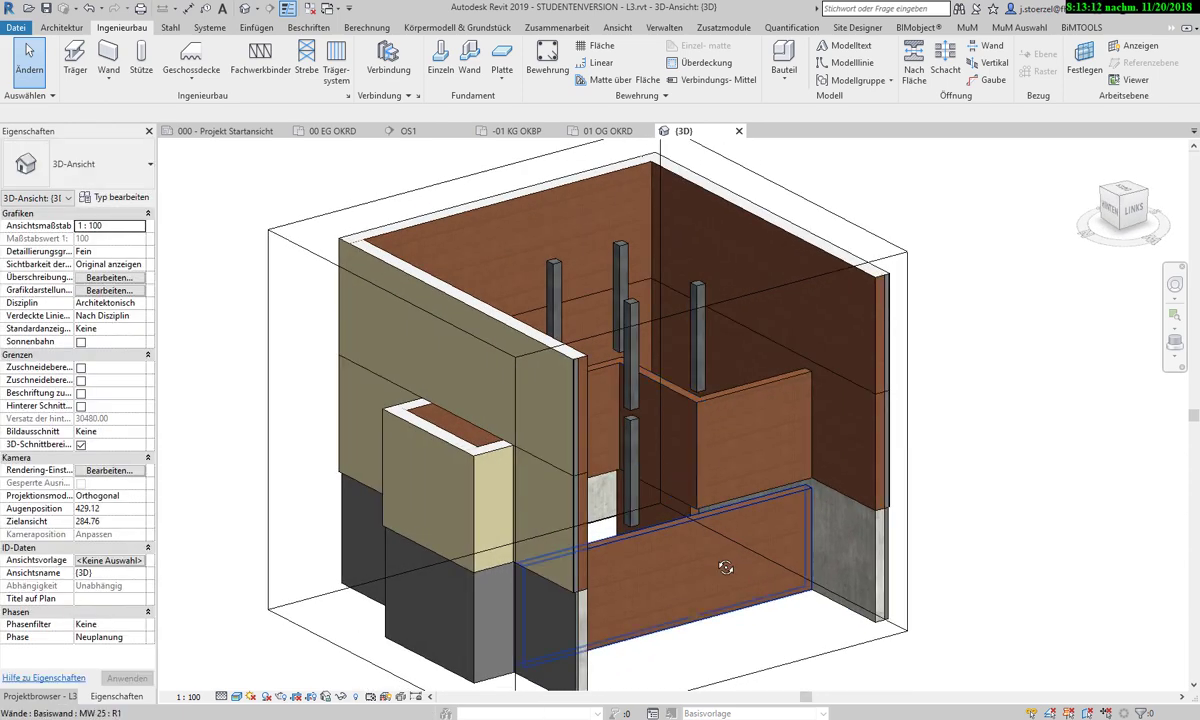
pyautogui.moveTo(723, 570)
pyautogui.keyDown('shift'); pyautogui.mouseDown(button='middle')
pyautogui.moveTo(782, 570)
pyautogui.moveTo(679, 697)
pyautogui.moveTo(662, 379)
pyautogui.mouseUp(button='middle'); pyautogui.keyUp('shift')
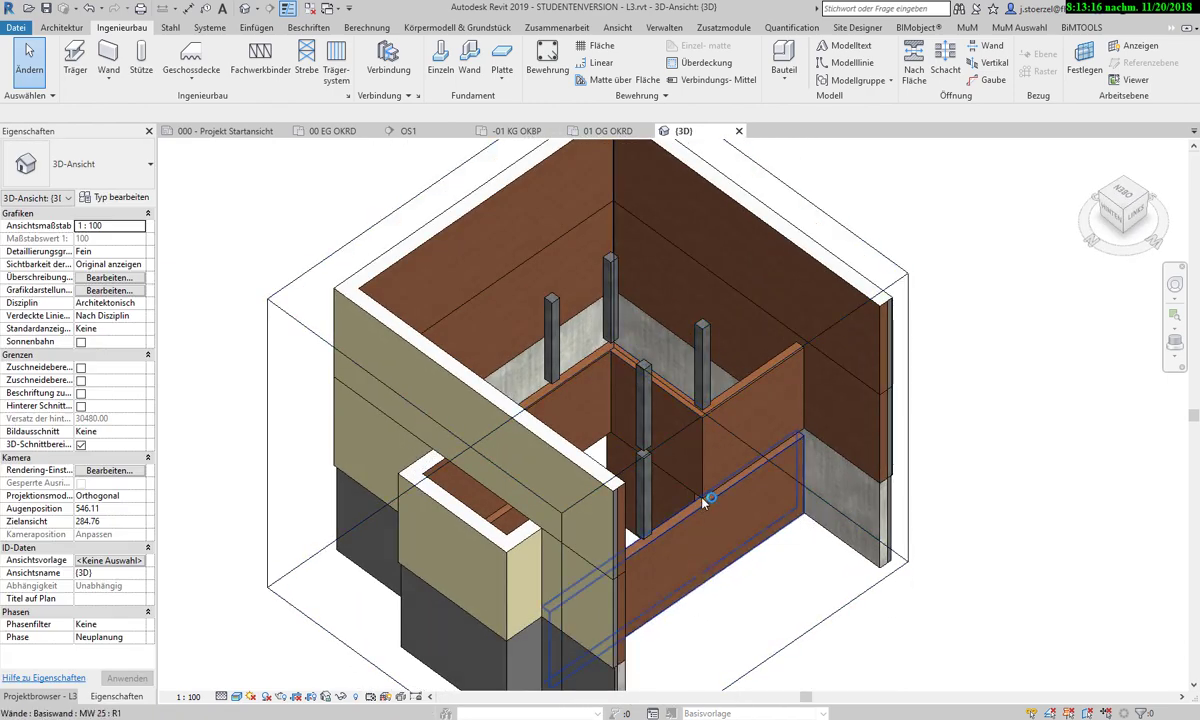
pyautogui.moveTo(697, 510)
pyautogui.keyDown('shift'); pyautogui.mouseDown(button='middle')
pyautogui.moveTo(647, 492)
pyautogui.moveTo(563, 334)
pyautogui.mouseUp(button='middle'); pyautogui.keyUp('shift')
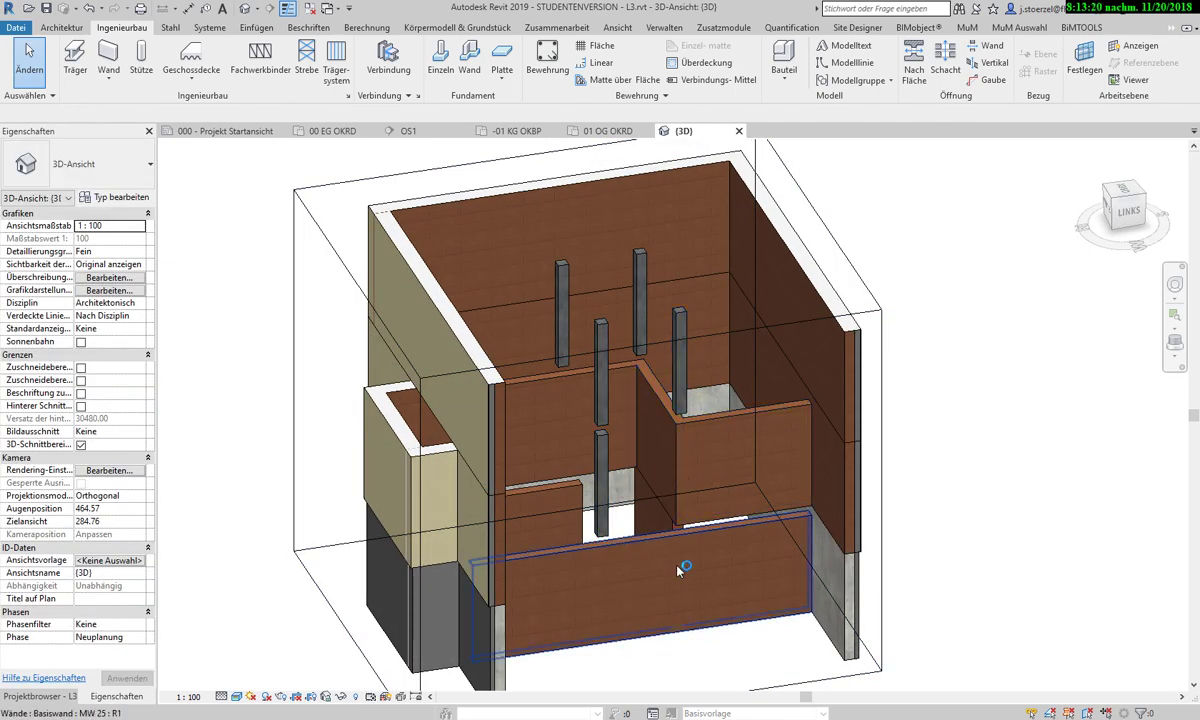
pyautogui.keyDown('shift'); pyautogui.moveTo(683, 568); pyautogui.dragTo(716, 604, button='middle'); pyautogui.keyUp('shift')
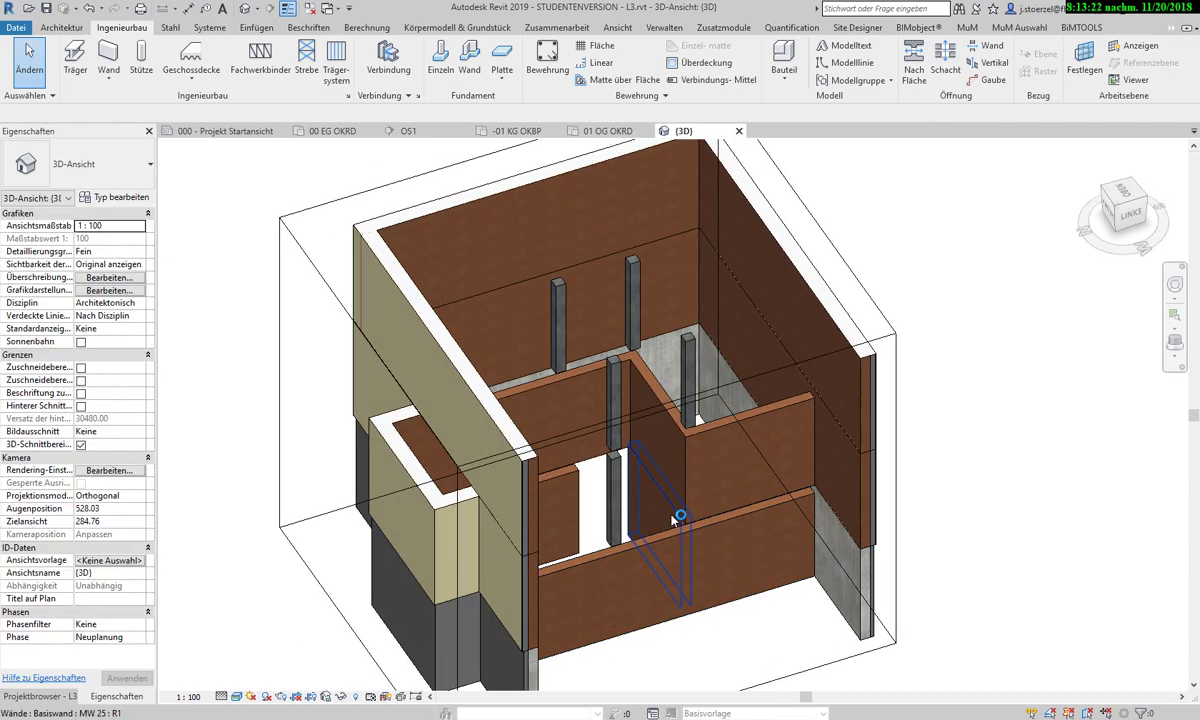
# Lower the interior wall beside the stair opening to a basement level, then show the Project Browser.
pyautogui.click(625, 485)
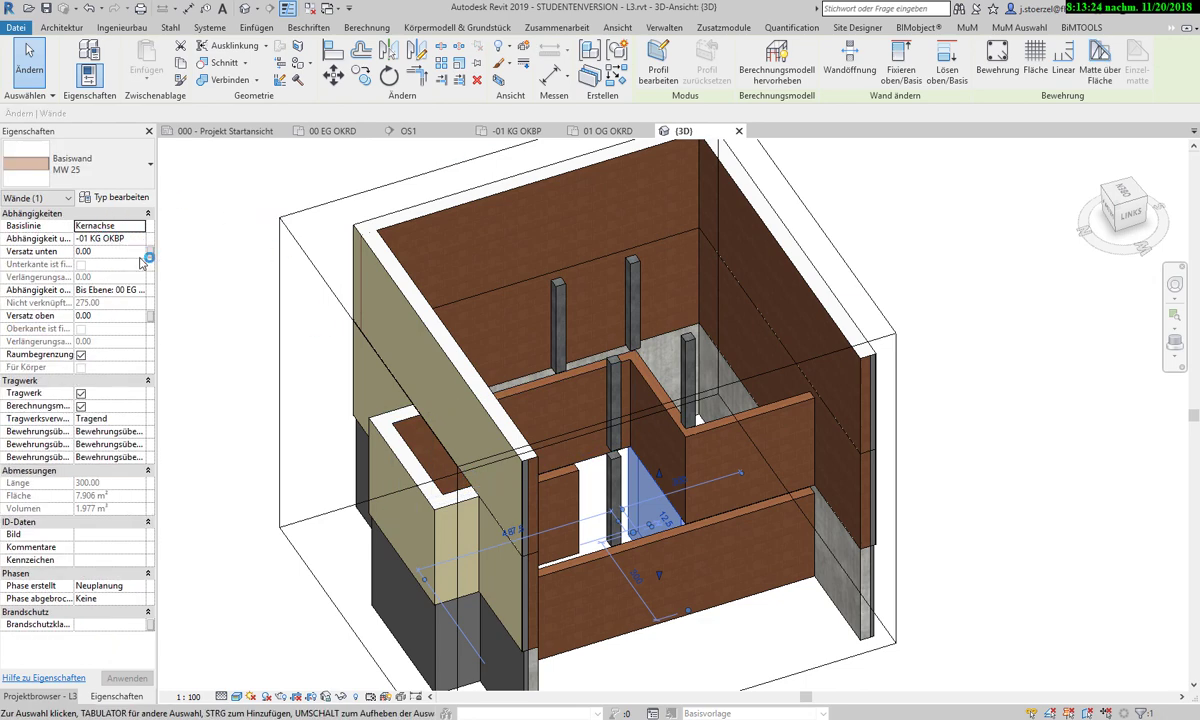
pyautogui.click(140, 290)
pyautogui.click(139, 290)
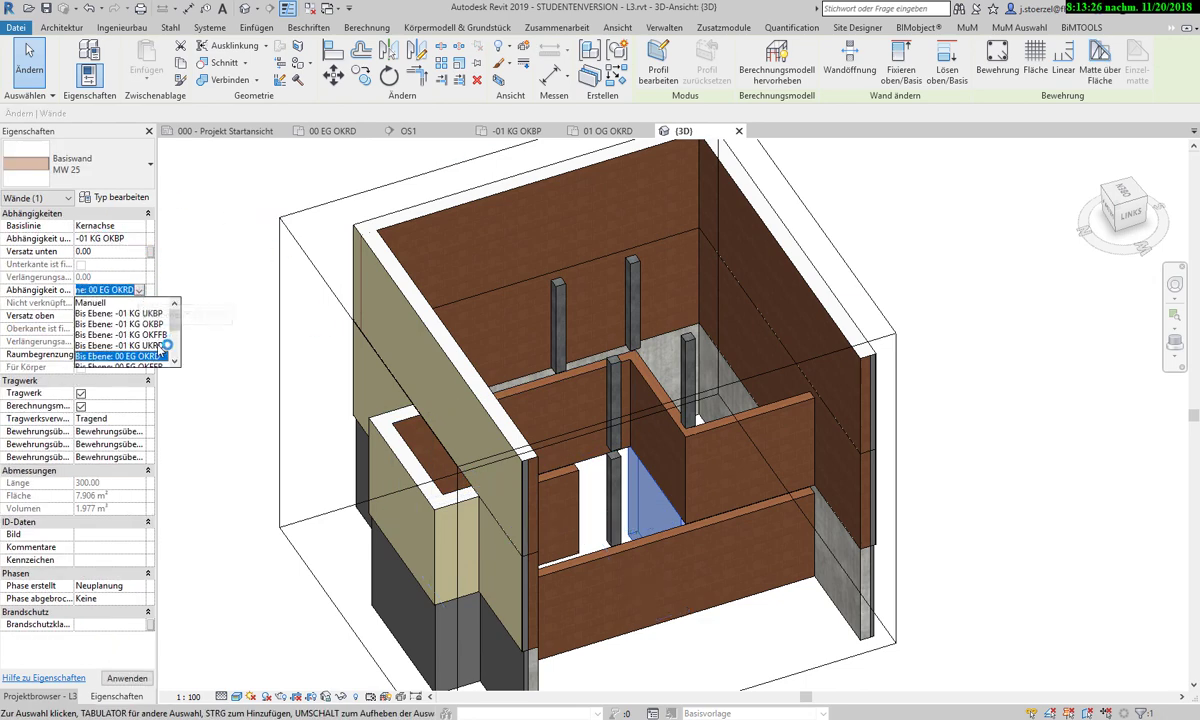
pyautogui.click(150, 320)
pyautogui.click(228, 380)
pyautogui.moveTo(201, 377)
pyautogui.keyDown('shift'); pyautogui.mouseDown(button='middle')
pyautogui.moveTo(160, 231)
pyautogui.moveTo(222, 300)
pyautogui.moveTo(303, 335)
pyautogui.moveTo(130, 518)
pyautogui.mouseUp(button='middle'); pyautogui.keyUp('shift')
pyautogui.click(40, 696)
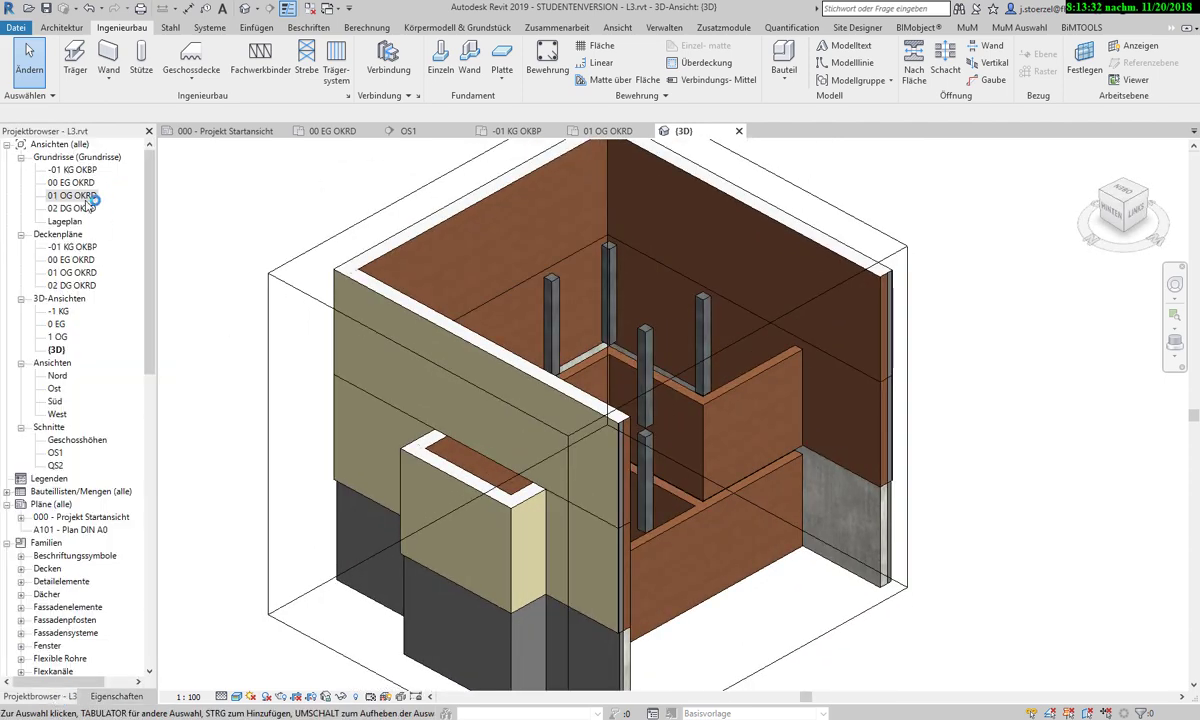
# Open the -01 KG OKBP basement plan and stretch the stair wall's end toward the corner.
pyautogui.doubleClick(92, 170)
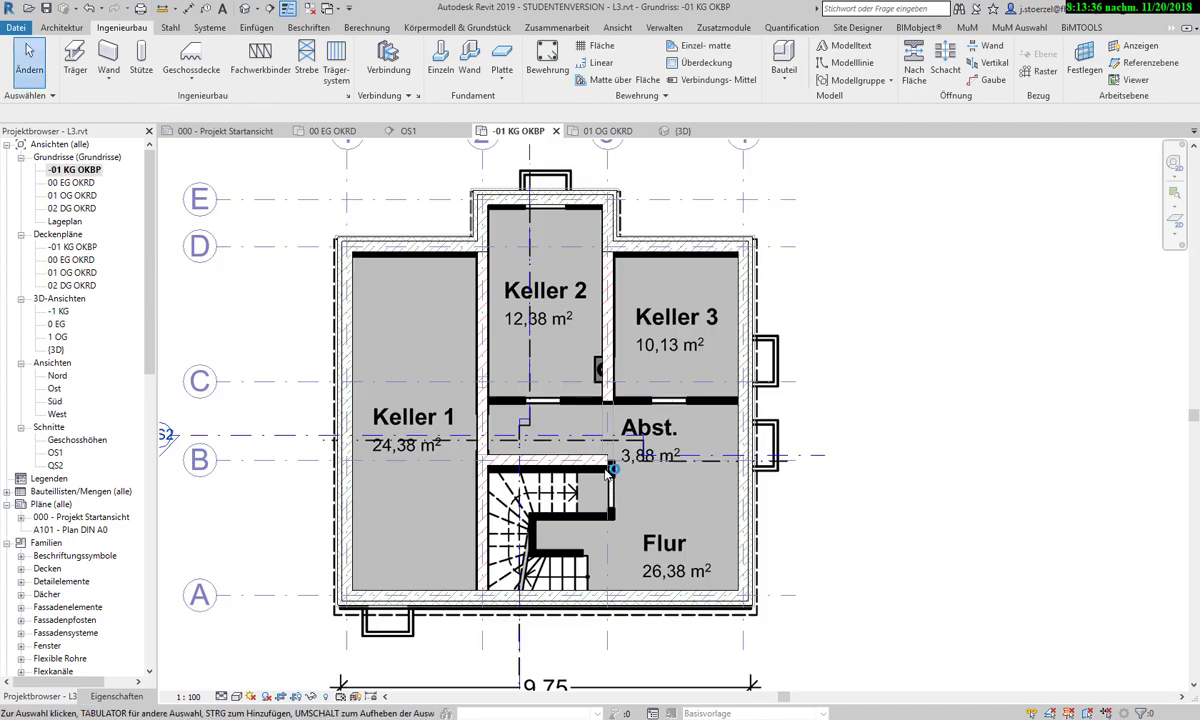
pyautogui.scroll(1, 609, 469)
pyautogui.scroll(2, 607, 470)
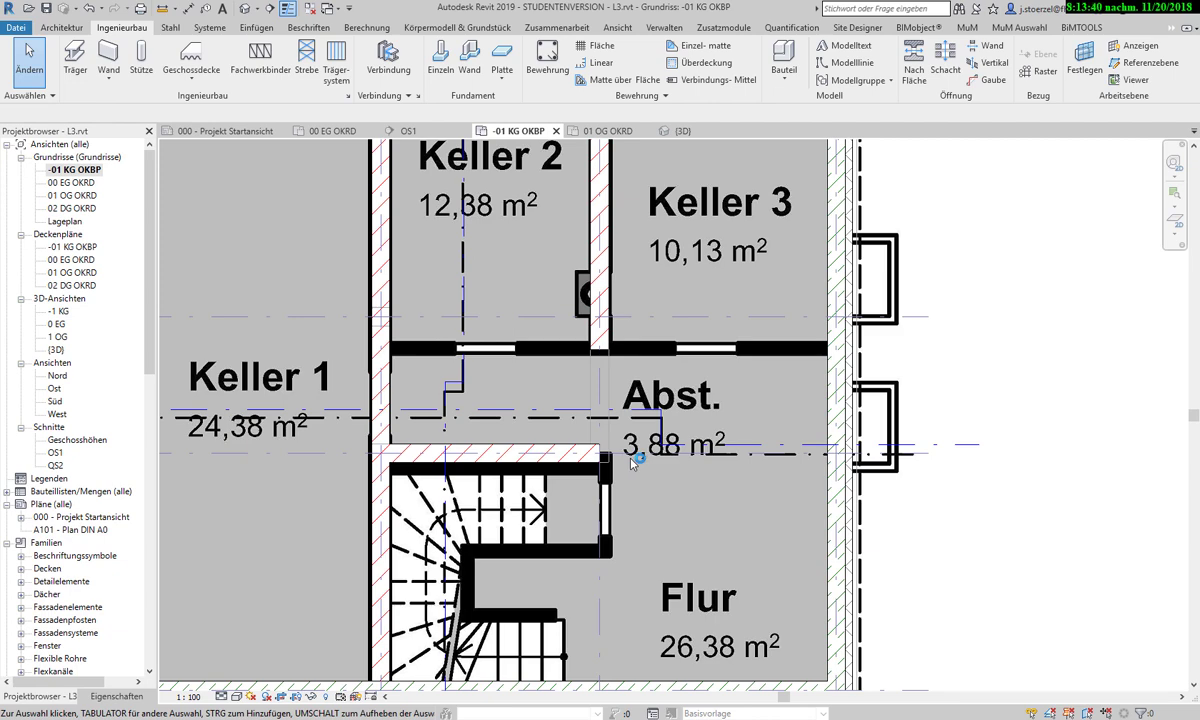
pyautogui.click(589, 467)
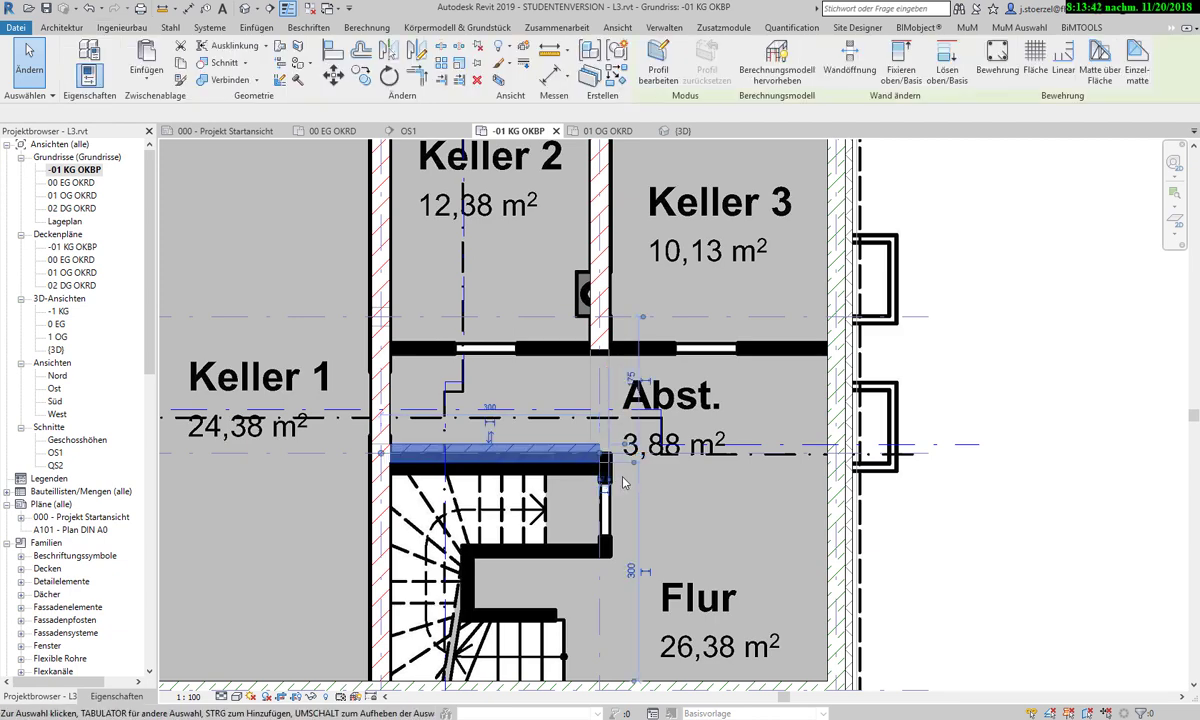
pyautogui.scroll(2, 595, 462)
pyautogui.scroll(2, 617, 462)
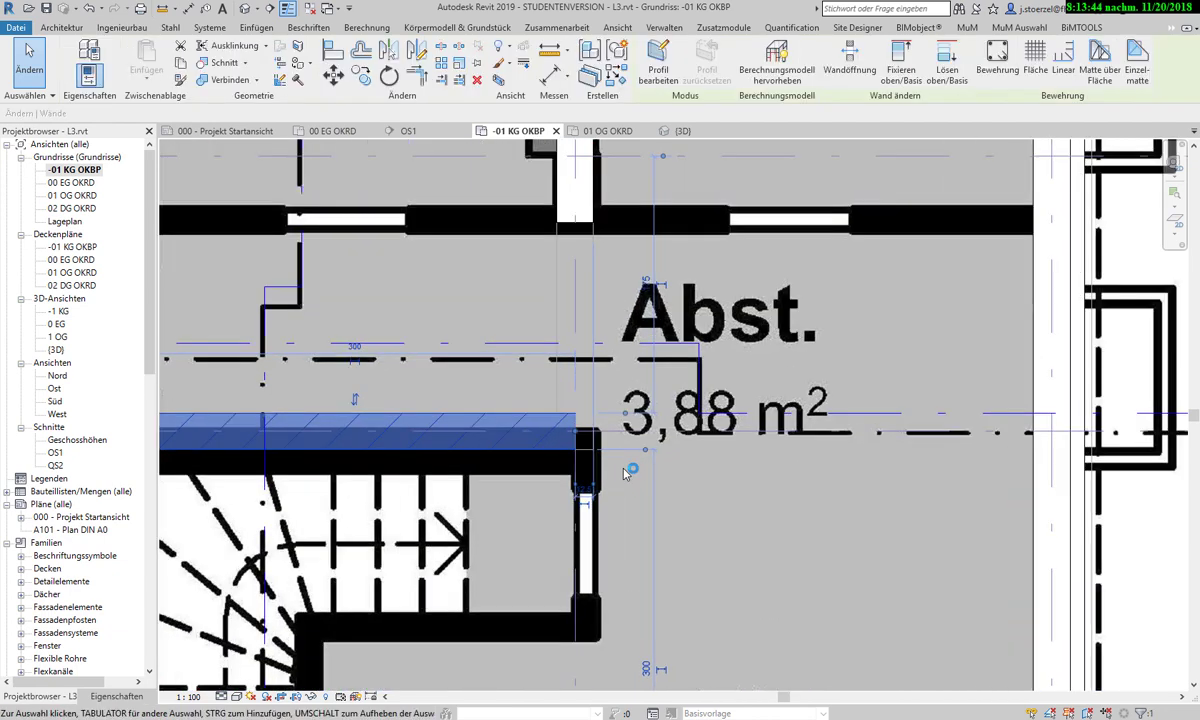
pyautogui.moveTo(573, 430); pyautogui.dragTo(607, 432)
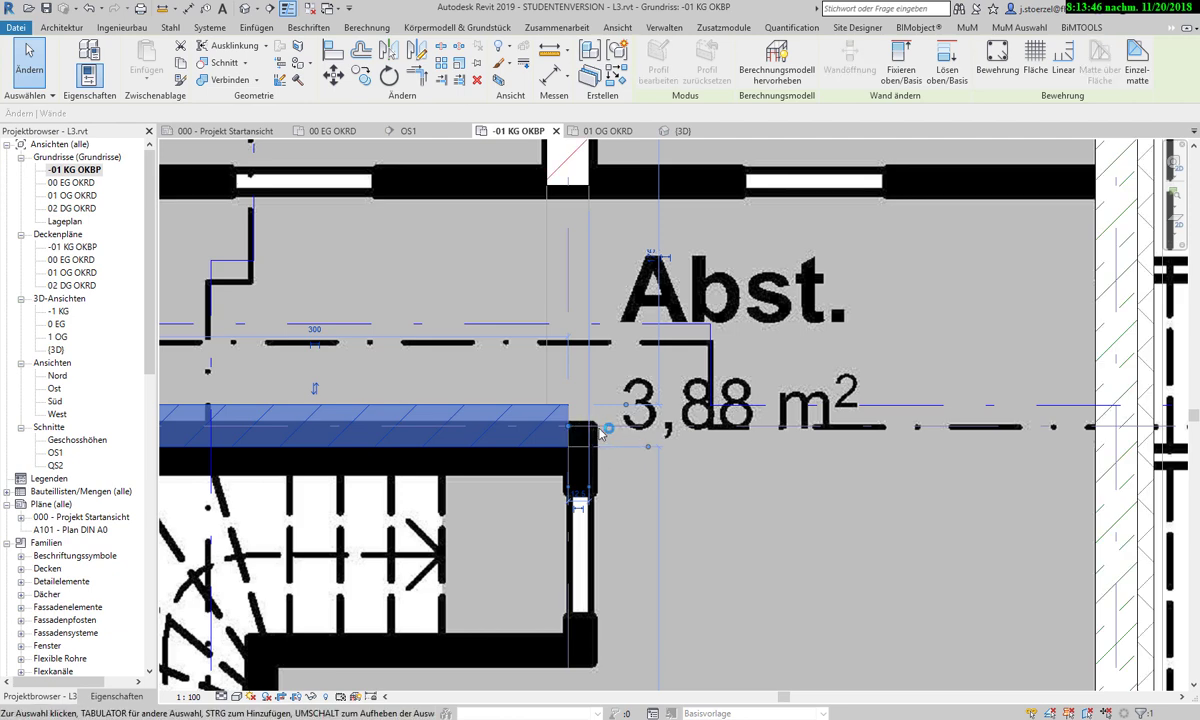
# Lengthen the stair wall until it meets the adjacent wall beside Abst.
pyautogui.scroll(-1, 594, 422)
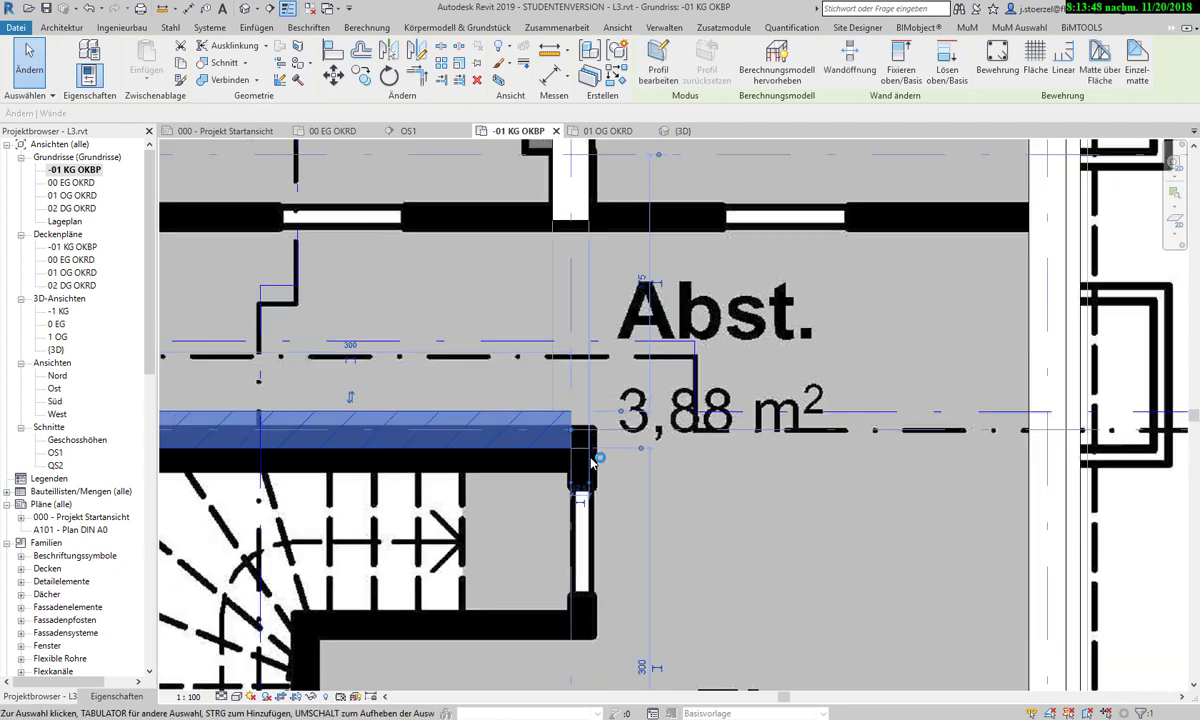
pyautogui.scroll(-3, 595, 430)
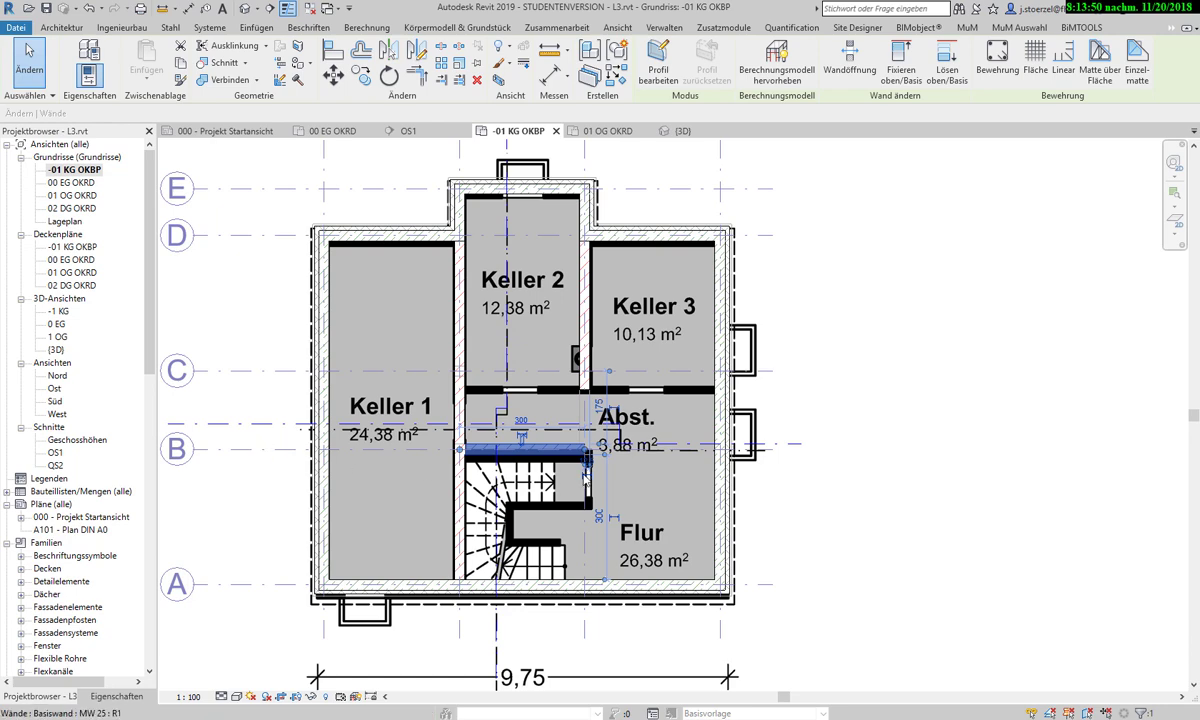
pyautogui.scroll(-2, 612, 395)
pyautogui.scroll(1, 605, 433)
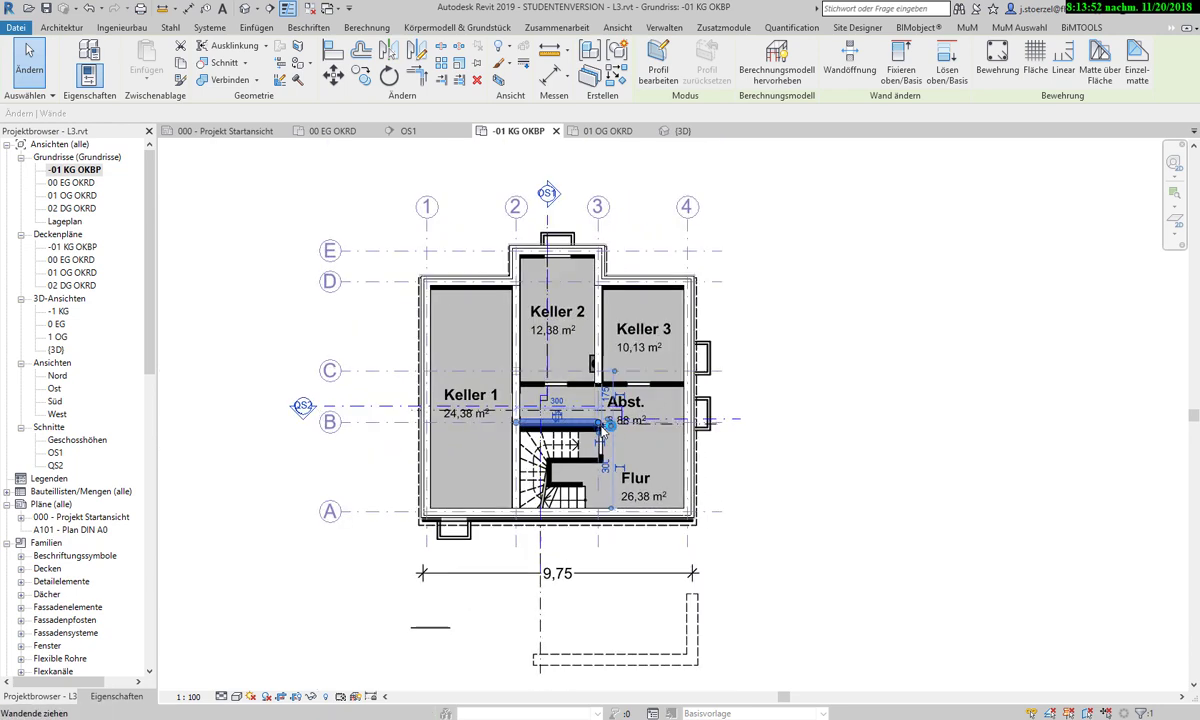
pyautogui.scroll(2, 605, 432)
pyautogui.scroll(2, 610, 430)
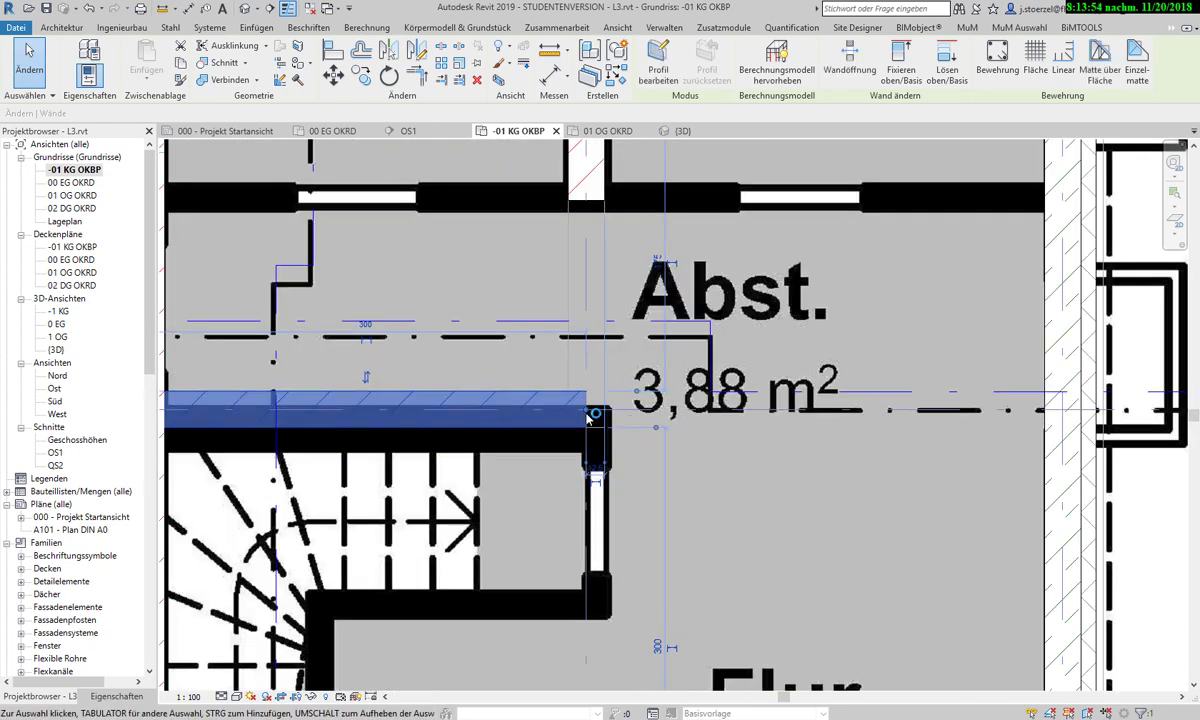
pyautogui.scroll(1, 618, 420)
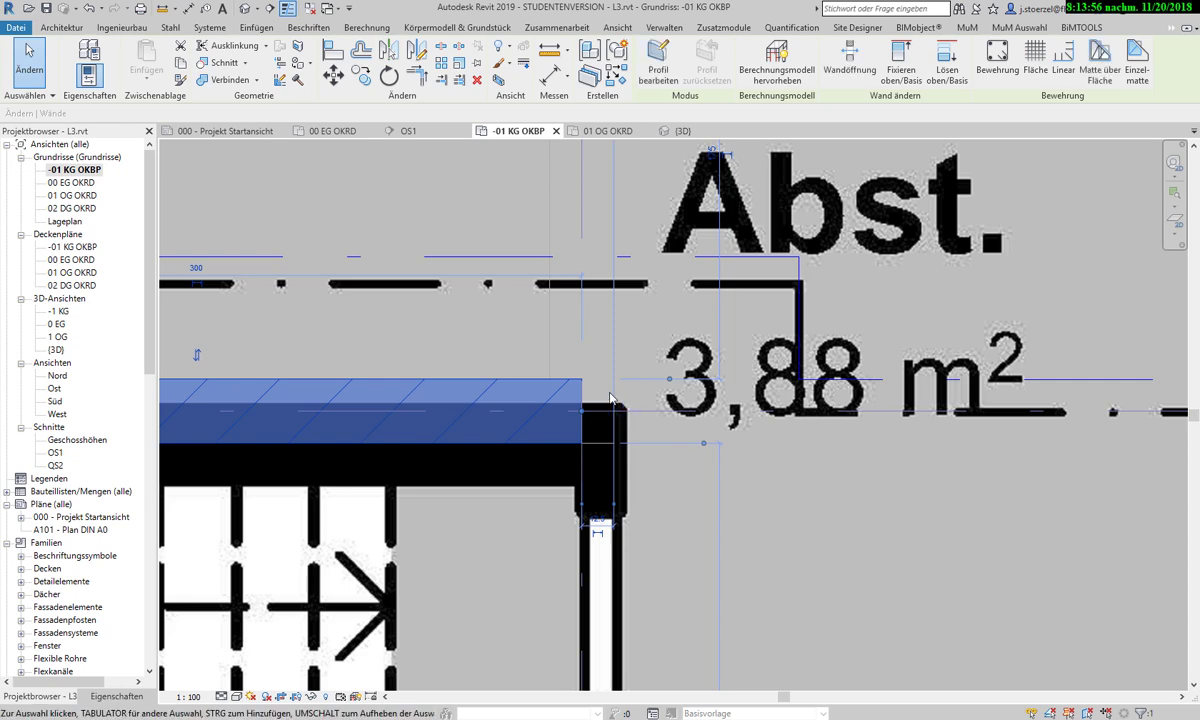
pyautogui.scroll(-1, 614, 408)
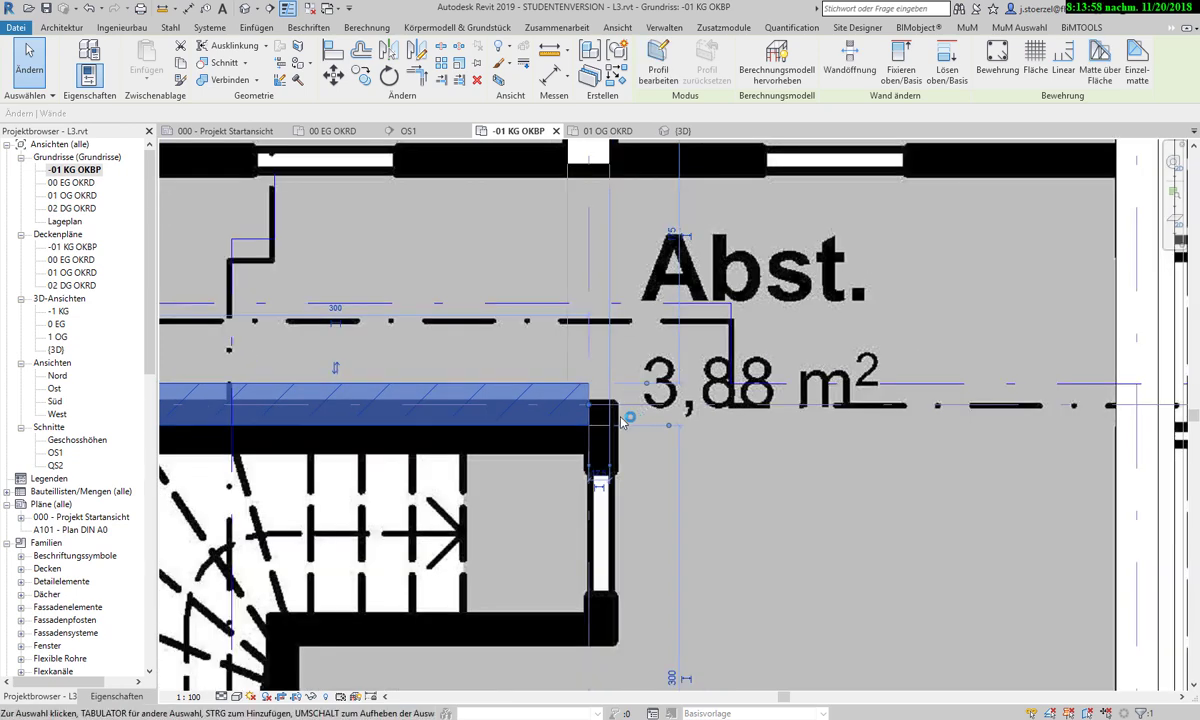
pyautogui.scroll(1, 614, 430)
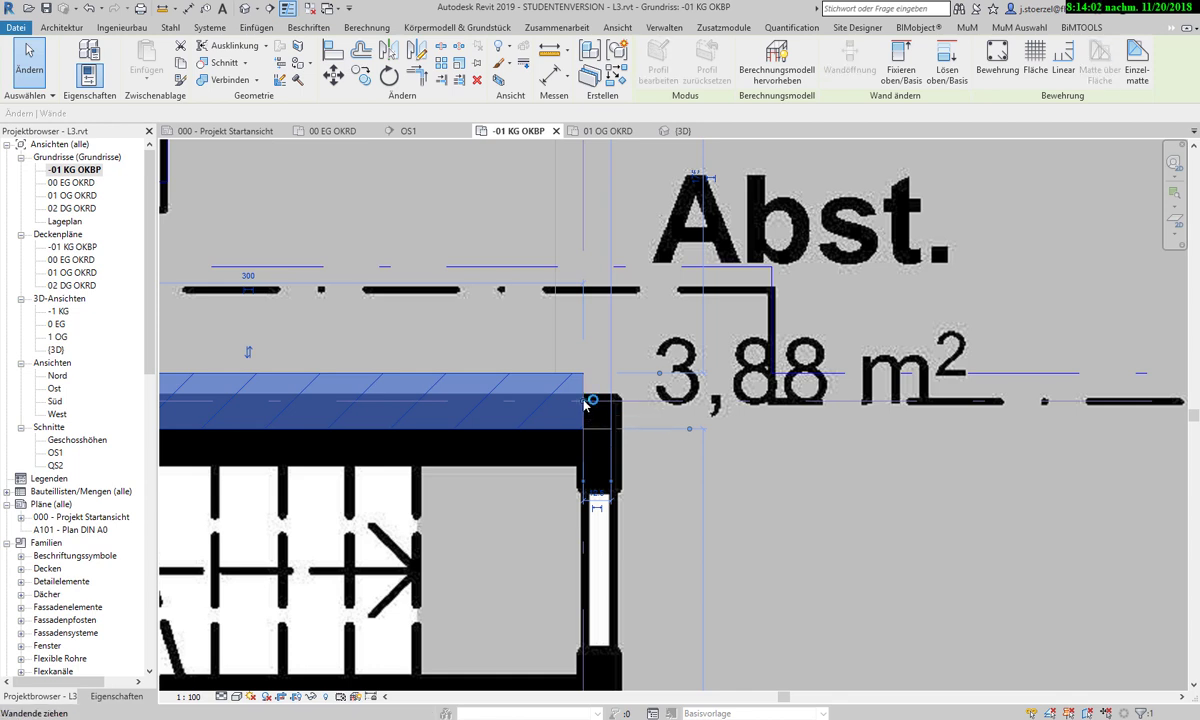
pyautogui.moveTo(610, 425)
pyautogui.mouseDown()
pyautogui.moveTo(622, 401)
pyautogui.moveTo(611, 401)
pyautogui.mouseUp()
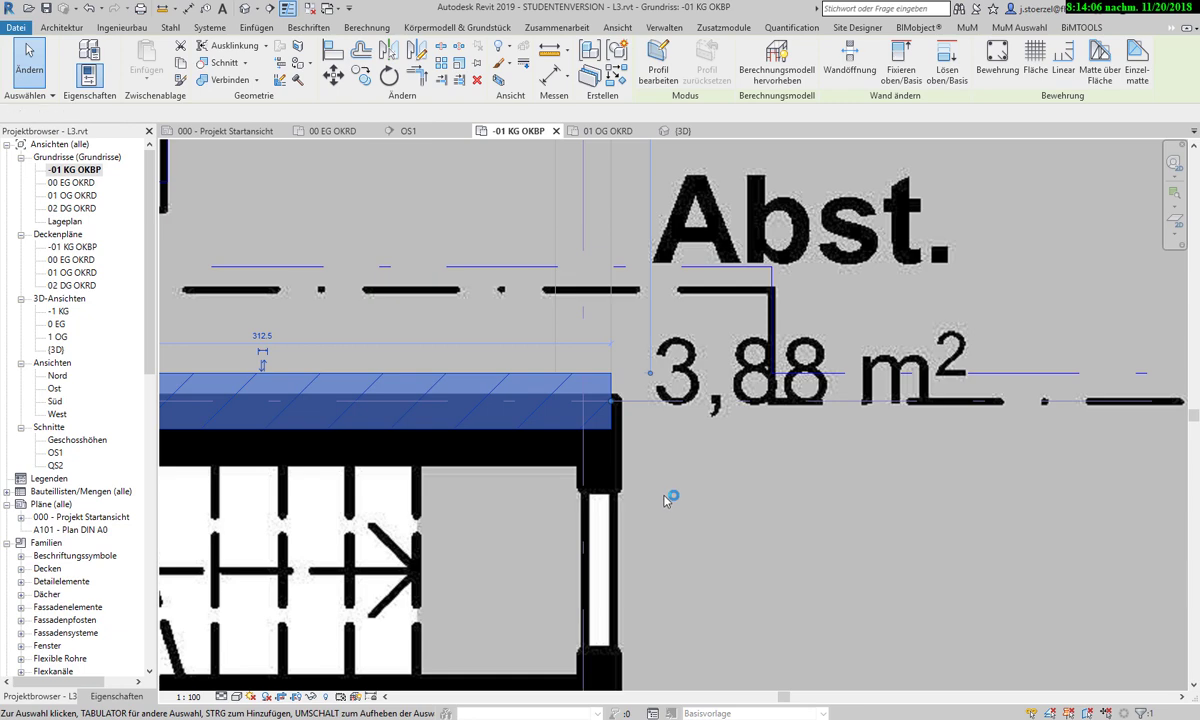
pyautogui.click(673, 507)
# Open the 02 DG OKRD floor plan.
pyautogui.scroll(-3, 660, 504)
pyautogui.scroll(-2, 648, 502)
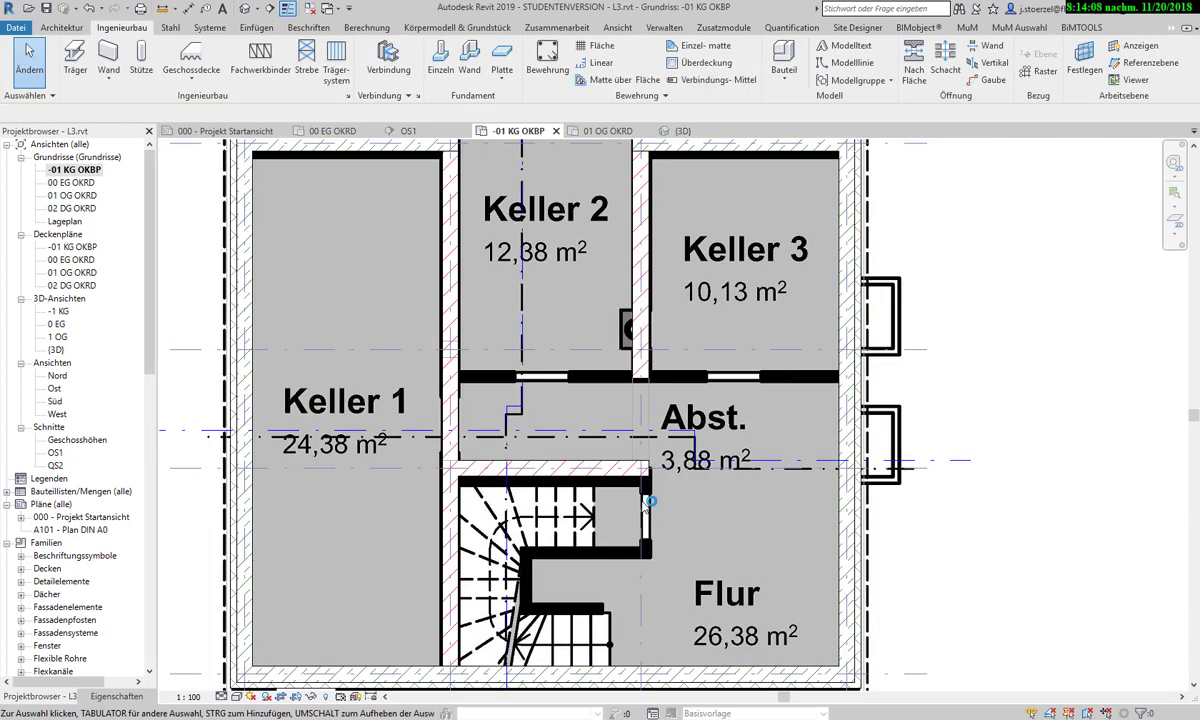
pyautogui.scroll(2, 443, 462)
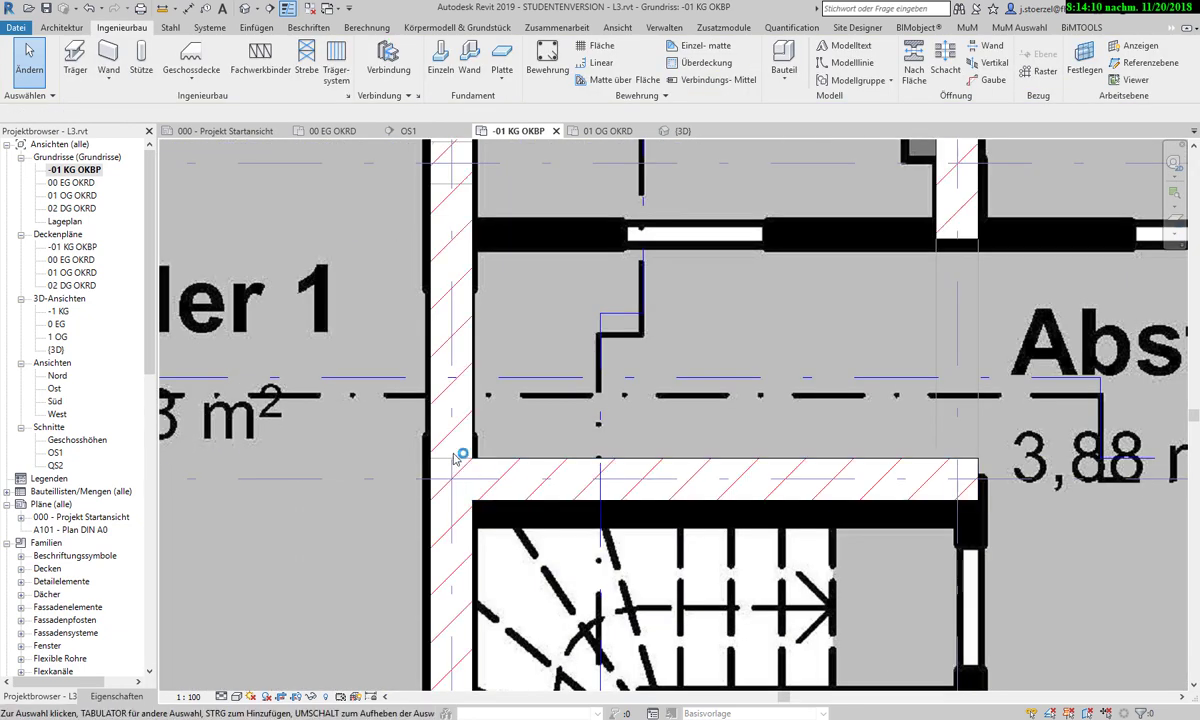
pyautogui.scroll(-1, 468, 476)
pyautogui.scroll(-2, 468, 476)
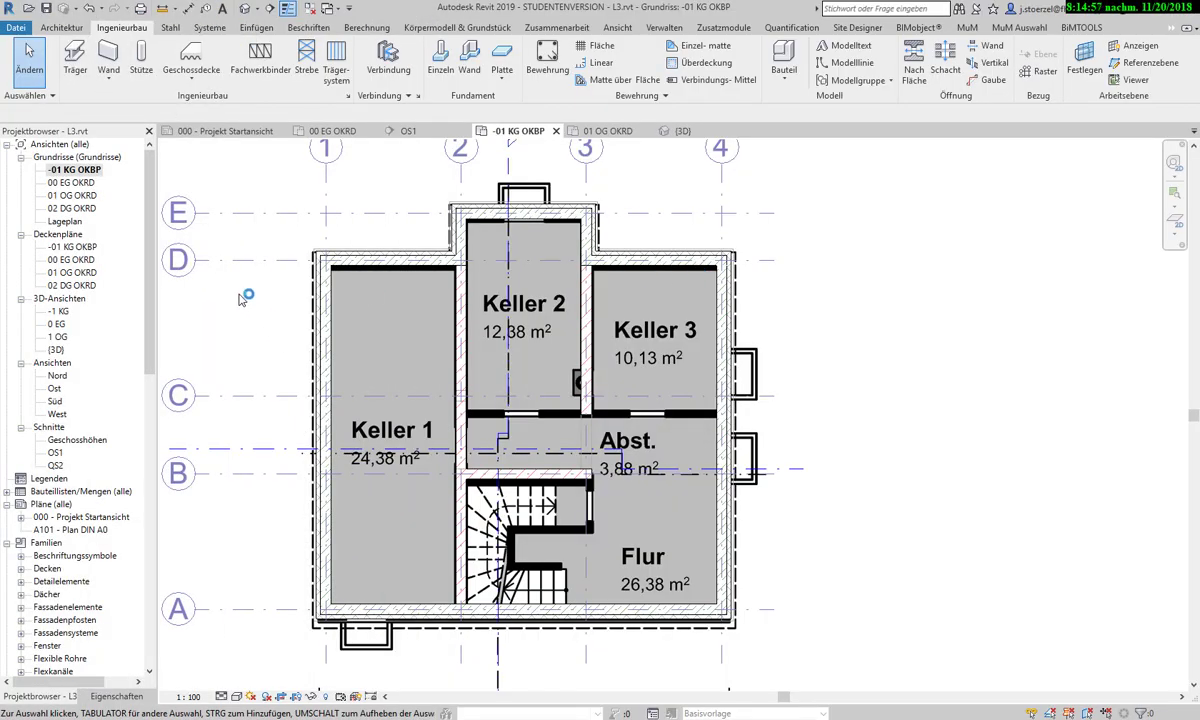
pyautogui.doubleClick(86, 207)
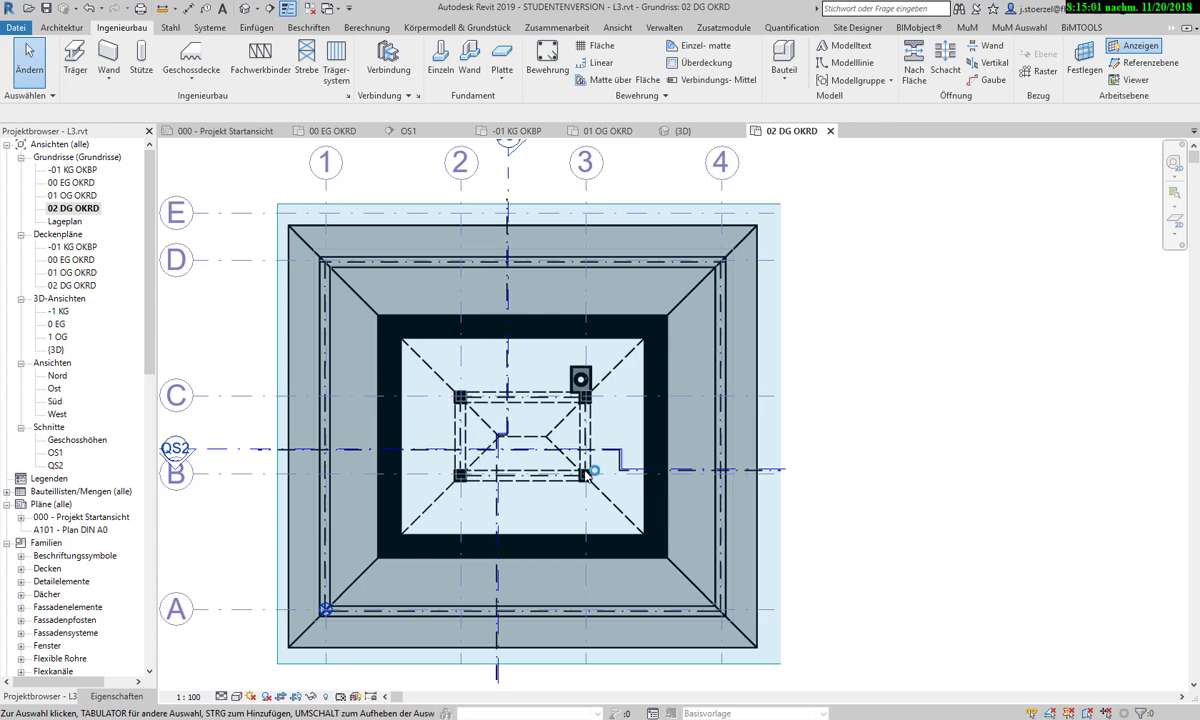
# Zoom over the columns in 02 DG OKRD, then open and pan the 01 OG OKRD plan.
pyautogui.scroll(2, 596, 461)
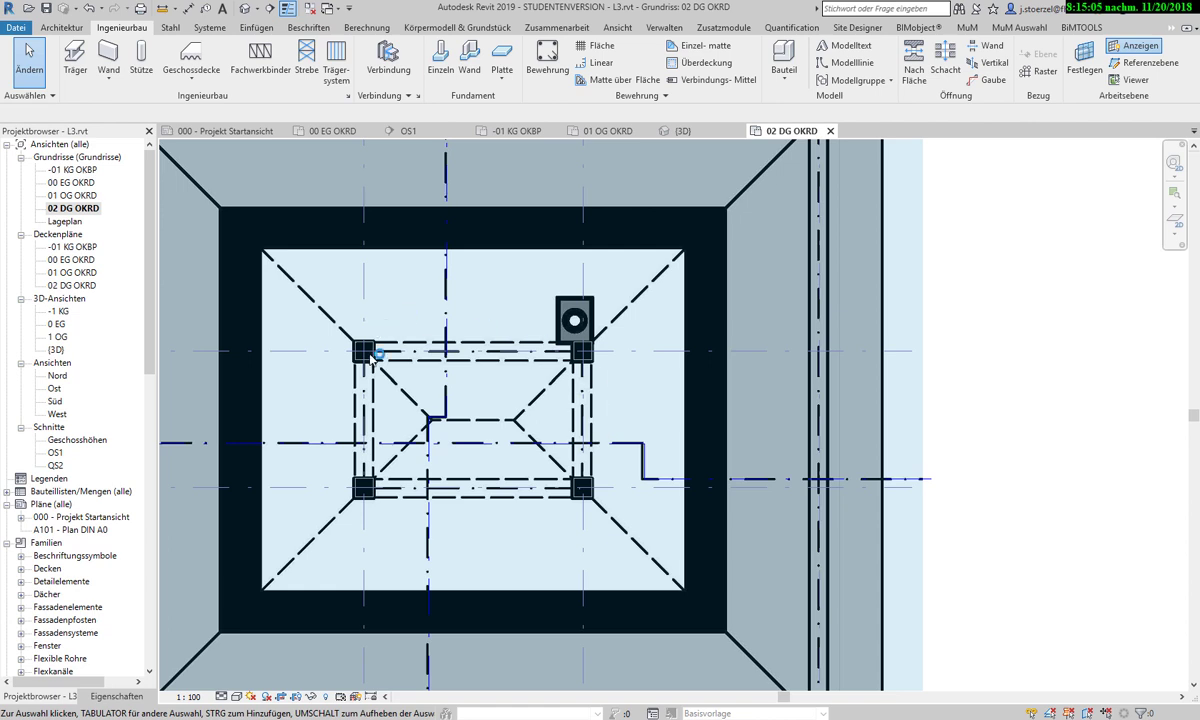
pyautogui.scroll(-2, 522, 456)
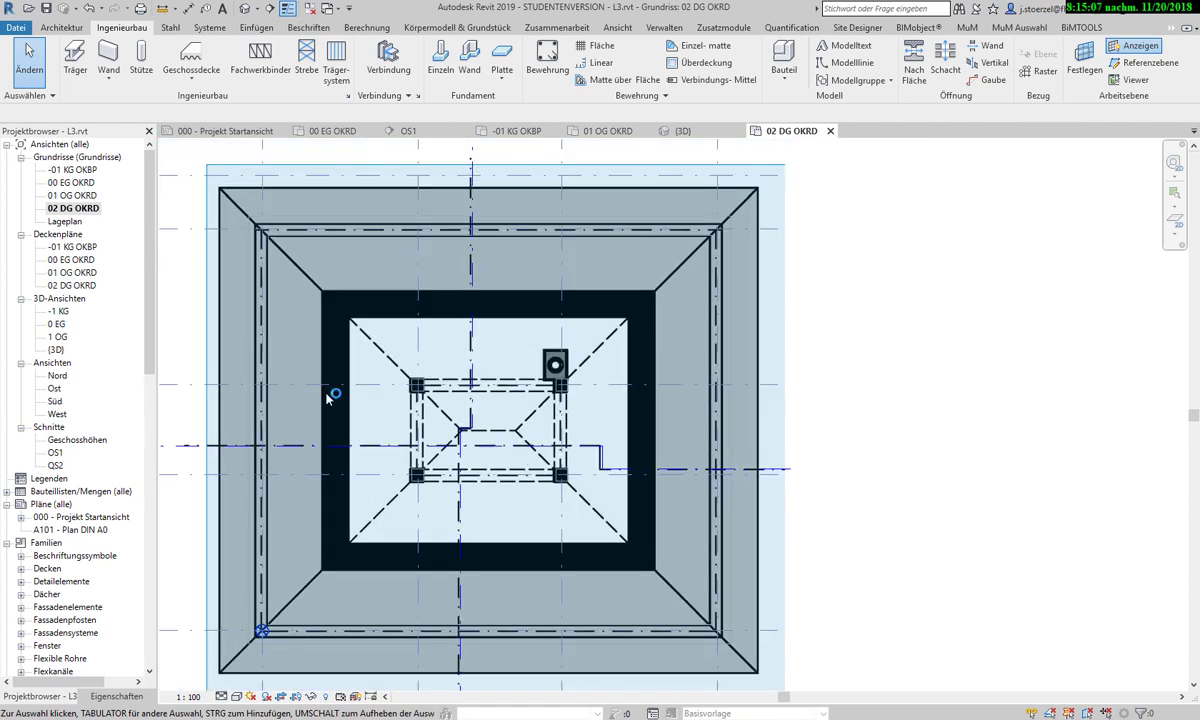
pyautogui.doubleClick(80, 196)
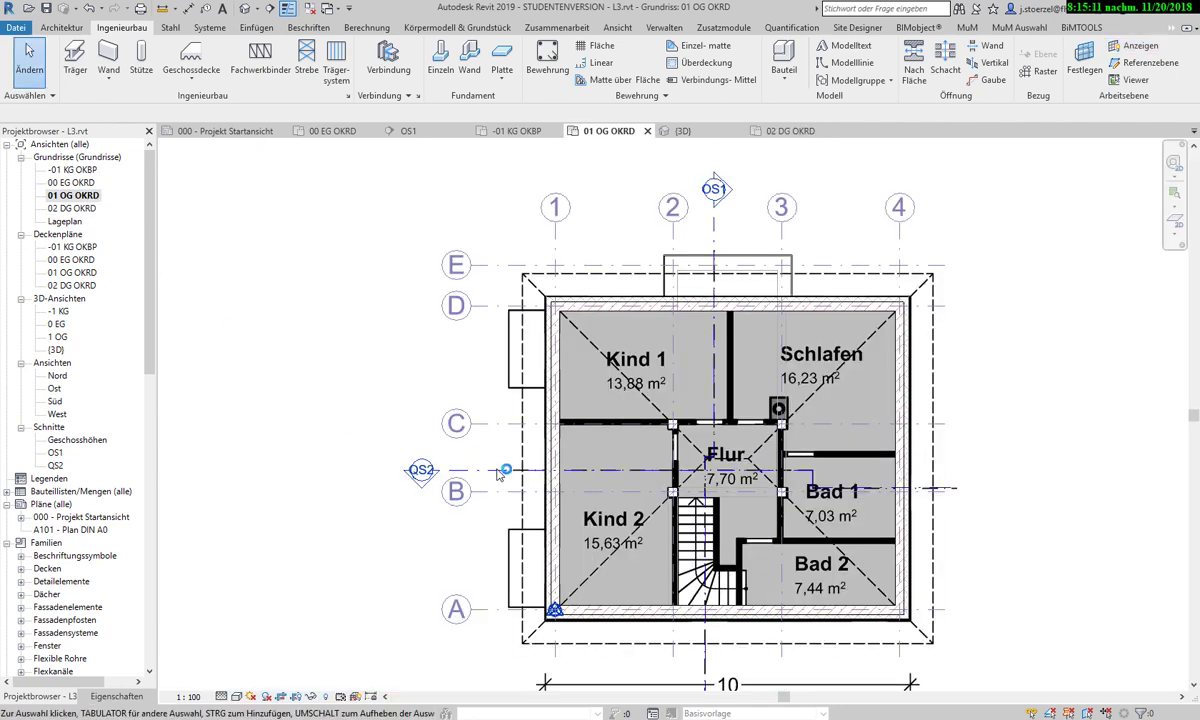
pyautogui.moveTo(975, 490); pyautogui.dragTo(836, 482, button='middle')
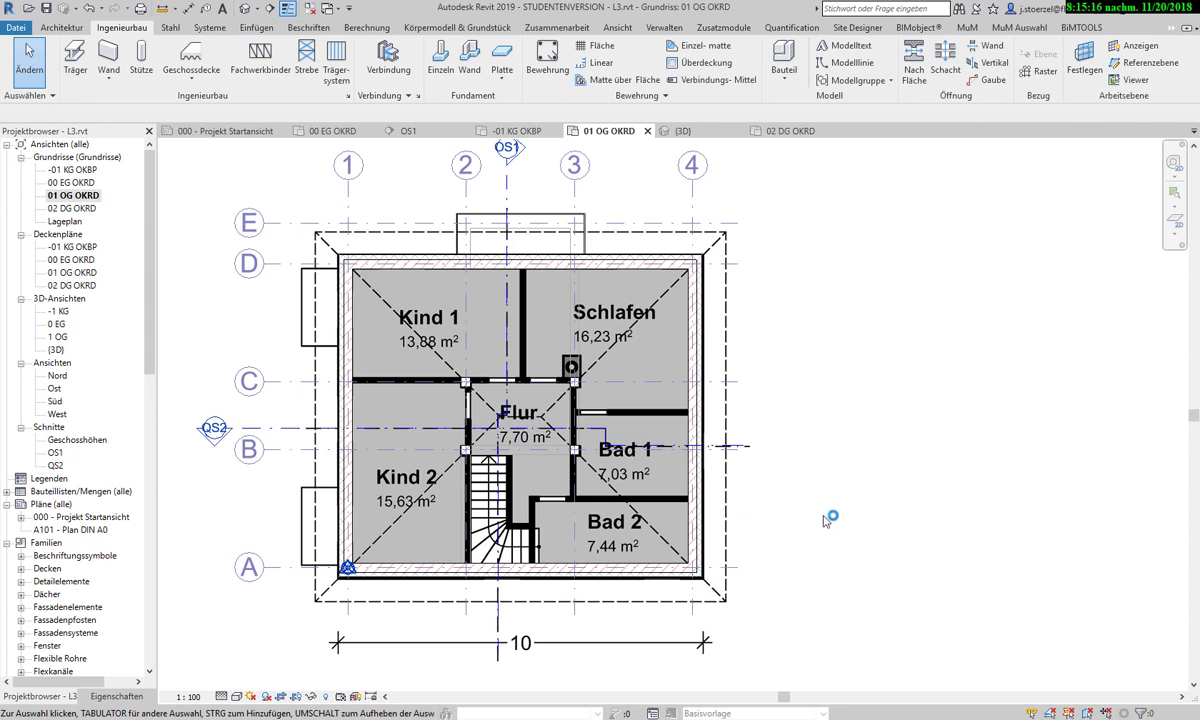
# Window-select walls and columns, then filter the selection down to the four Tragwerksstützen.
pyautogui.click(695, 420)
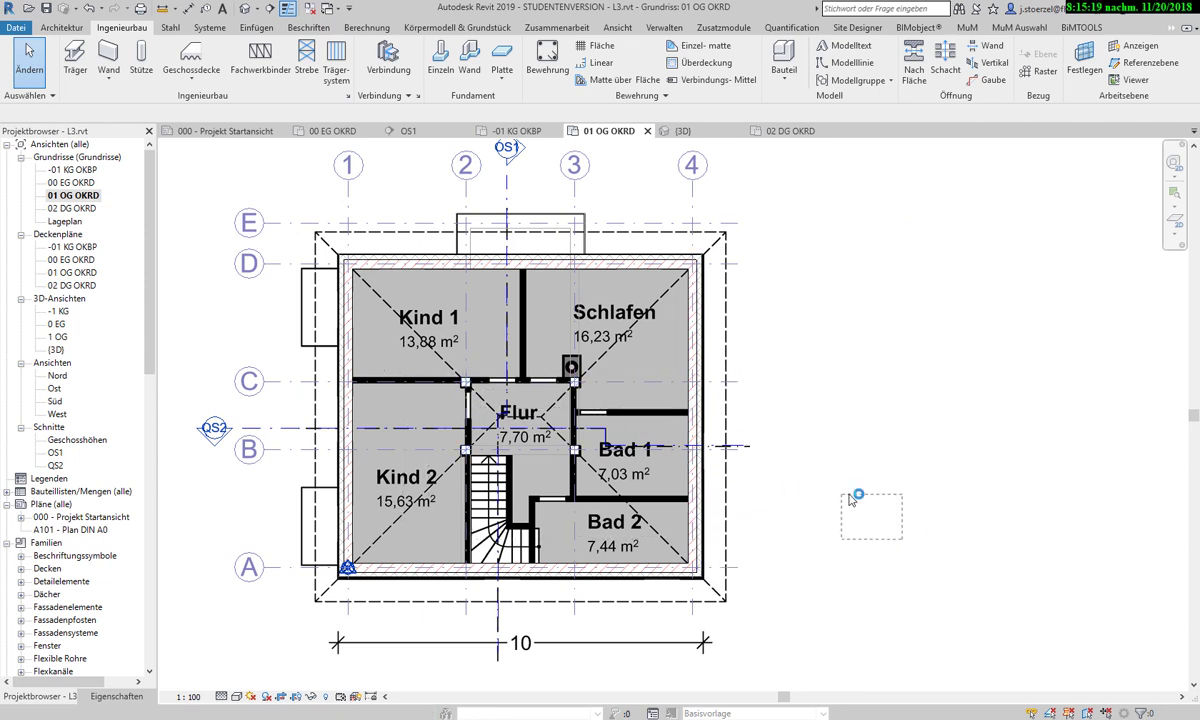
pyautogui.keyDown('ctrl'); pyautogui.click(344, 420); pyautogui.keyUp('ctrl')
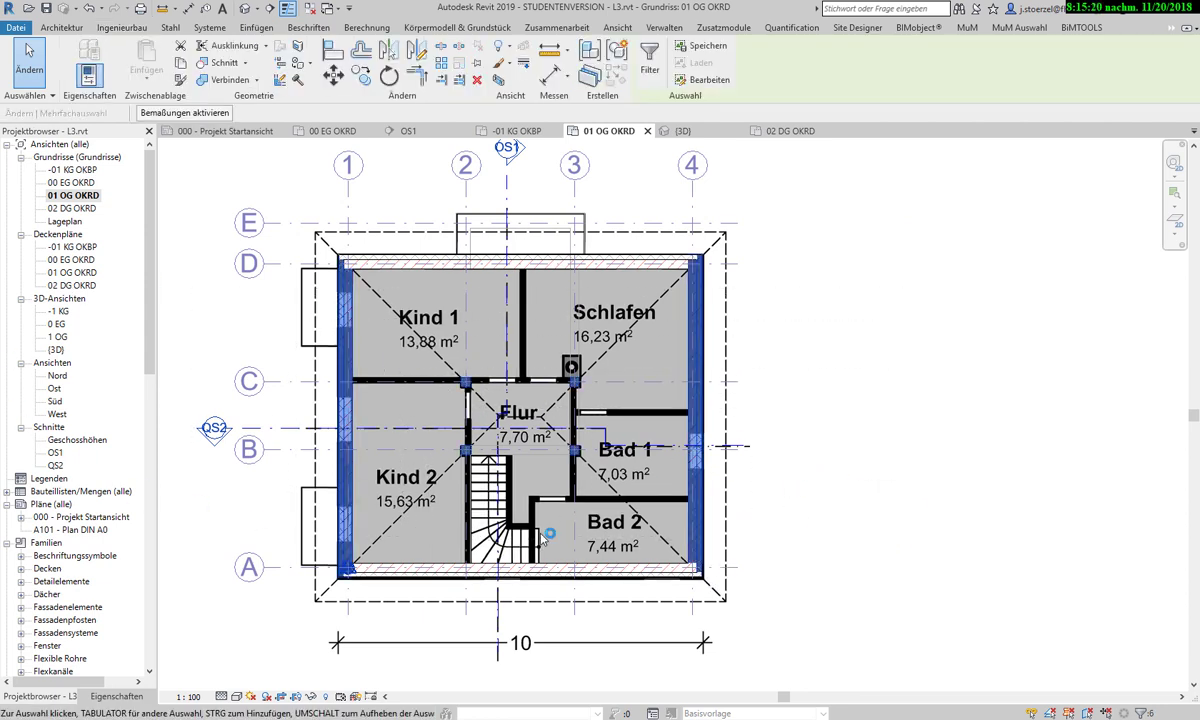
pyautogui.click(651, 55)
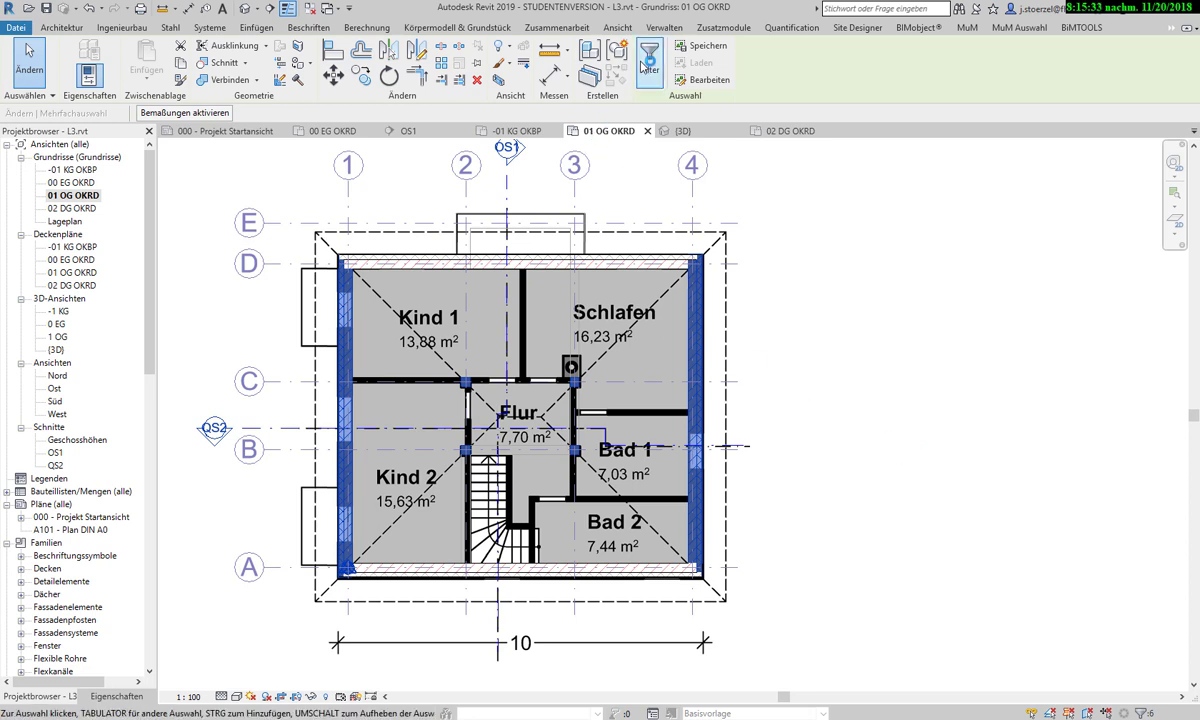
pyautogui.click(473, 286)
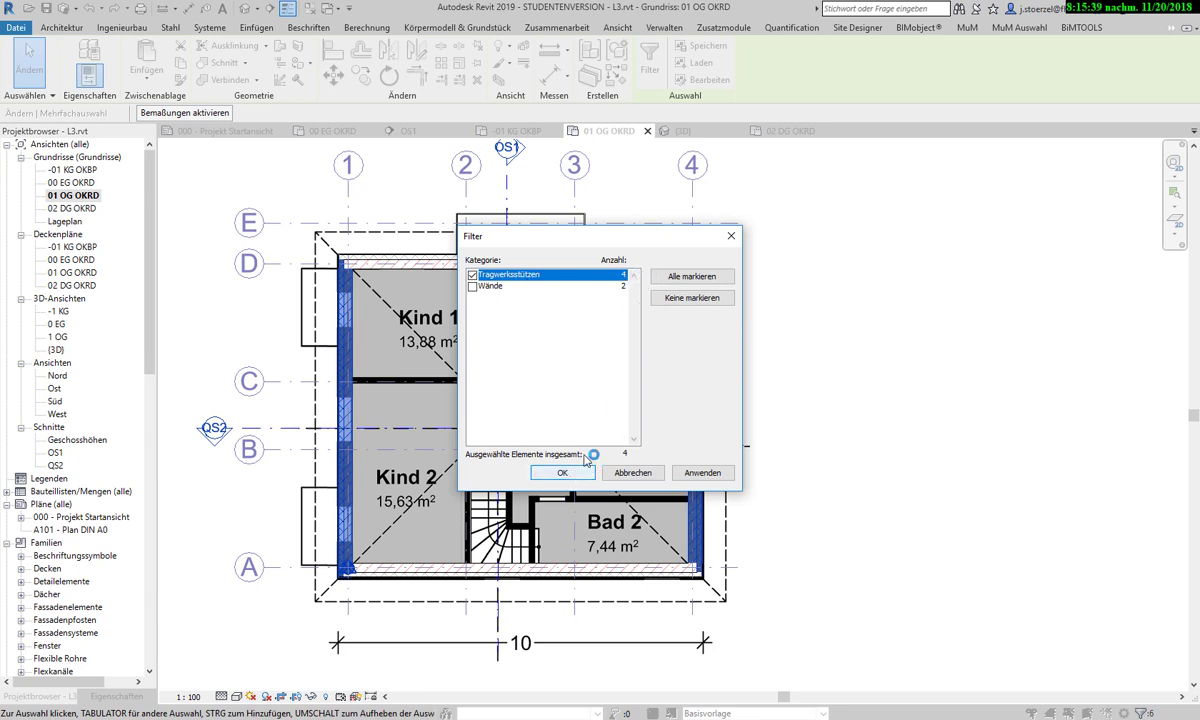
pyautogui.click(545, 473)
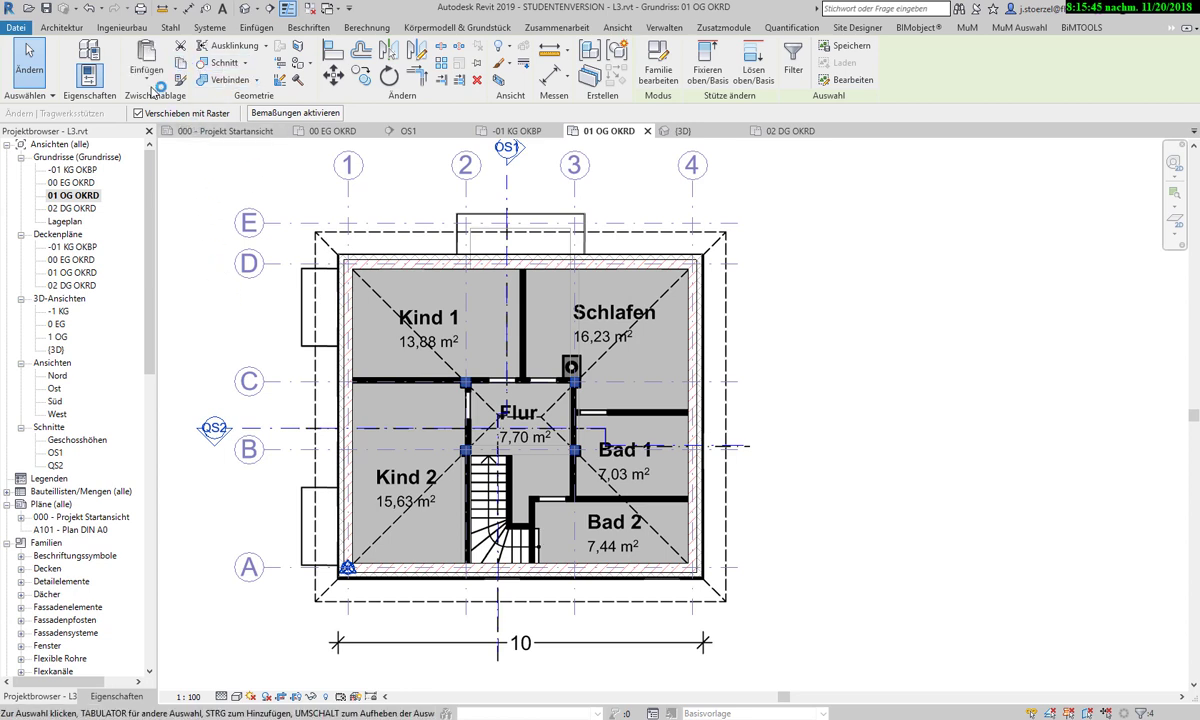
# Paste the columns aligned to the selected level 02 DG OKRD.
pyautogui.click(151, 84)
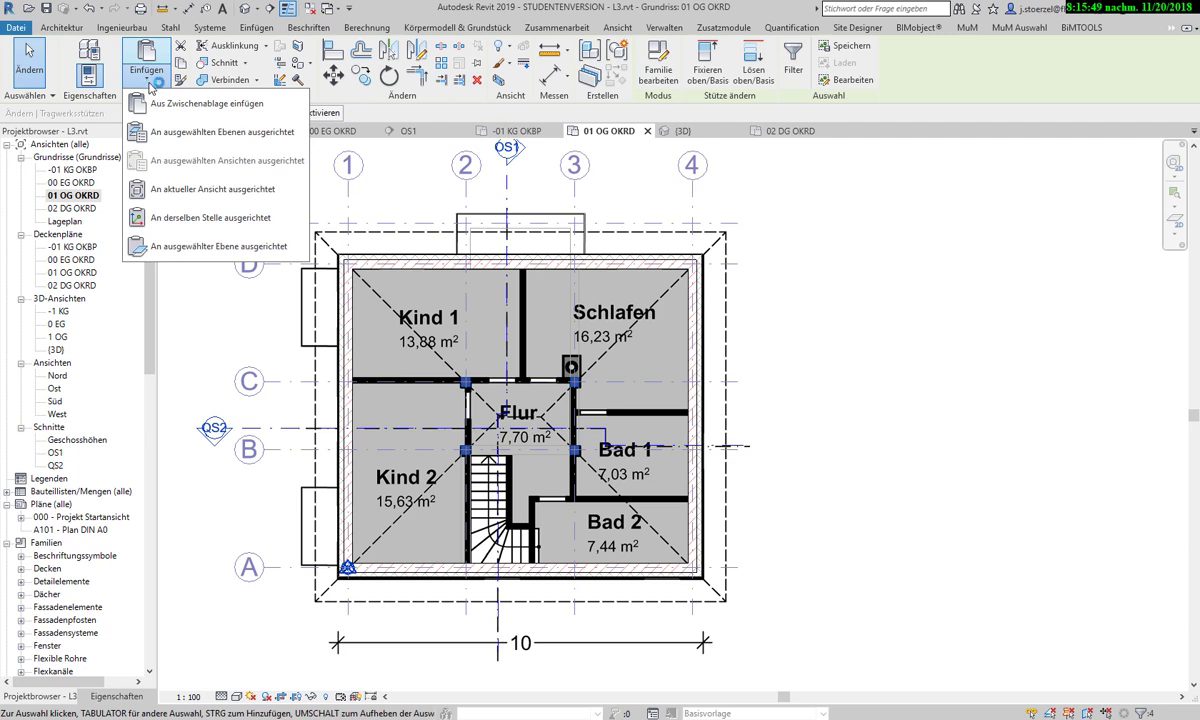
pyautogui.click(160, 131)
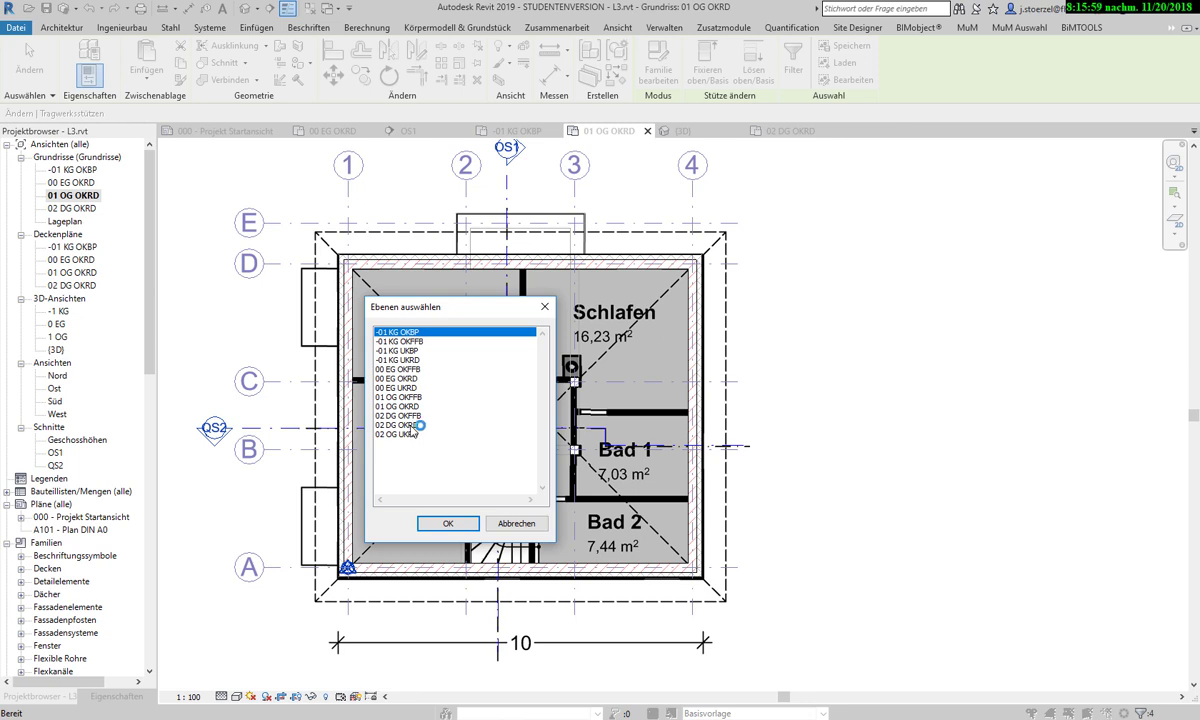
pyautogui.click(412, 425)
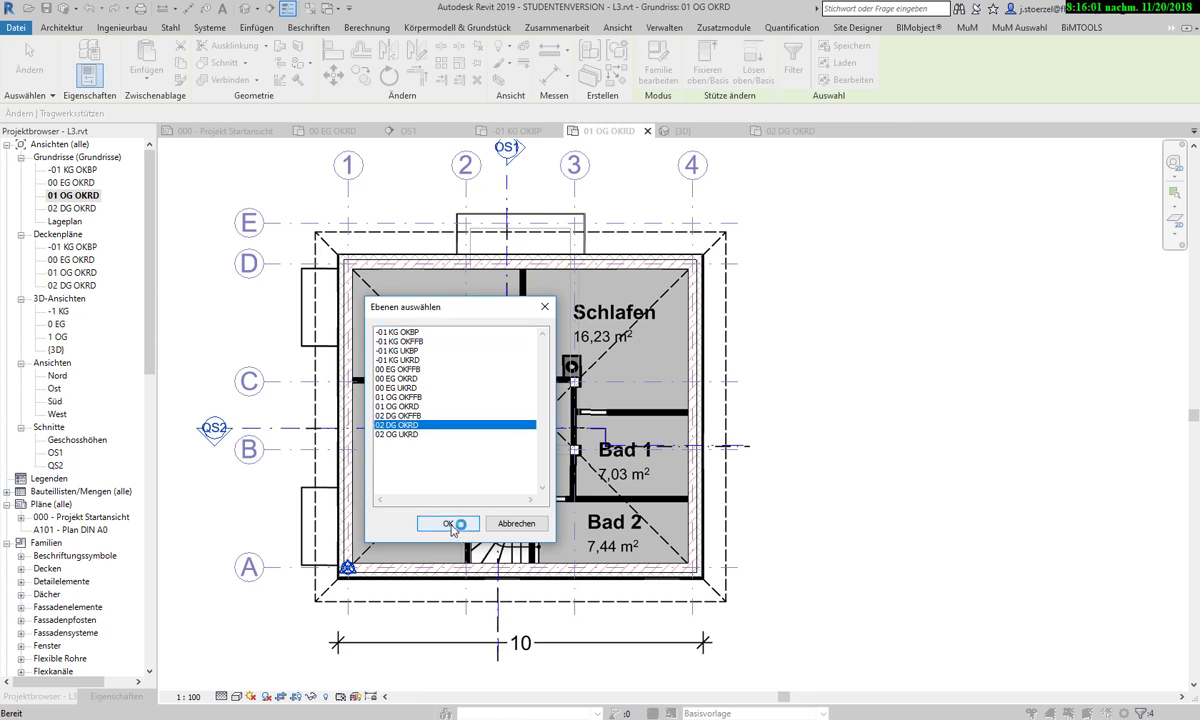
pyautogui.click(452, 525)
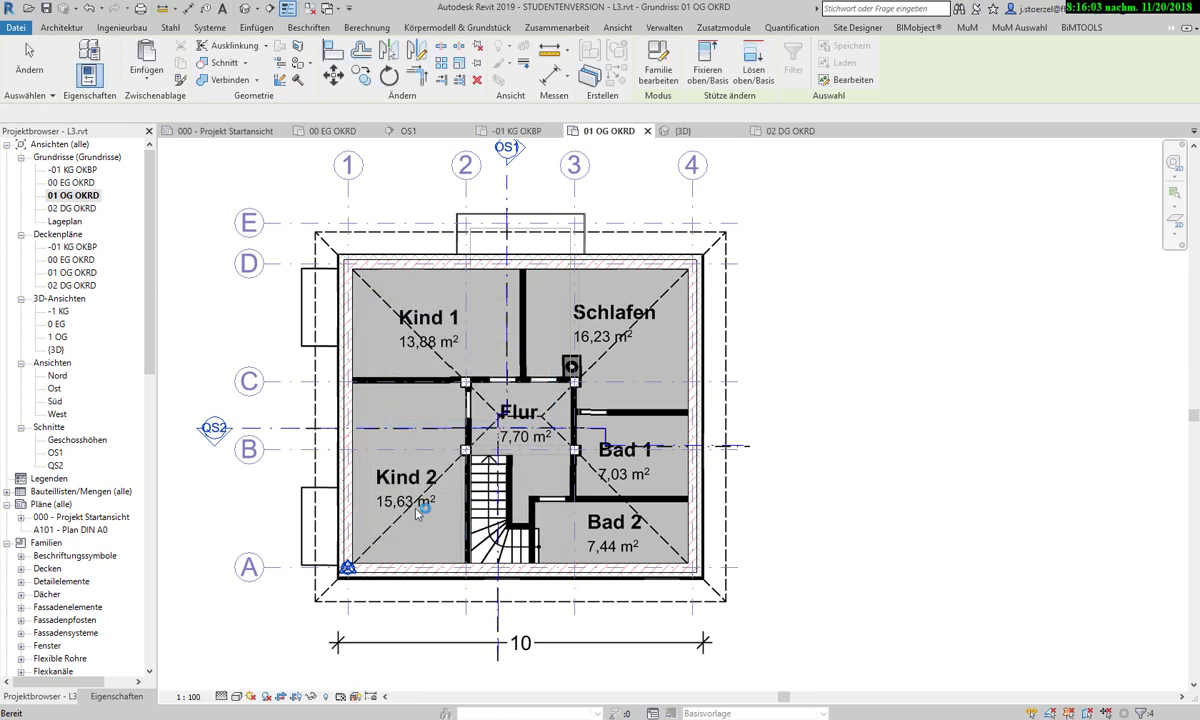
# Turn the 3D view to the LINKS side and raise the section box top above the copied columns.
pyautogui.click(246, 9)
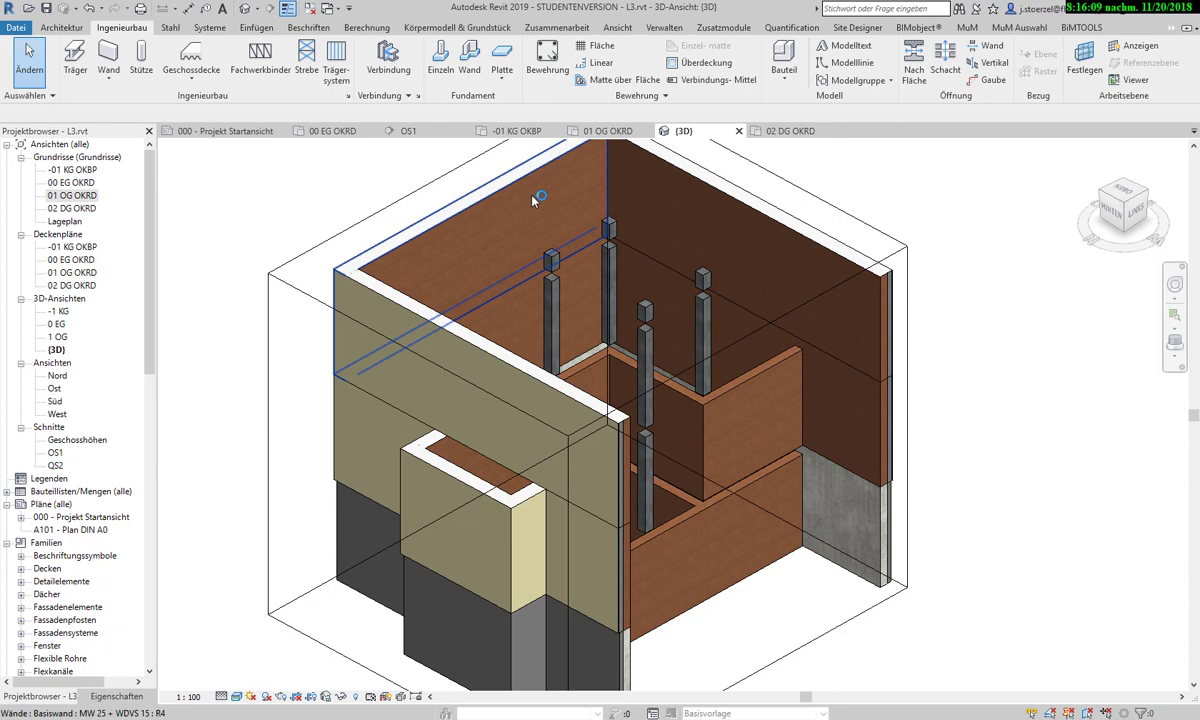
pyautogui.click(1135, 212)
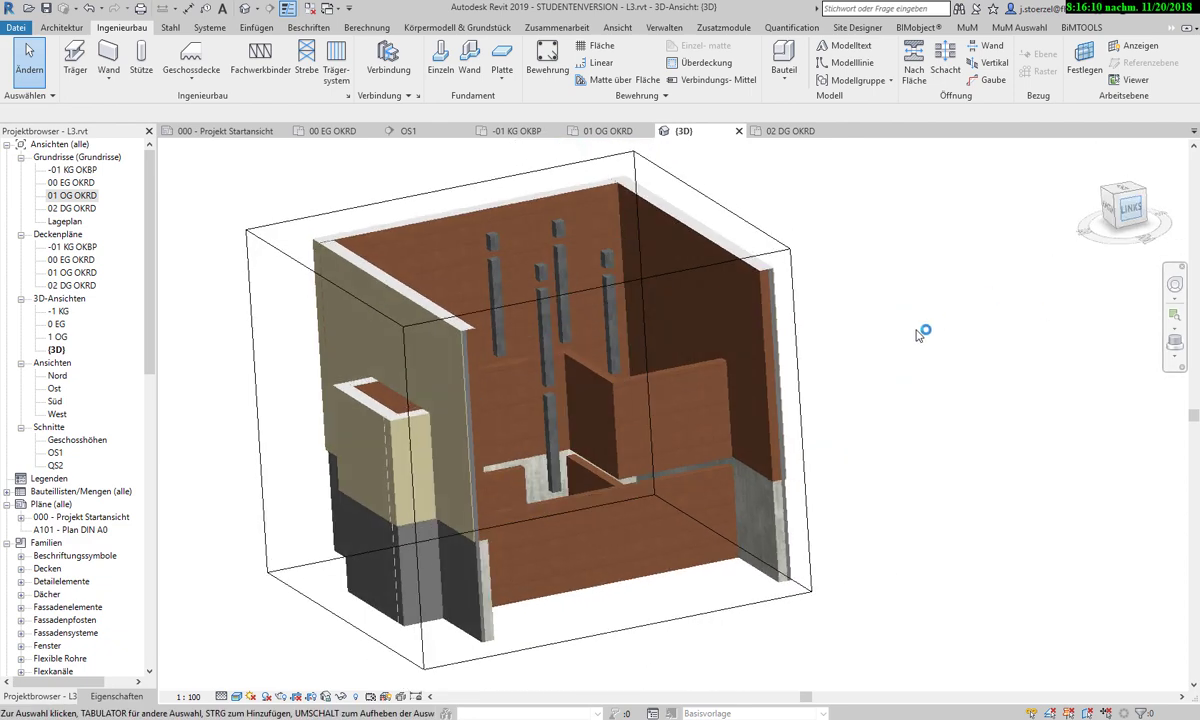
pyautogui.click(590, 263)
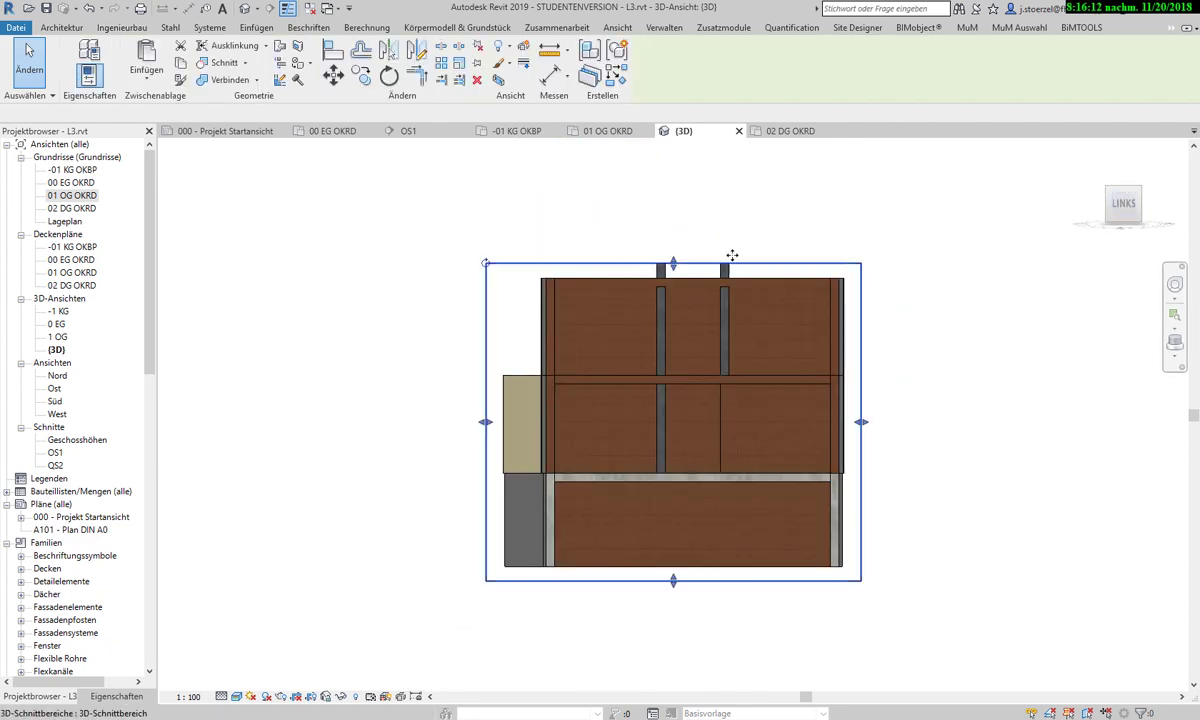
pyautogui.moveTo(673, 264); pyautogui.dragTo(675, 188)
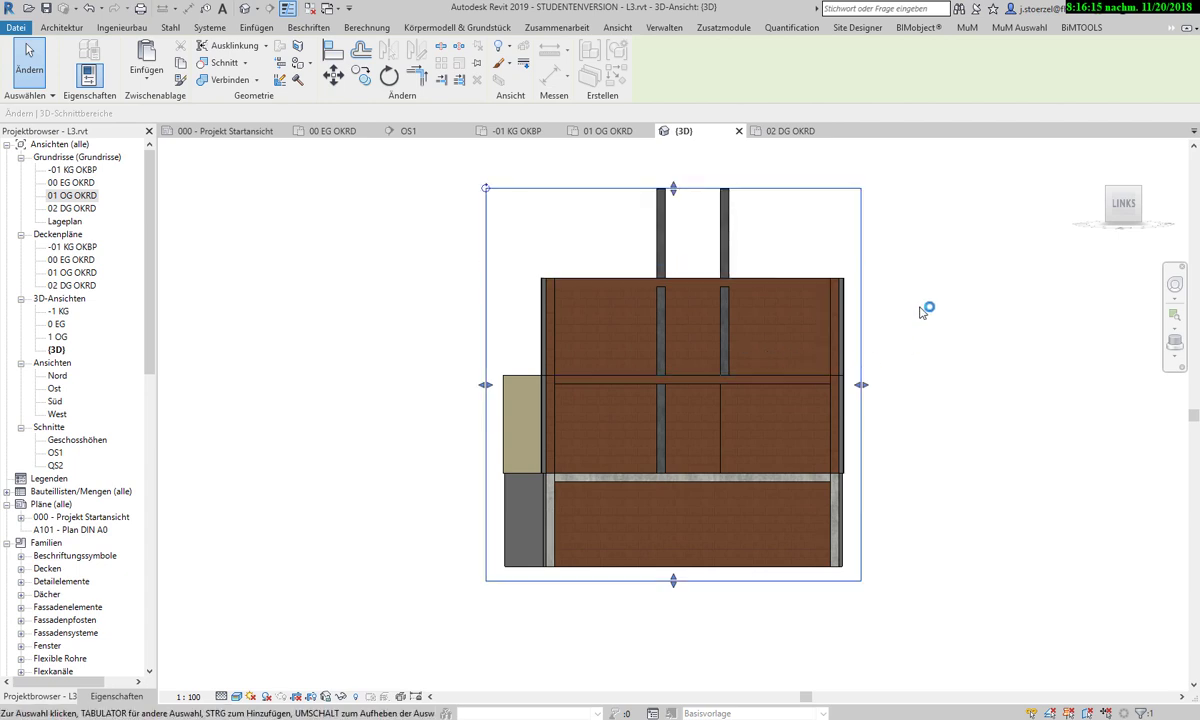
pyautogui.moveTo(927, 311); pyautogui.dragTo(872, 475, button='middle')
pyautogui.moveTo(616, 346); pyautogui.dragTo(613, 271)
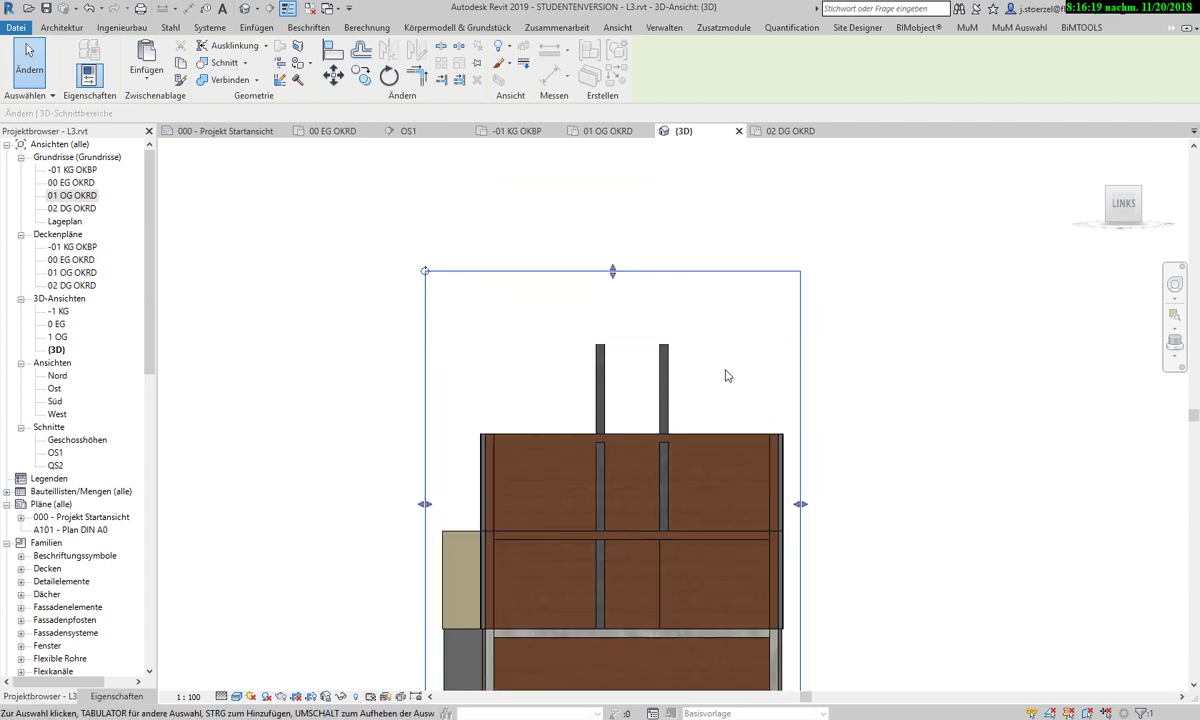
pyautogui.press('Escape')
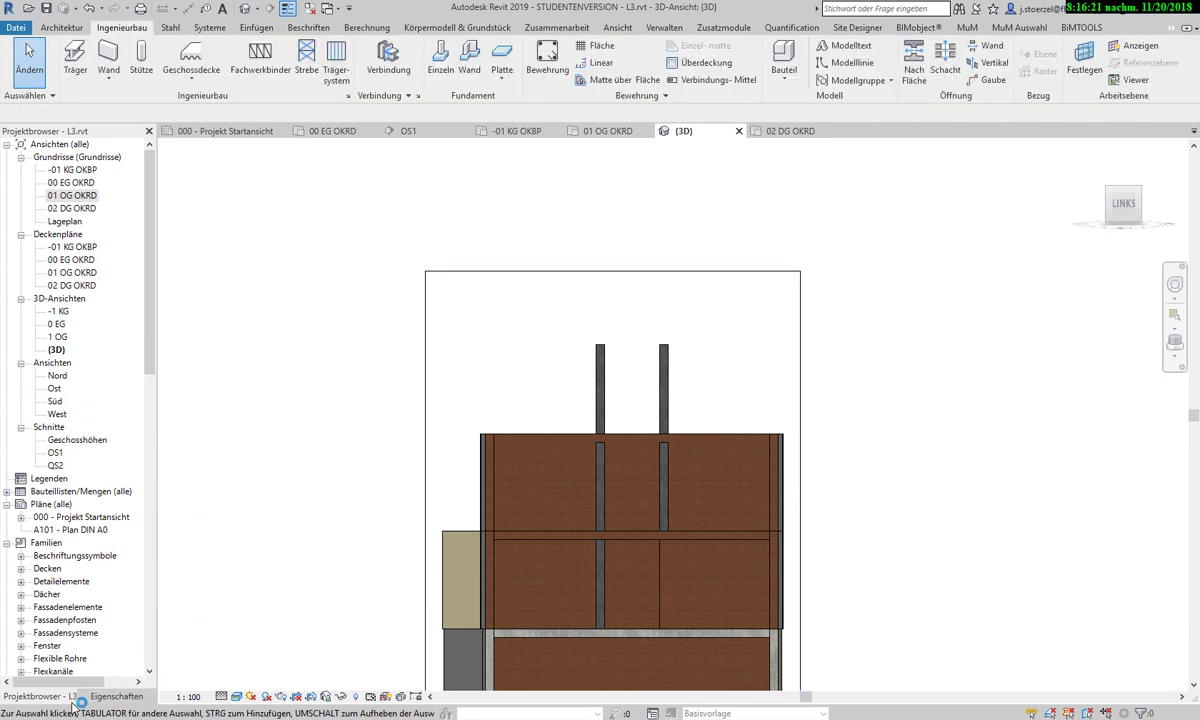
pyautogui.click(90, 697)
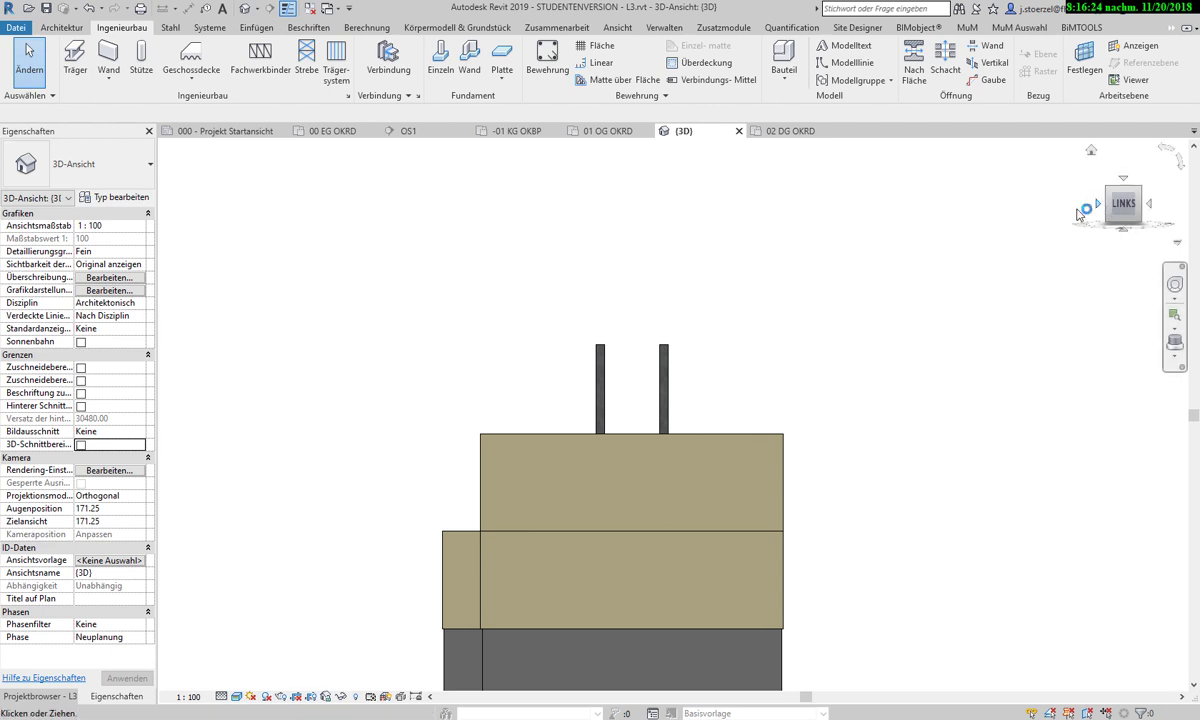
# Select the two columns protruding above the building and open the 25 x 25 column type properties.
pyautogui.moveTo(792, 369); pyautogui.dragTo(540, 327)
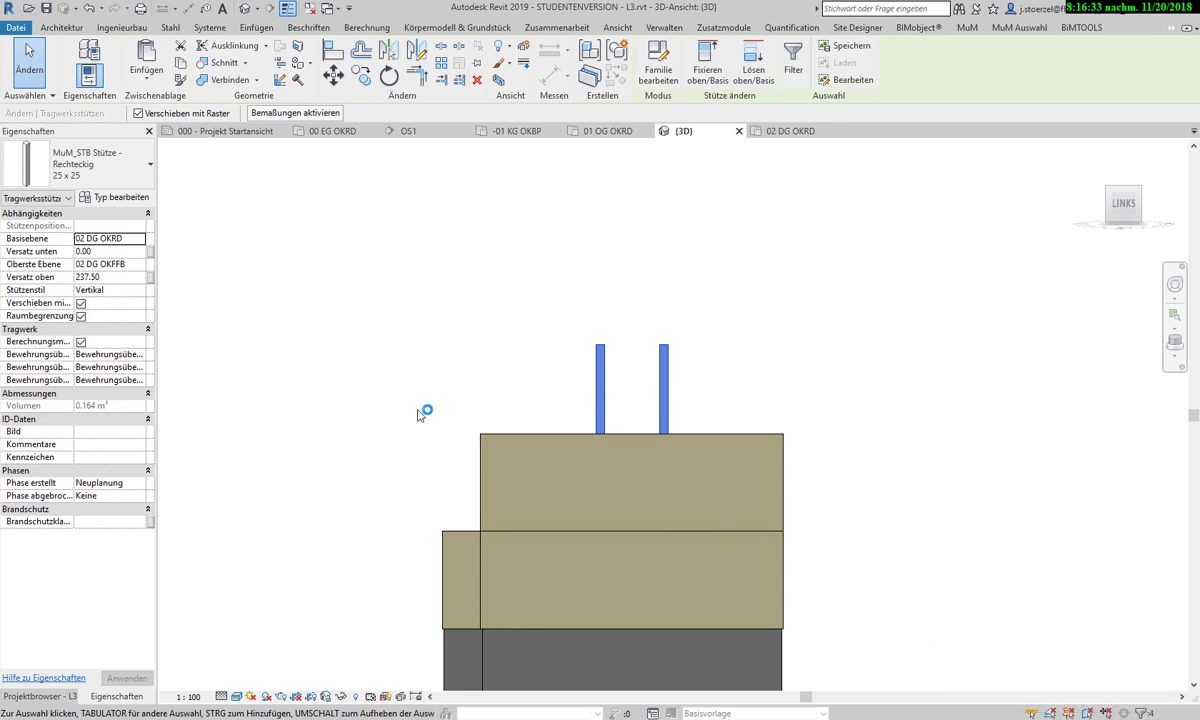
pyautogui.click(127, 162)
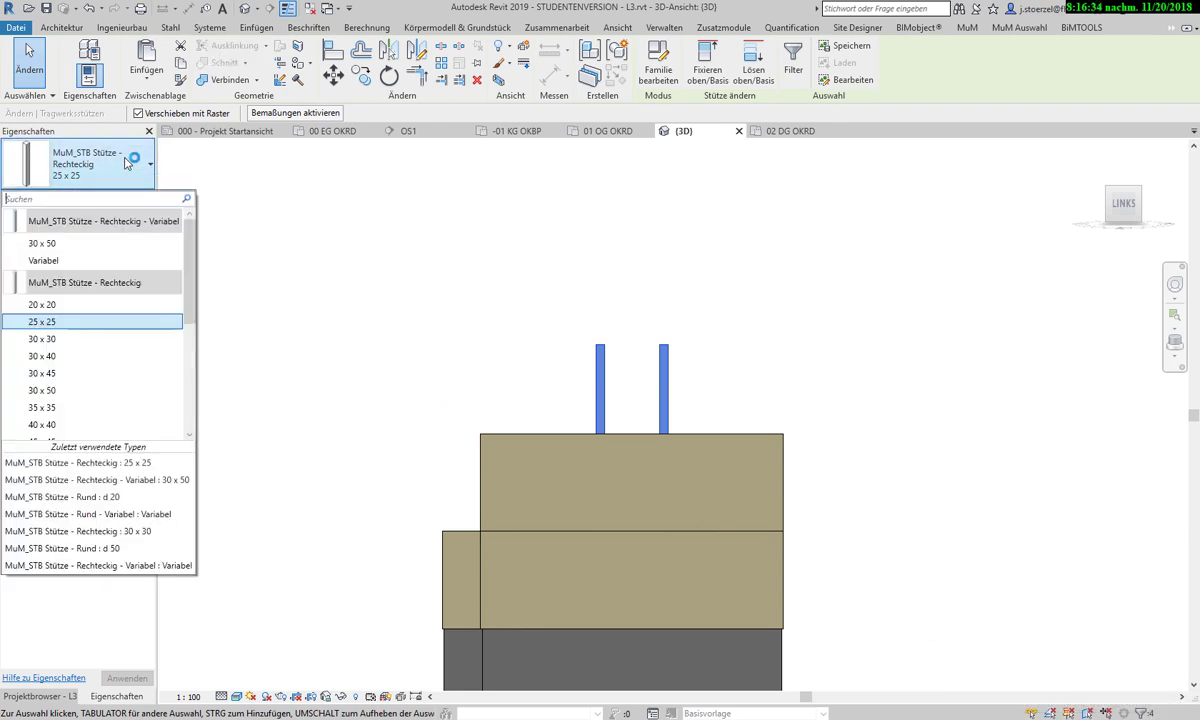
pyautogui.moveTo(194, 276)
pyautogui.mouseDown()
pyautogui.moveTo(197, 384)
pyautogui.moveTo(196, 261)
pyautogui.mouseUp()
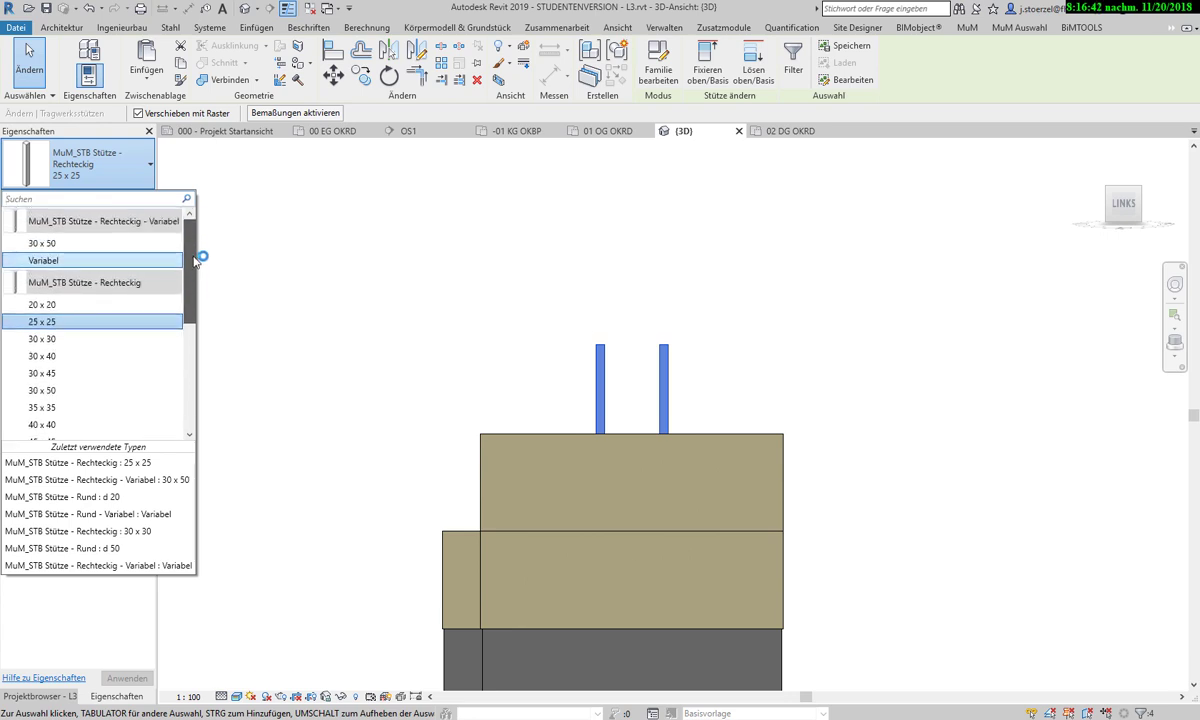
pyautogui.moveTo(196, 261); pyautogui.dragTo(187, 375)
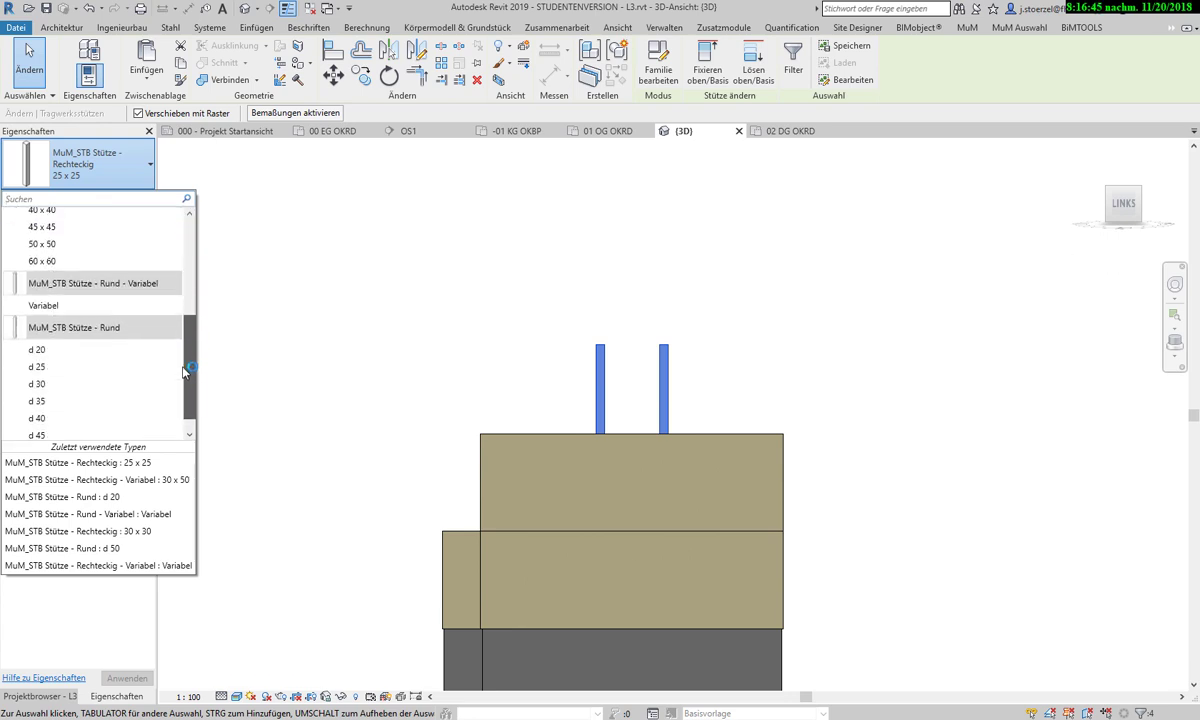
pyautogui.click(152, 164)
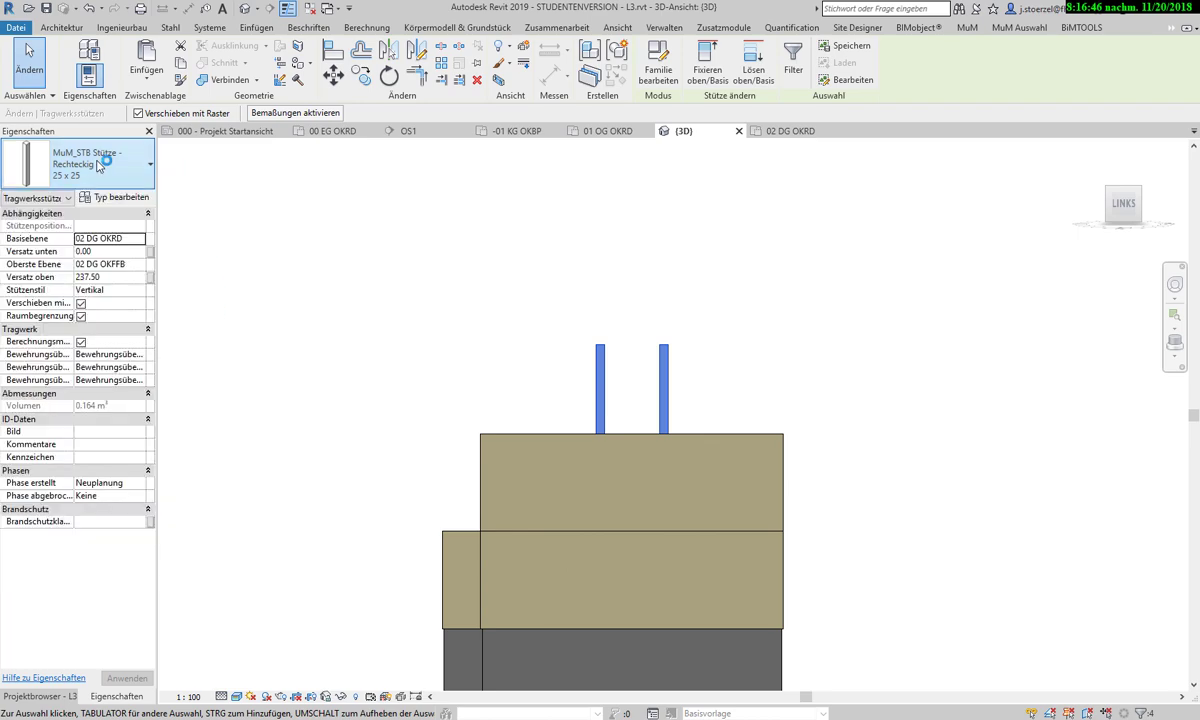
pyautogui.click(120, 172)
pyautogui.click(93, 135)
# Load the Holz Stütze - rechteckig family from the Ingenieurbau - Stütze > Holz library folder.
pyautogui.click(120, 197)
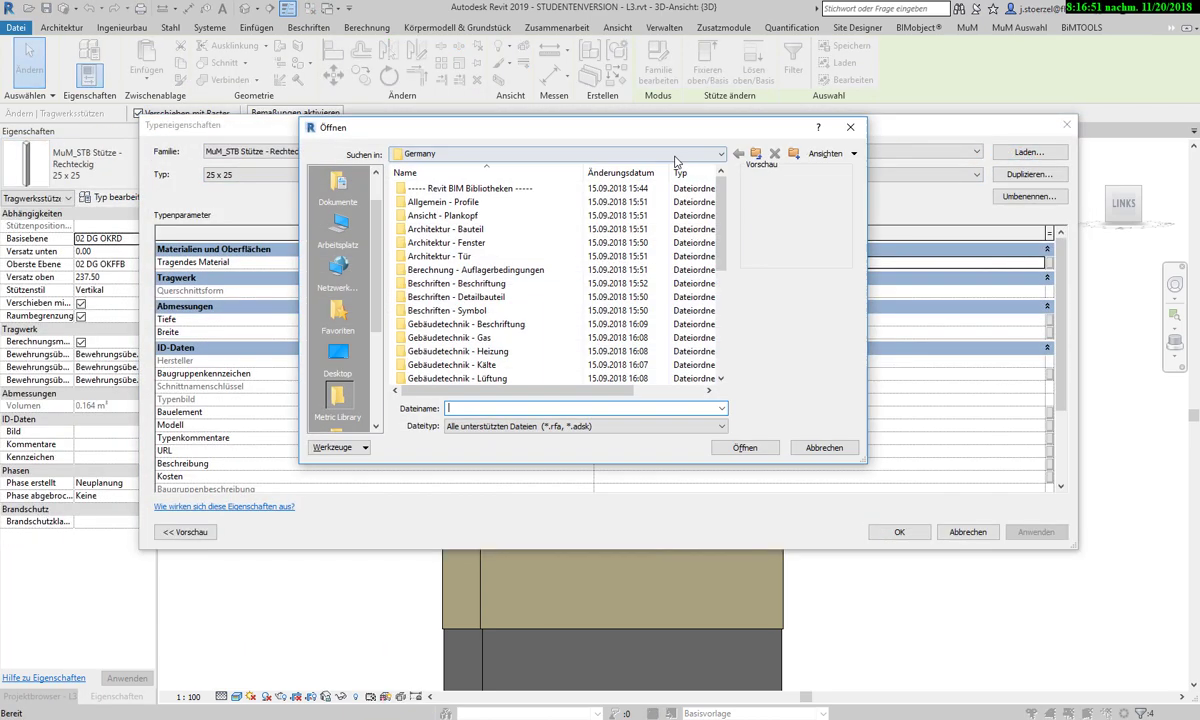
pyautogui.scroll(-5, 481, 262)
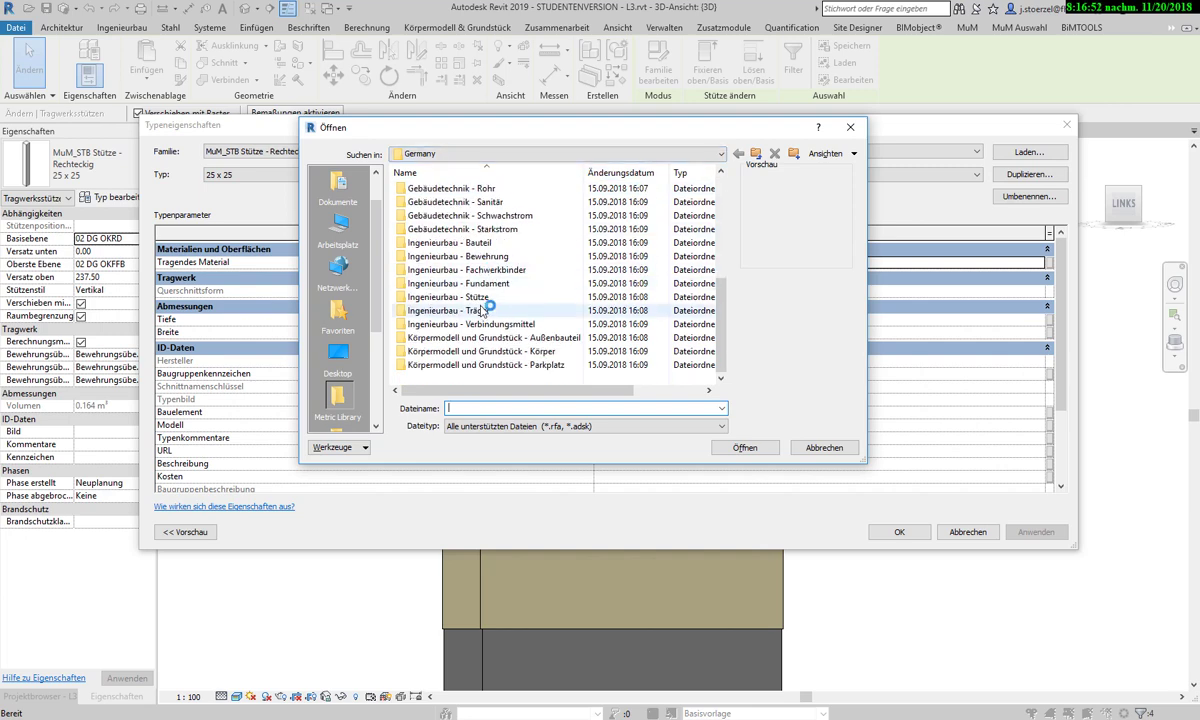
pyautogui.click(478, 298)
pyautogui.doubleClick(478, 299)
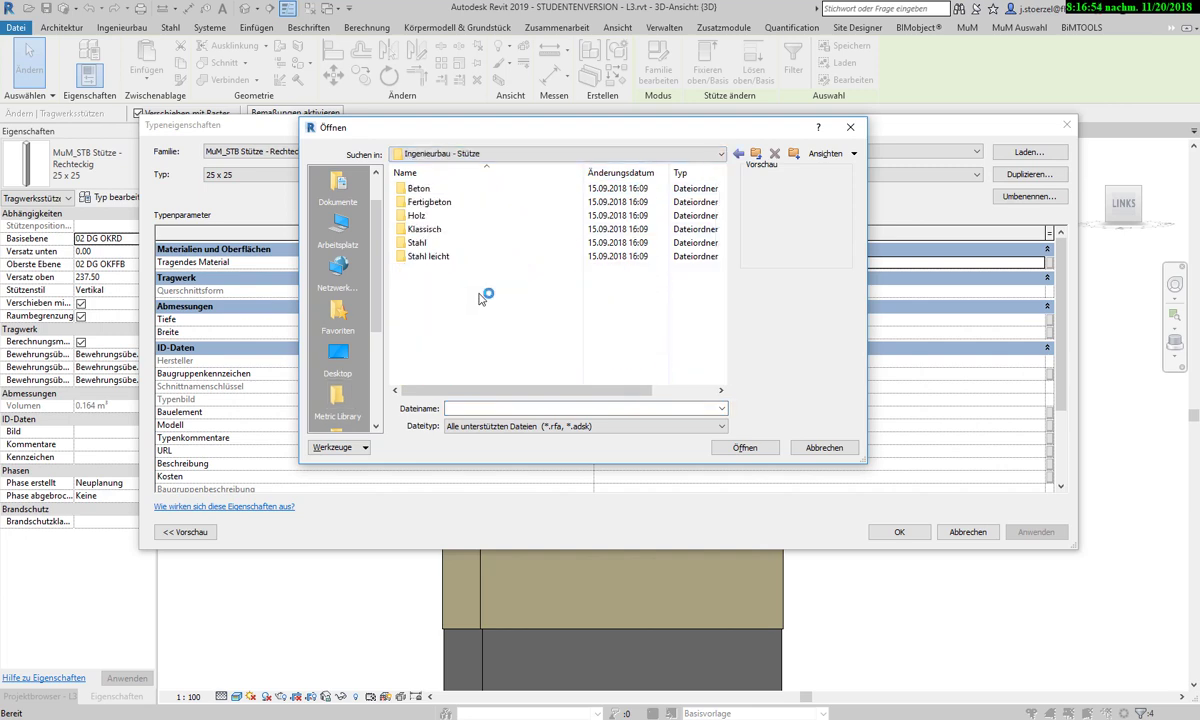
pyautogui.doubleClick(437, 205)
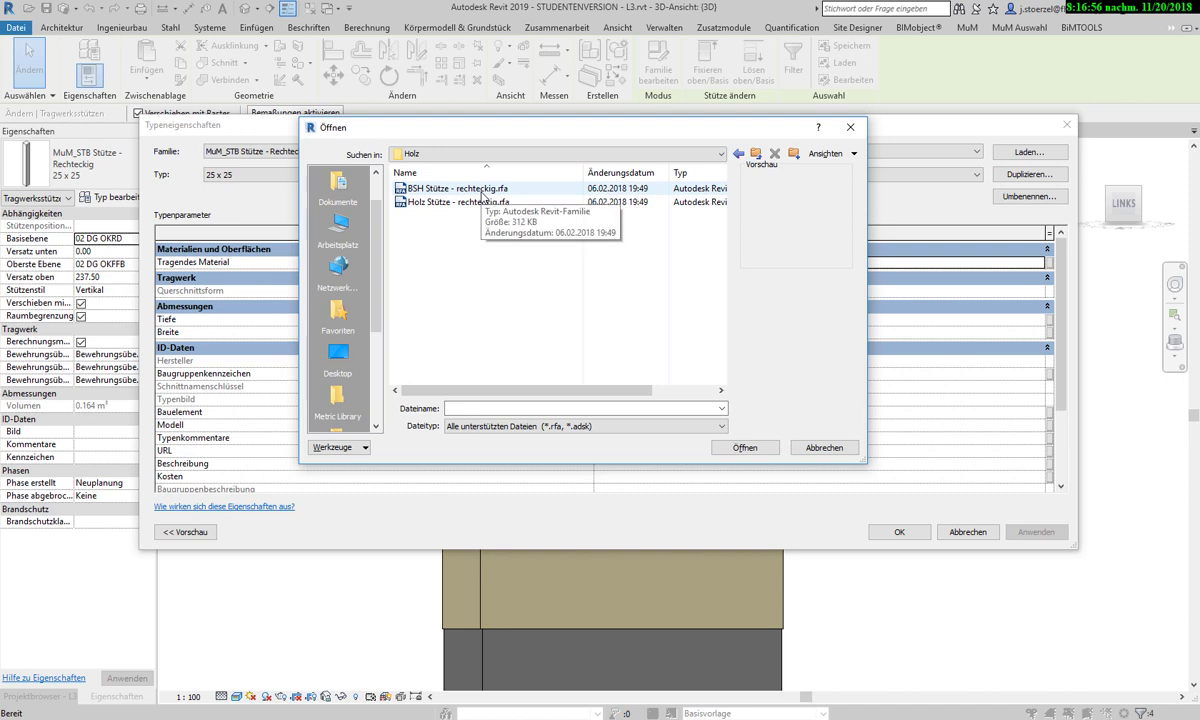
pyautogui.click(483, 202)
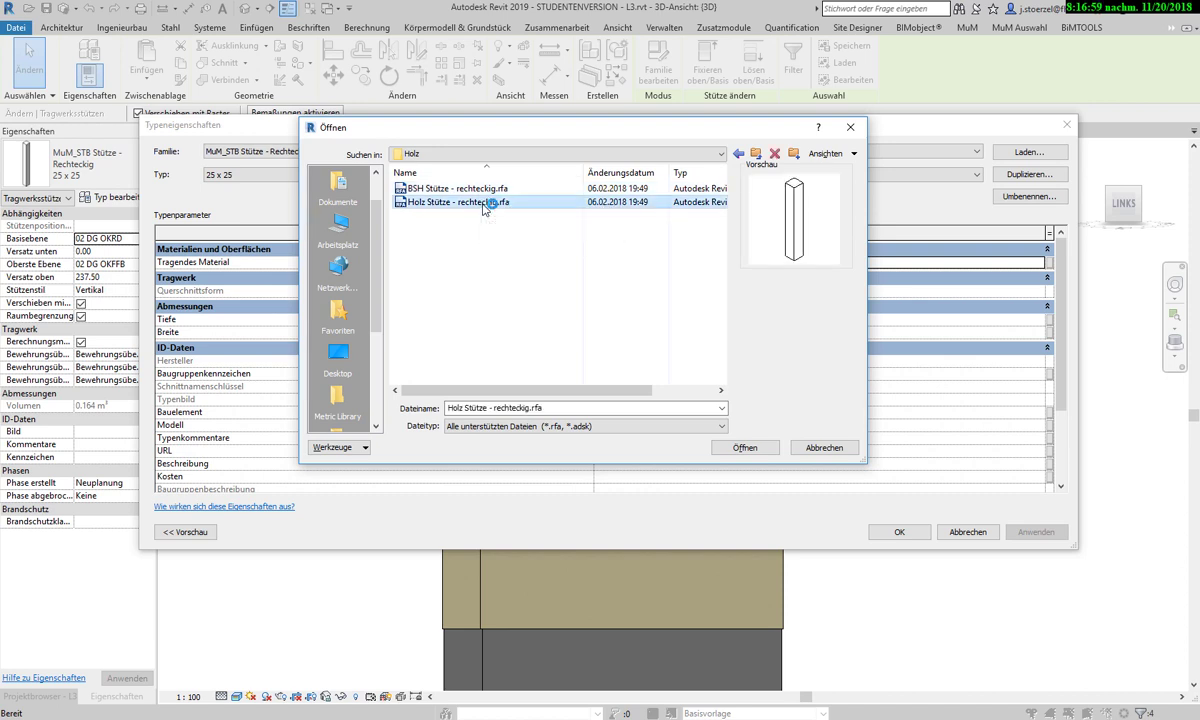
pyautogui.click(750, 448)
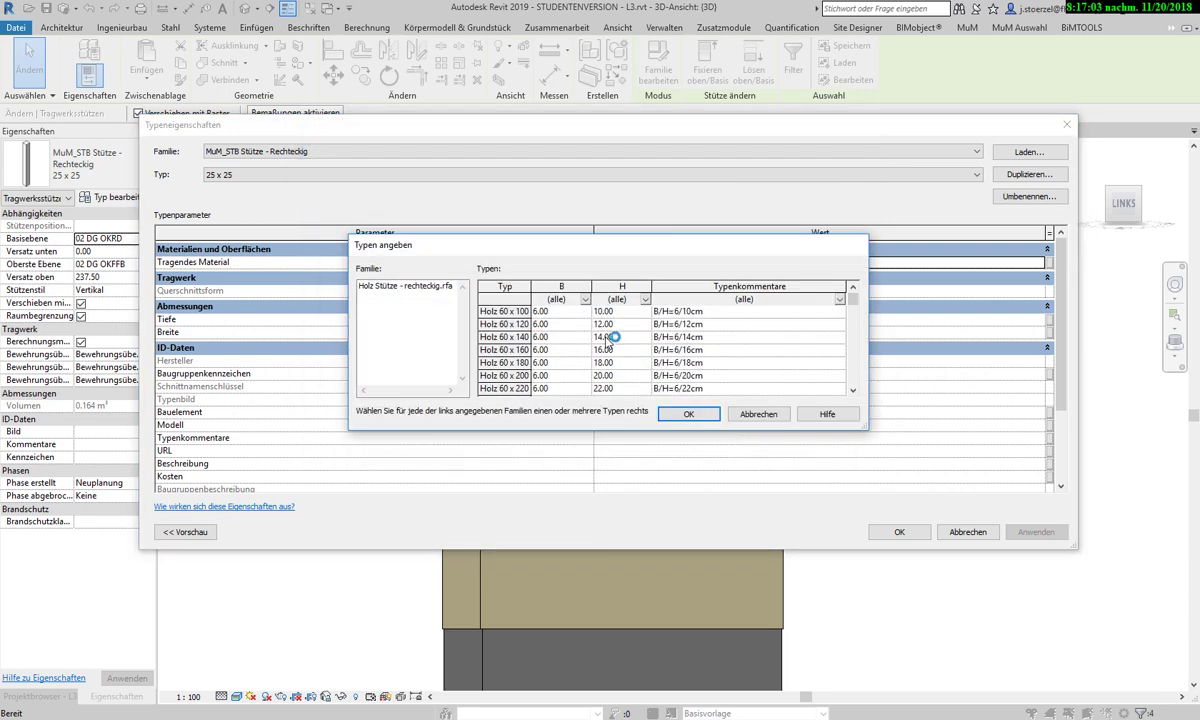
# Choose type Holz 140 x 140 and apply it to the two attic columns.
pyautogui.scroll(-2, 588, 342)
pyautogui.scroll(-1, 588, 342)
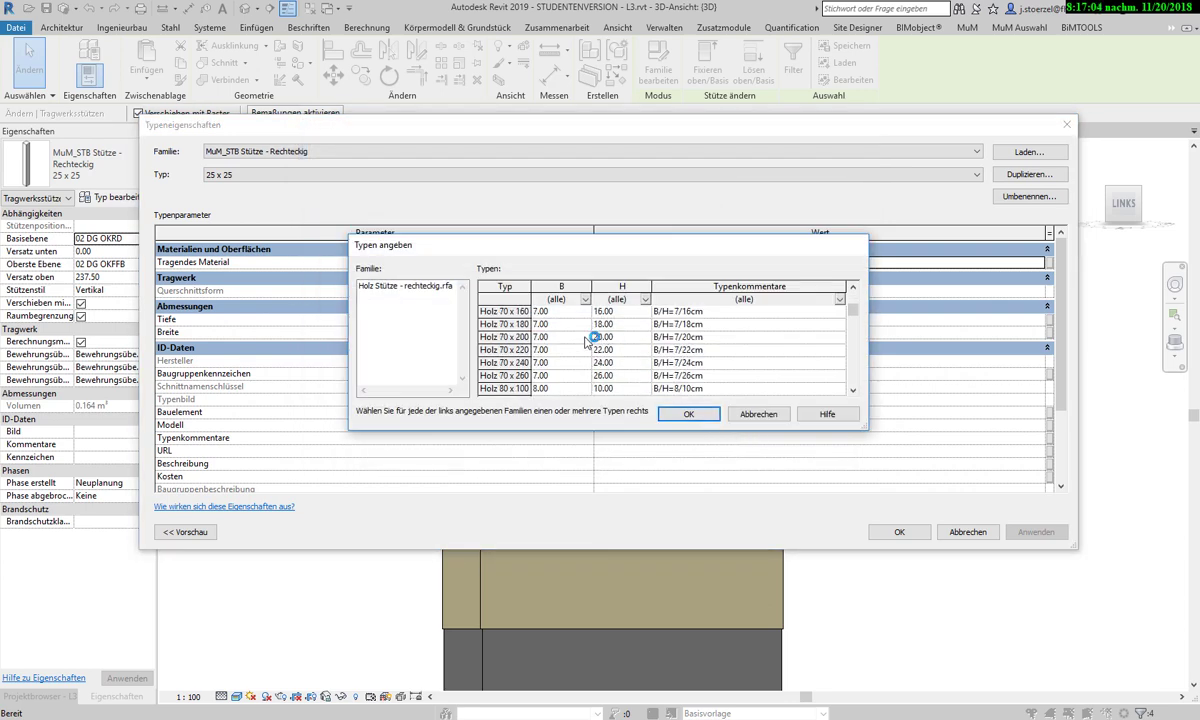
pyautogui.scroll(-2, 588, 342)
pyautogui.scroll(-1, 588, 342)
pyautogui.scroll(-1, 588, 342)
pyautogui.scroll(-2, 588, 342)
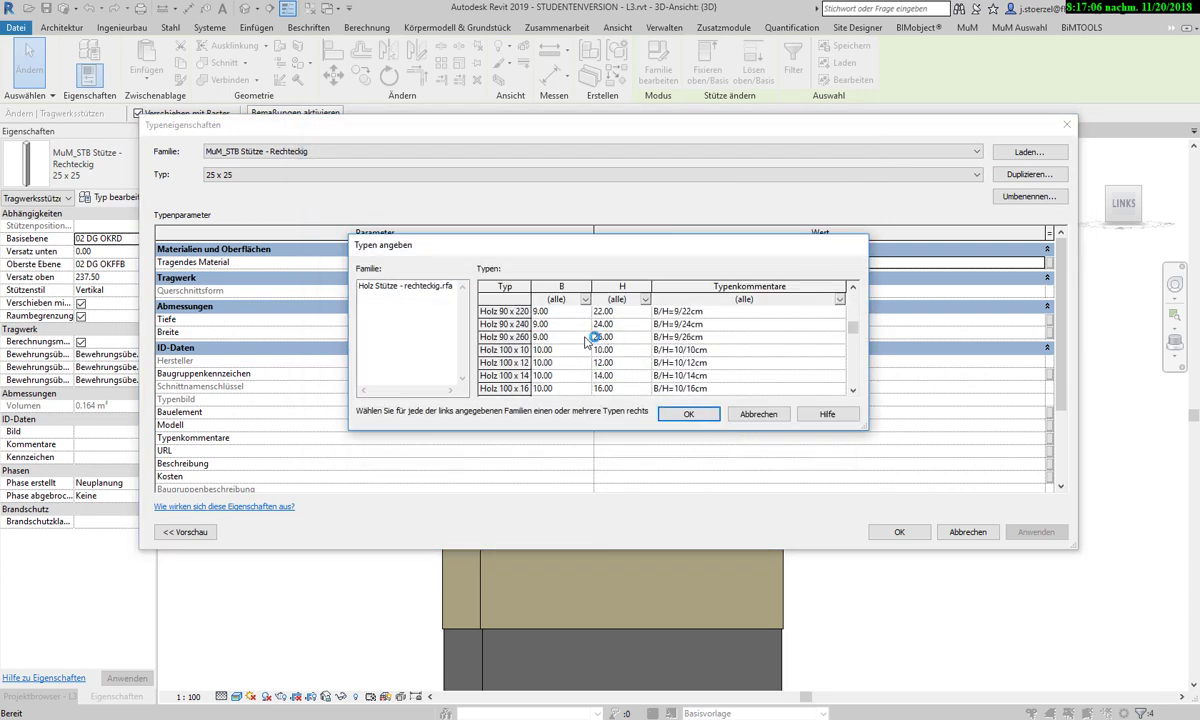
pyautogui.scroll(-1, 588, 342)
pyautogui.scroll(-2, 588, 342)
pyautogui.scroll(-1, 588, 342)
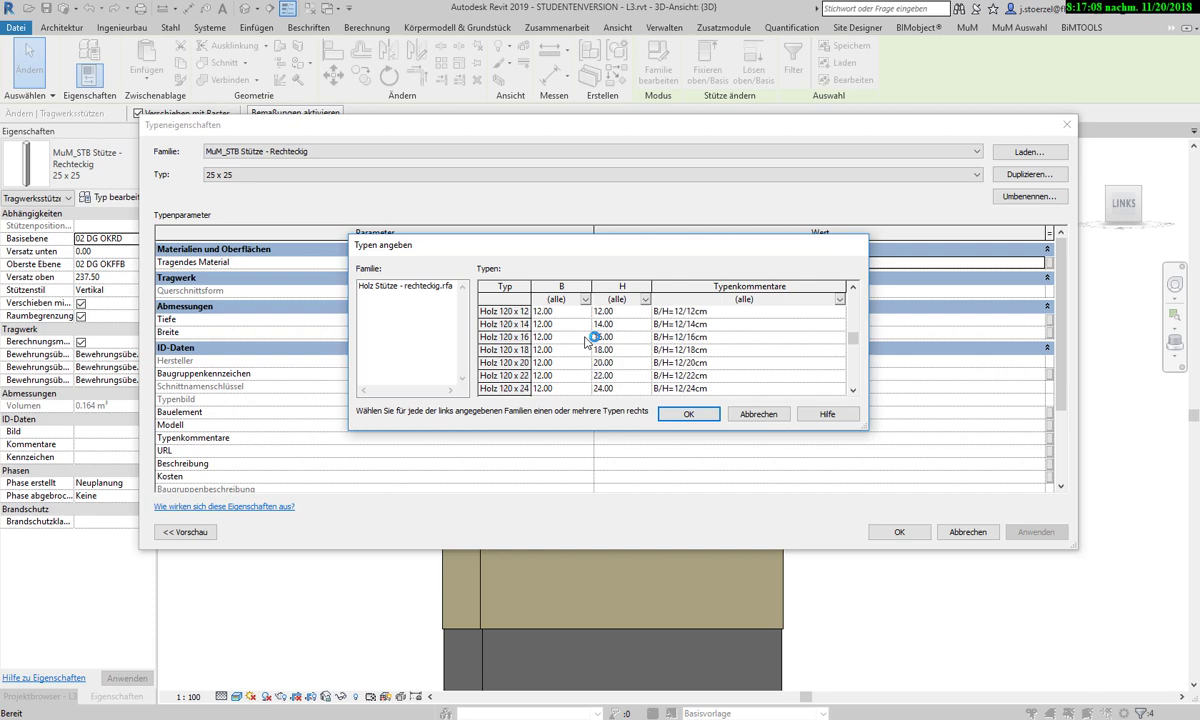
pyautogui.scroll(-1, 588, 342)
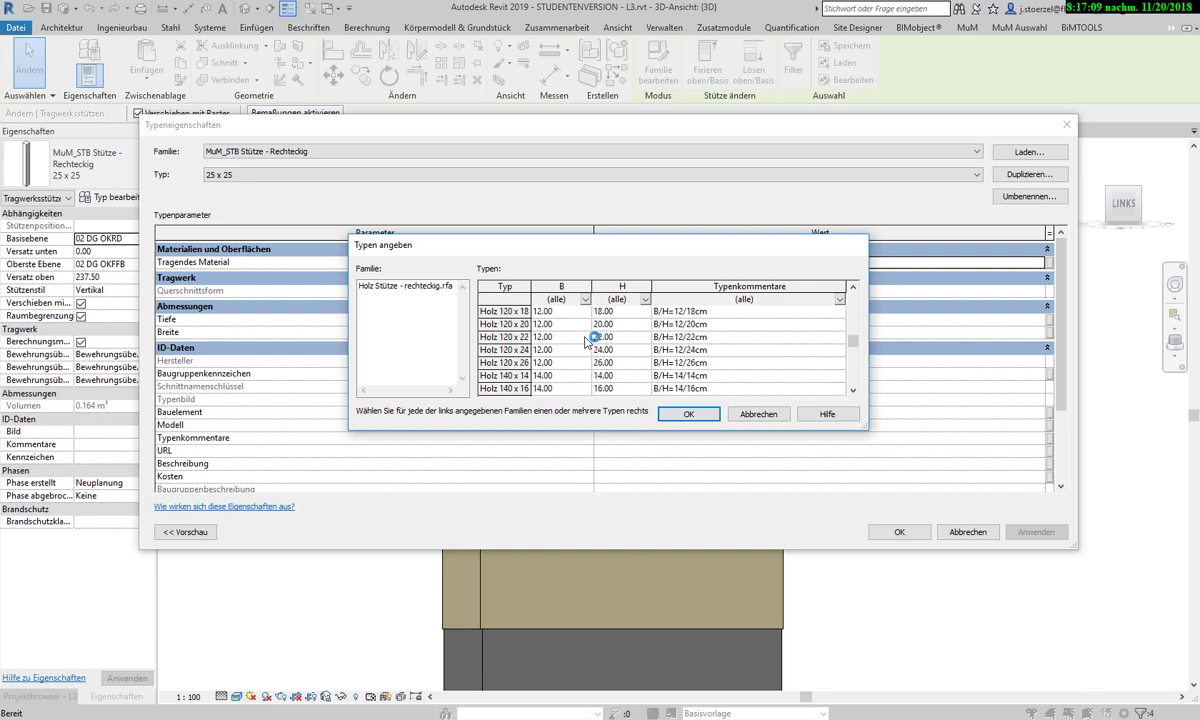
pyautogui.click(548, 374)
pyautogui.click(671, 416)
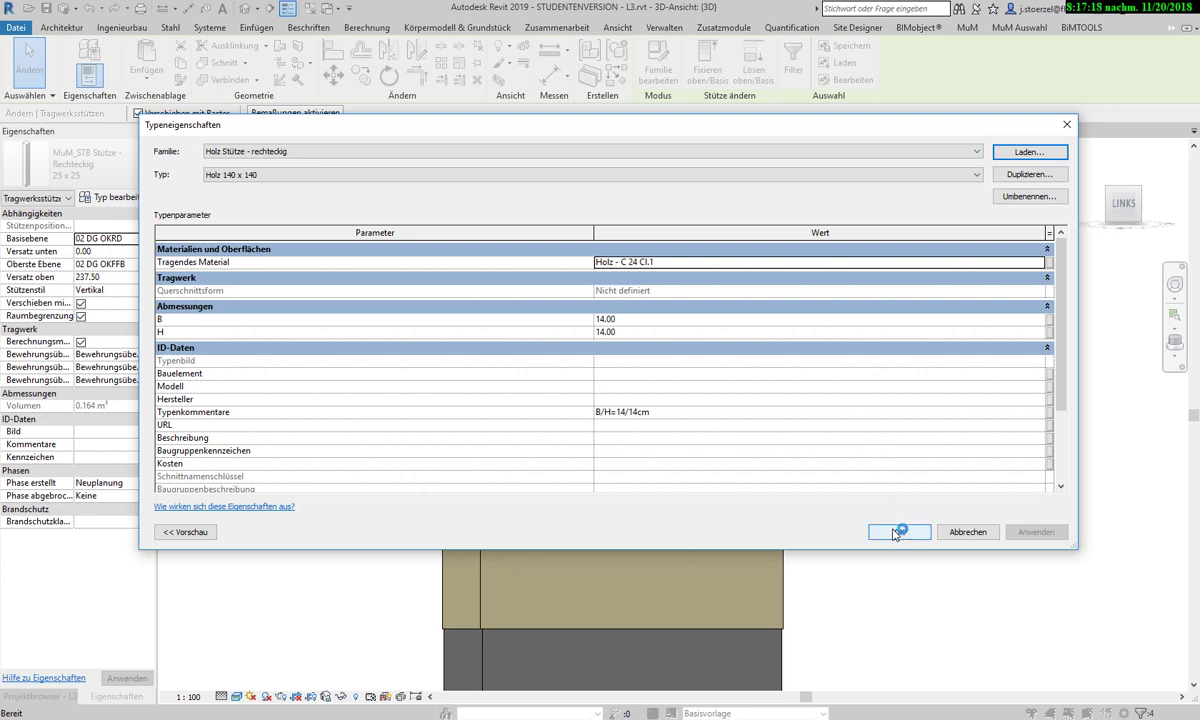
pyautogui.click(895, 532)
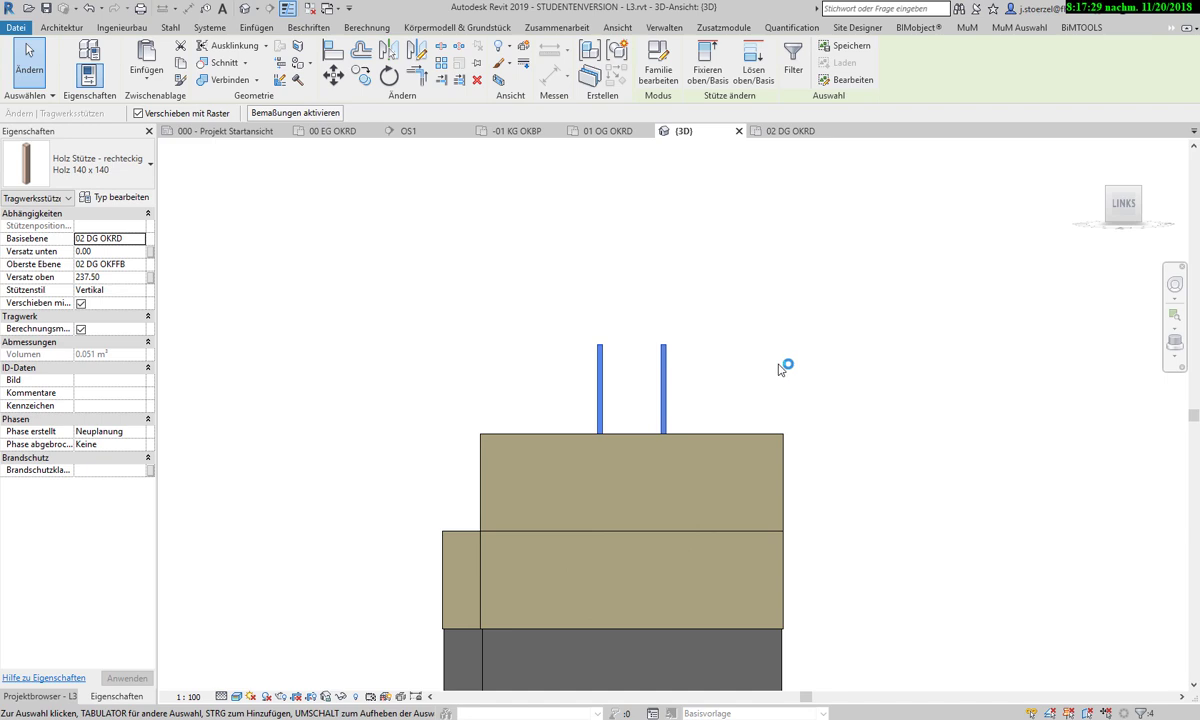
# Open section view OS1 from Schnitte and zoom to the roof with the attic columns.
pyautogui.click(45, 698)
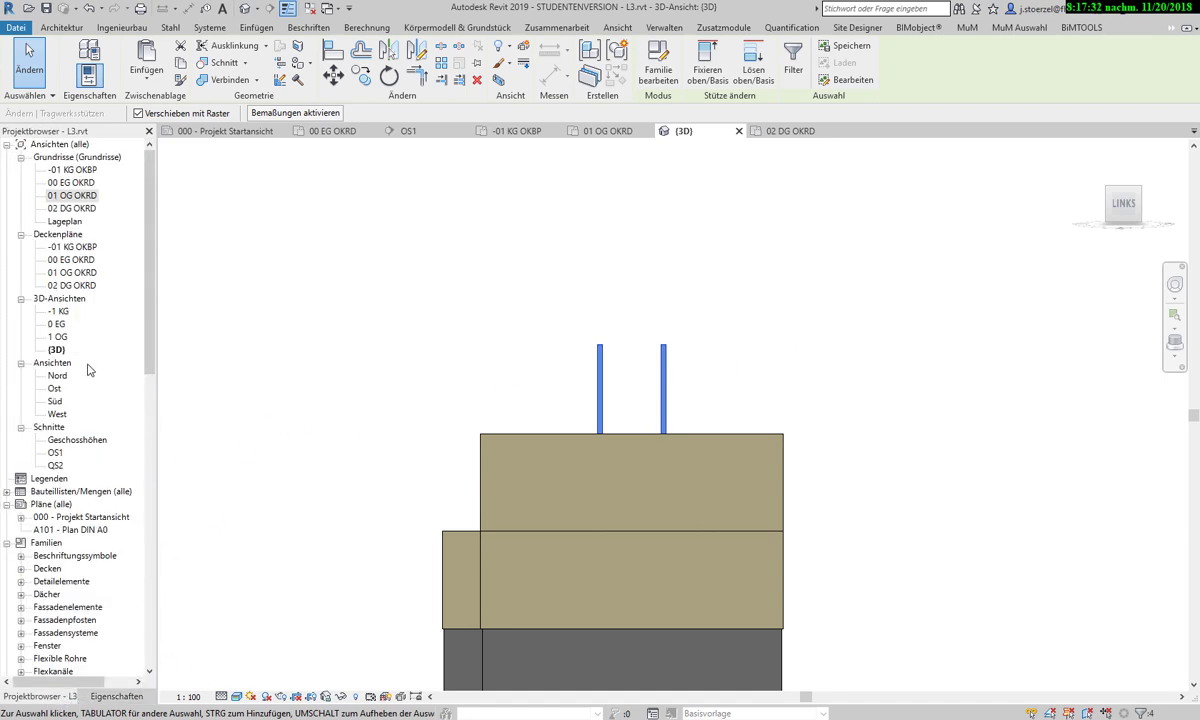
pyautogui.doubleClick(55, 452)
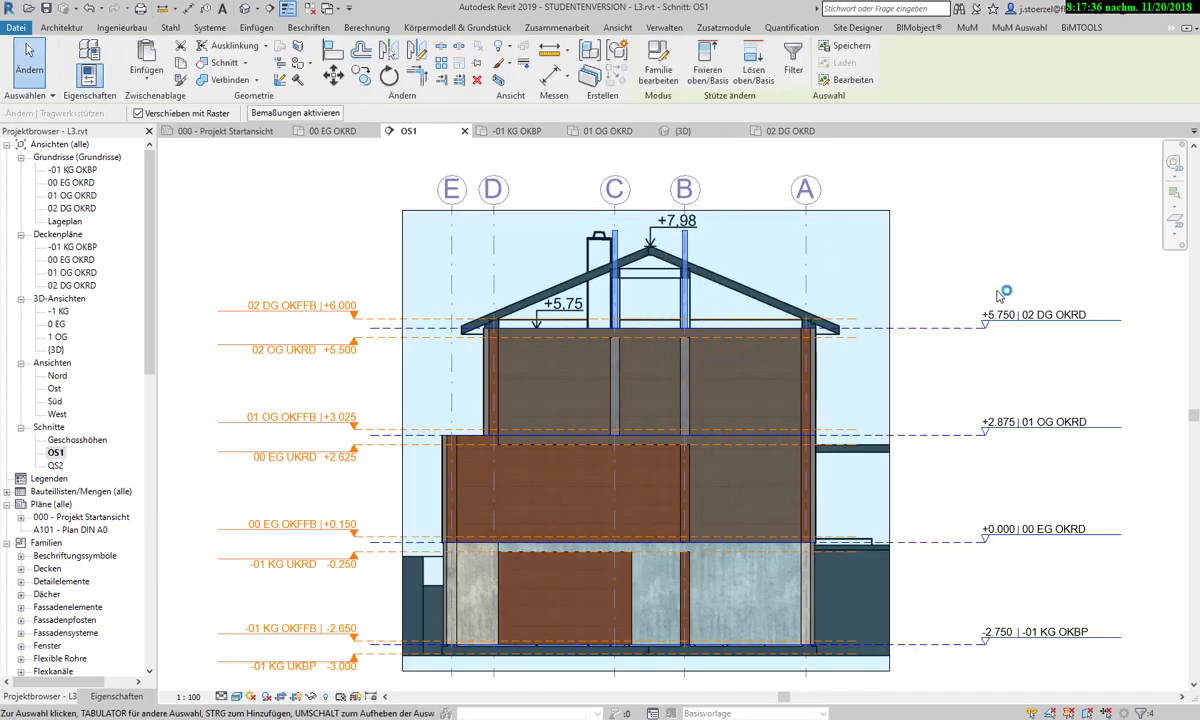
pyautogui.scroll(4, 612, 268)
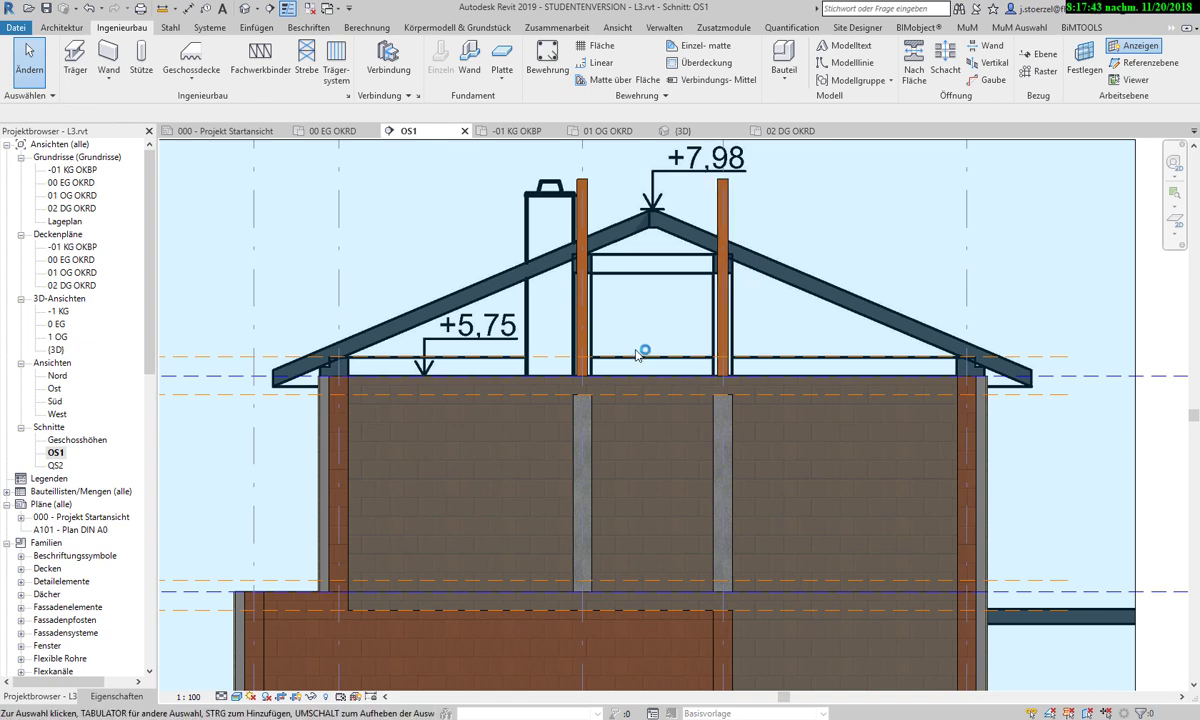
pyautogui.scroll(-2, 637, 353)
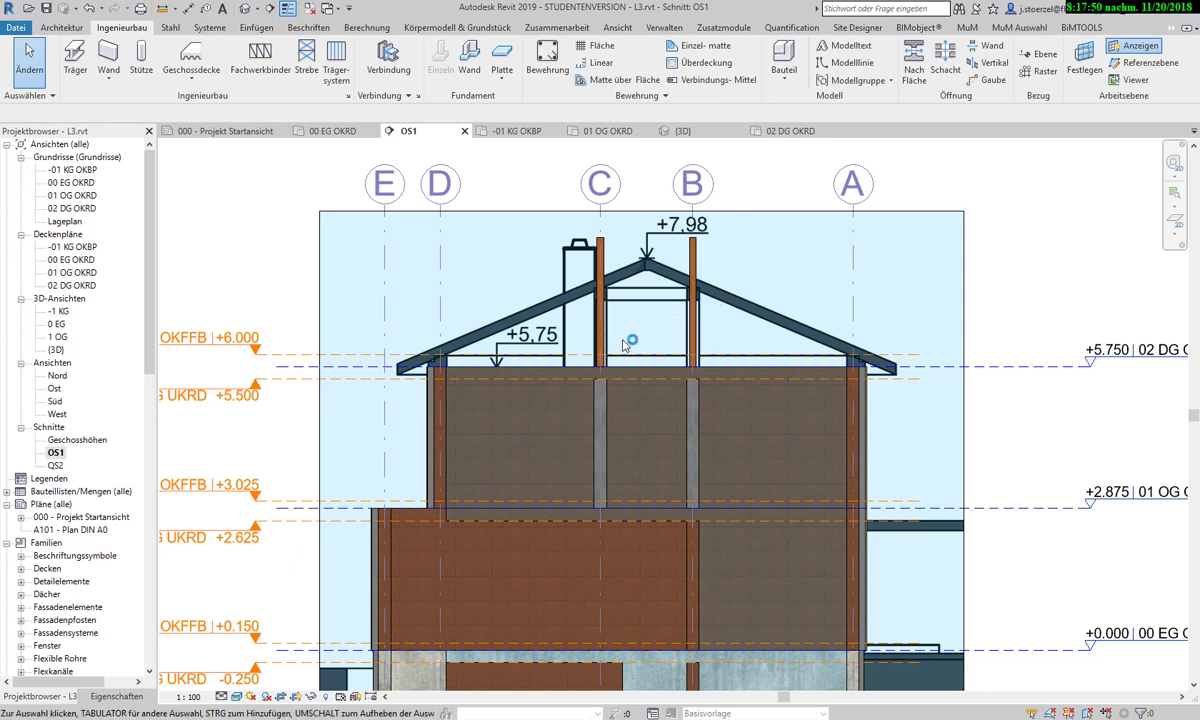
pyautogui.click(64, 28)
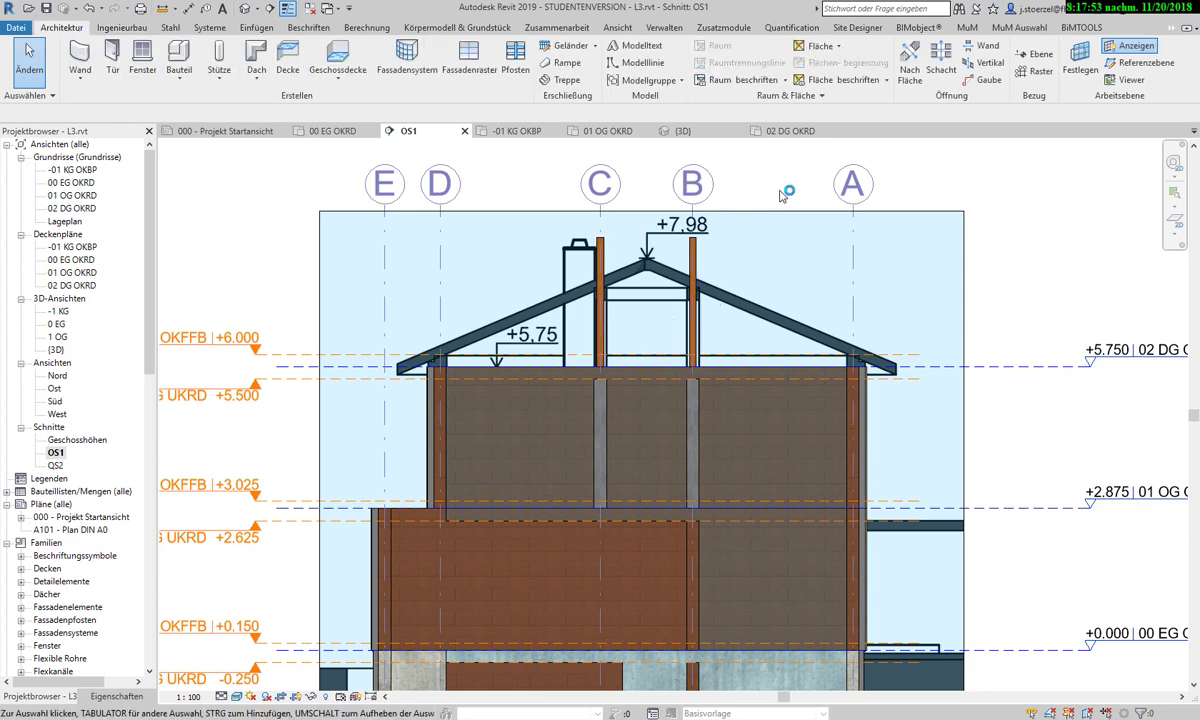
pyautogui.click(1141, 64)
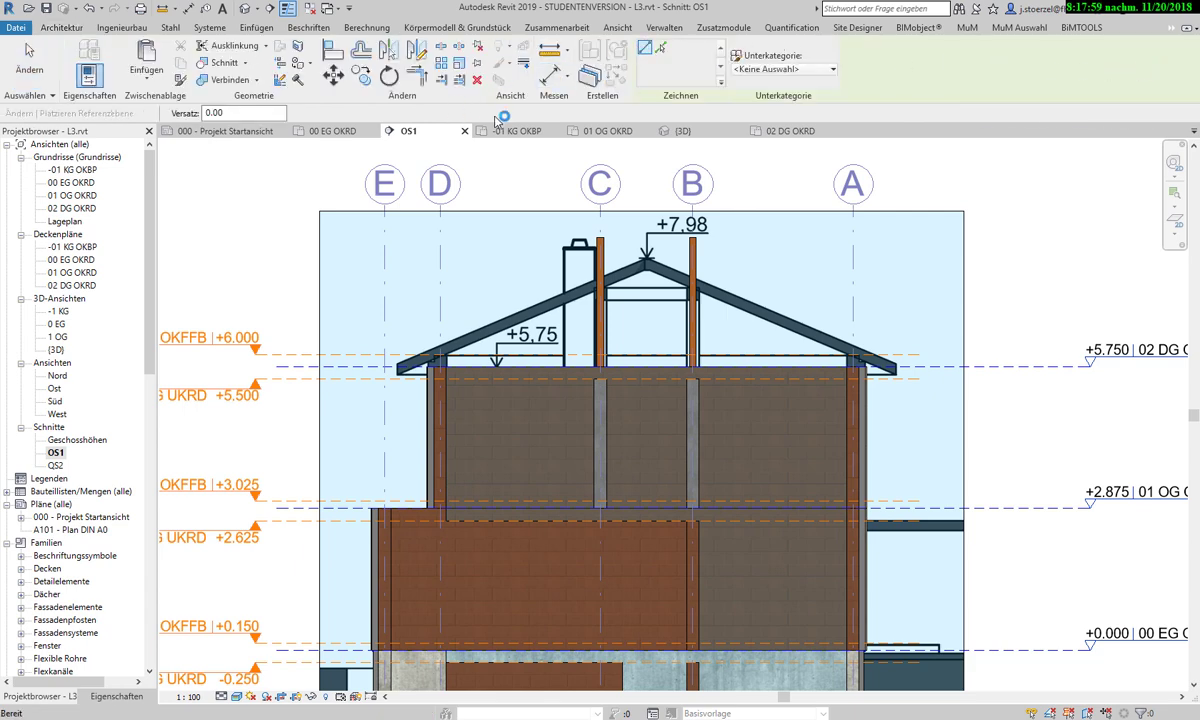
pyautogui.press('Escape')
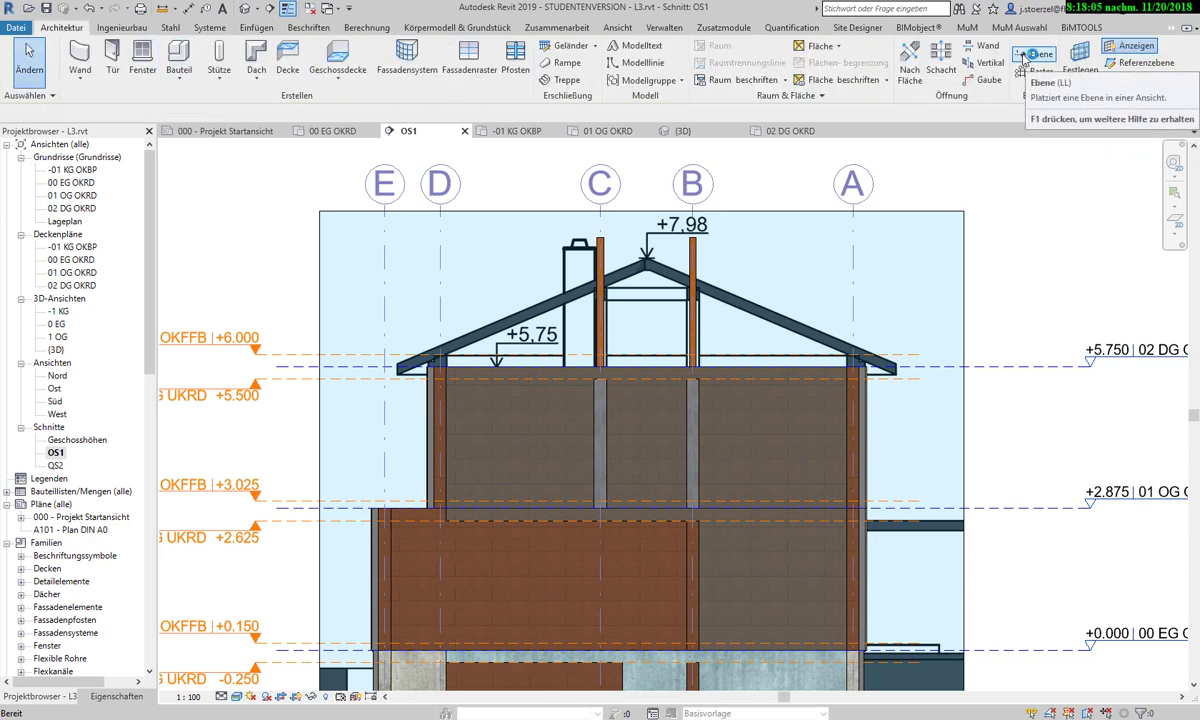
pyautogui.moveTo(1036, 54)
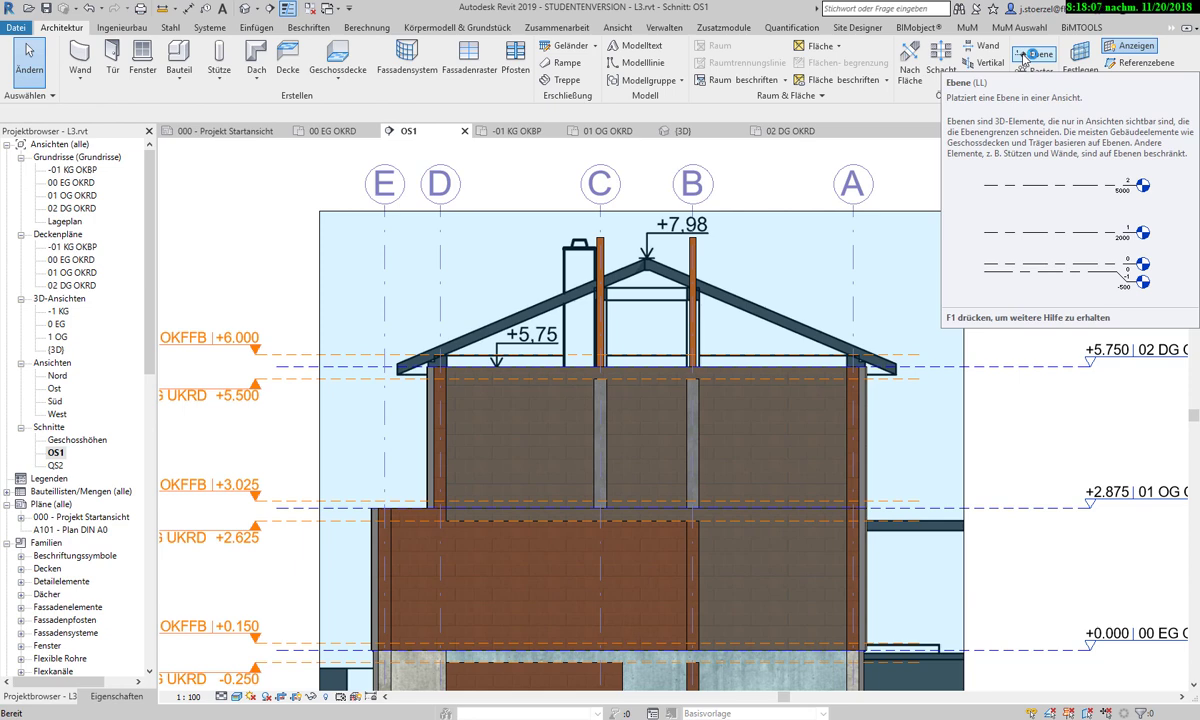
# Draw a new level above the roof without a plan view, then nudge it down to +7.140.
pyautogui.click(1022, 56)
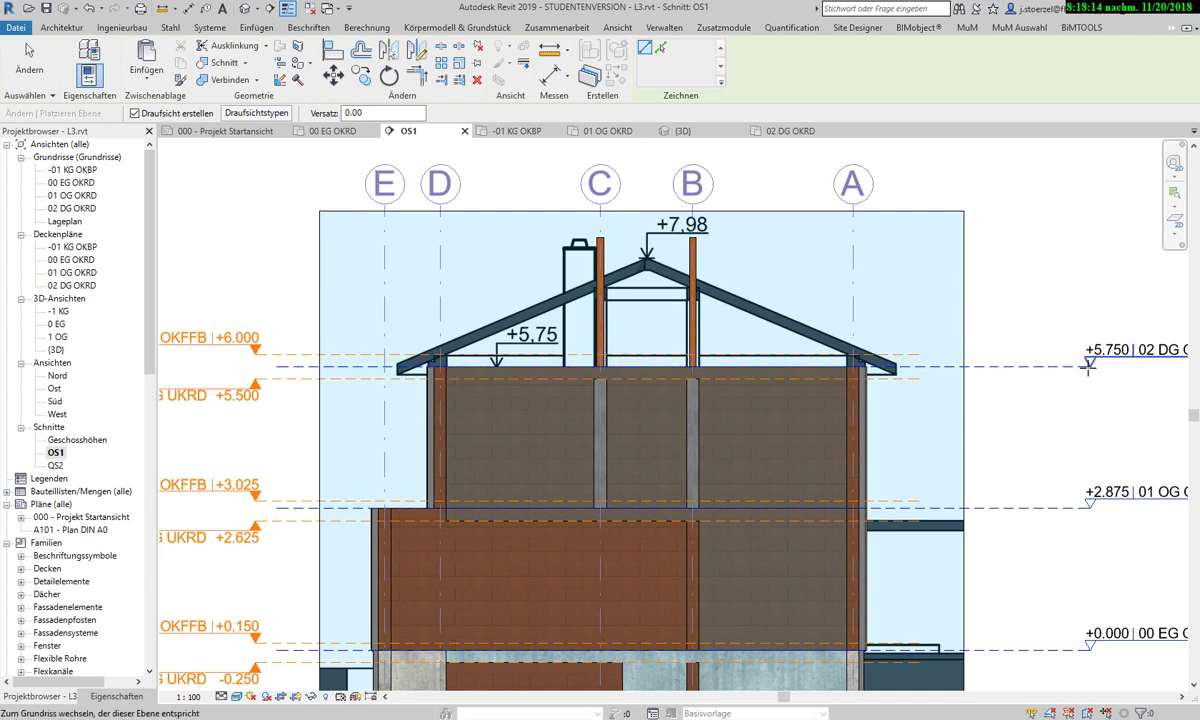
pyautogui.click(135, 114)
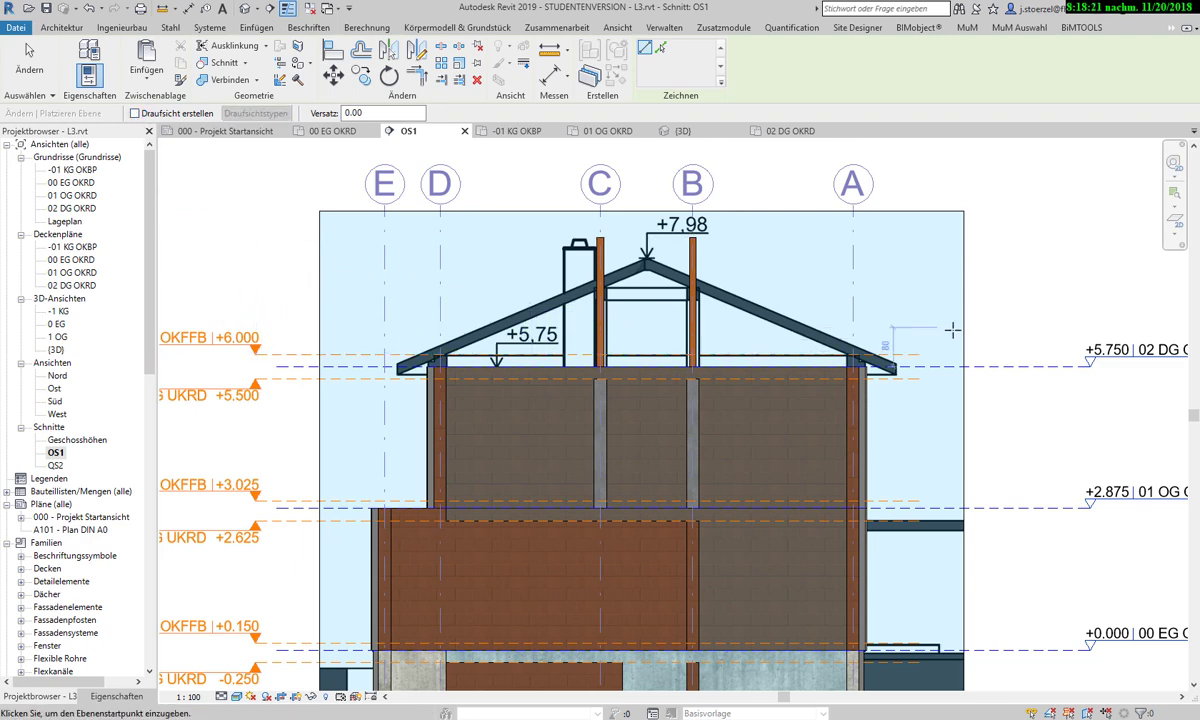
pyautogui.click(920, 291)
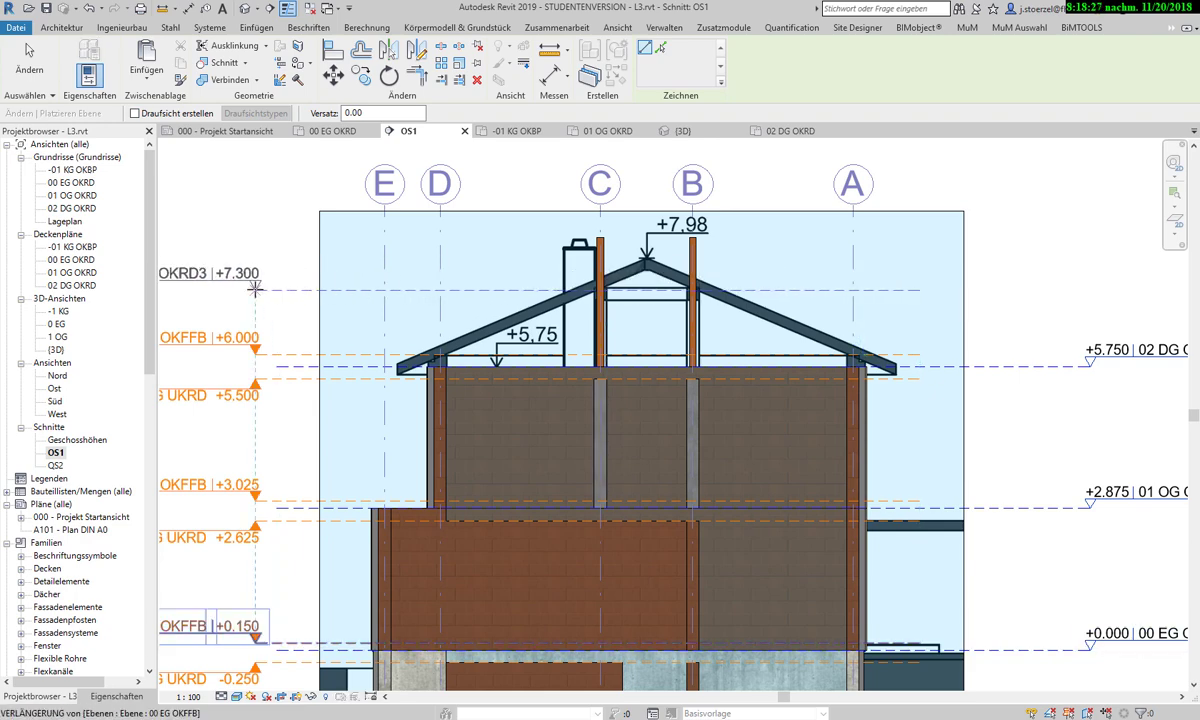
pyautogui.click(255, 289)
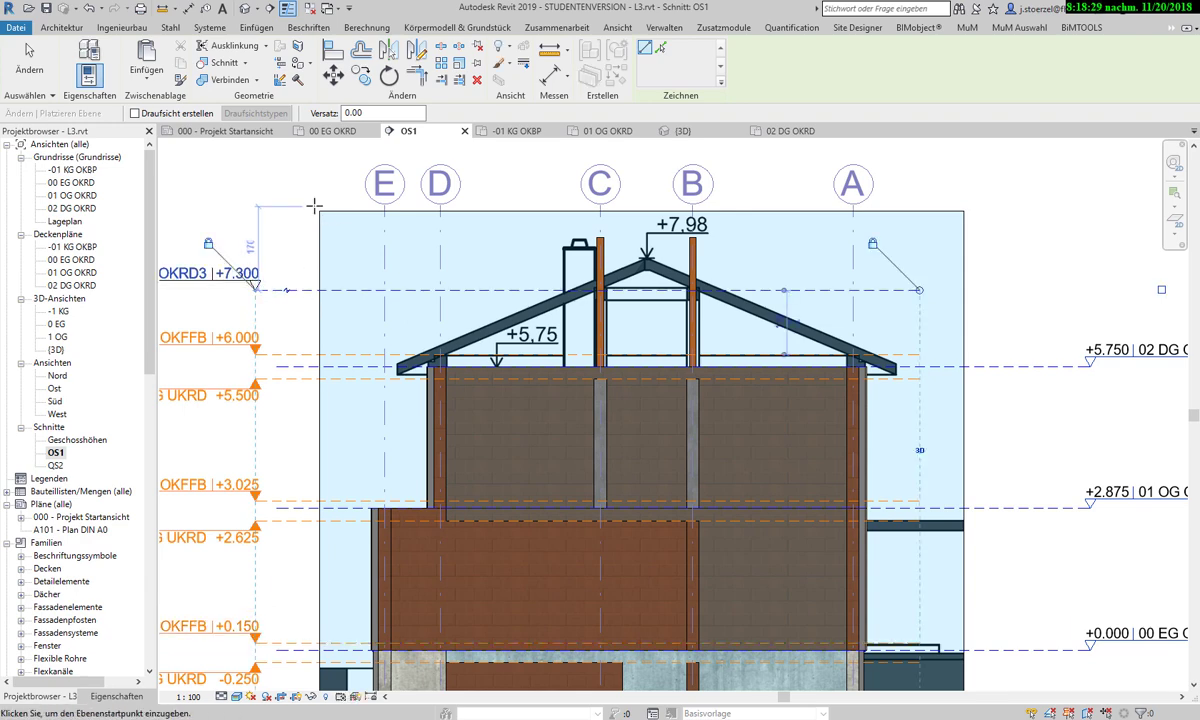
pyautogui.press('Escape')
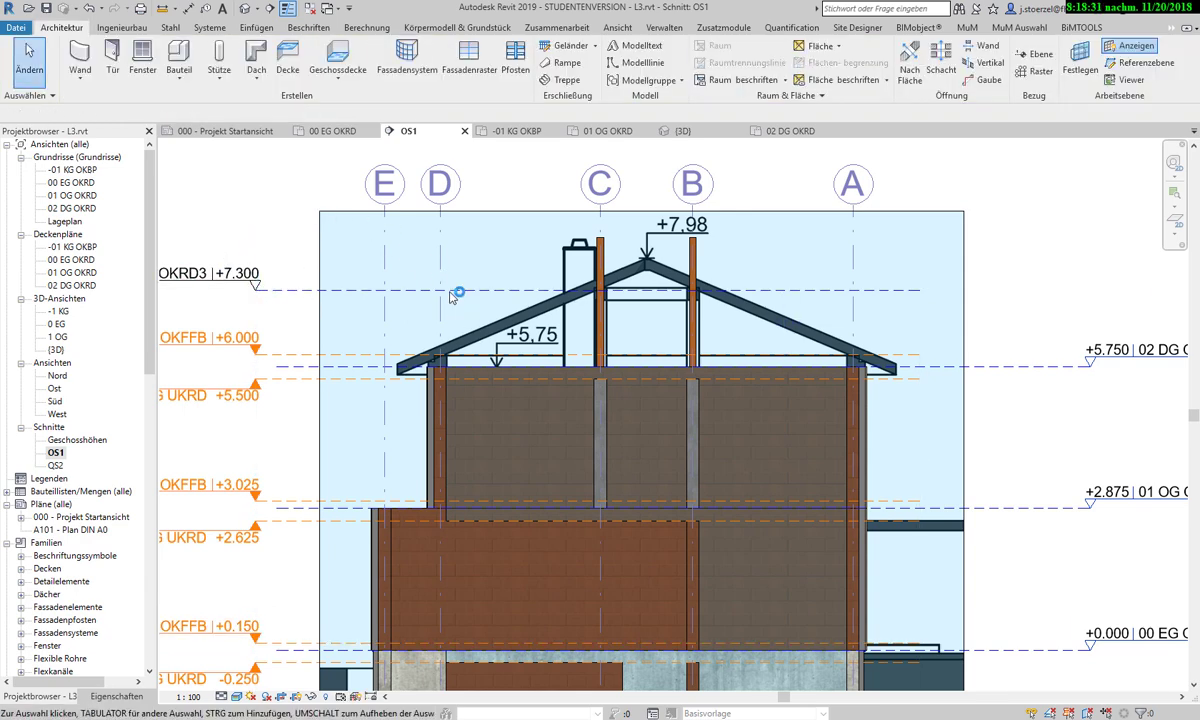
pyautogui.click(459, 293)
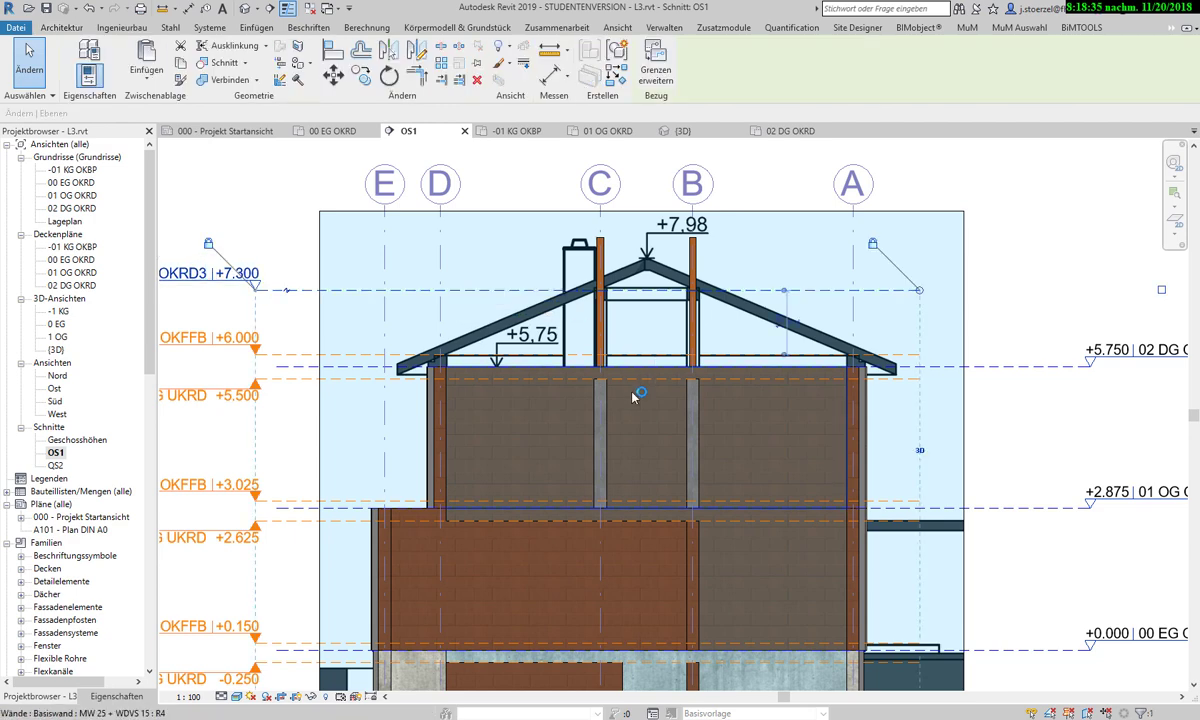
pyautogui.press('Down')
pyautogui.press('Down')
pyautogui.press('Down')
pyautogui.press('Down')
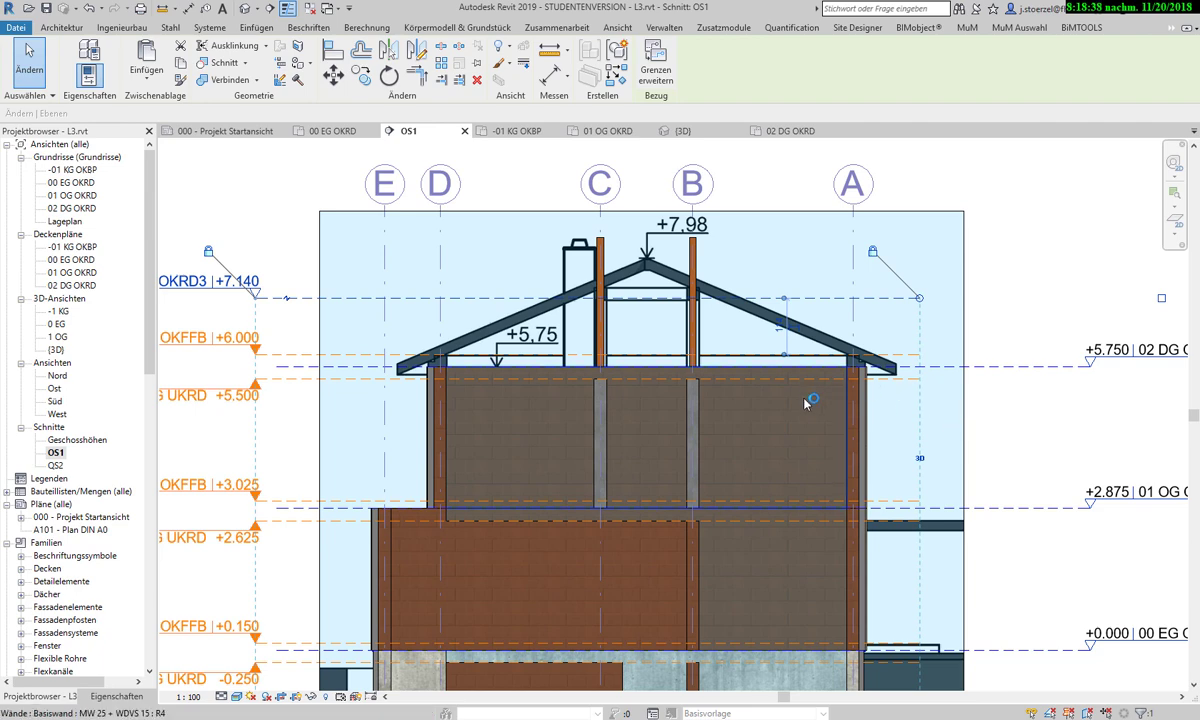
pyautogui.press('Escape')
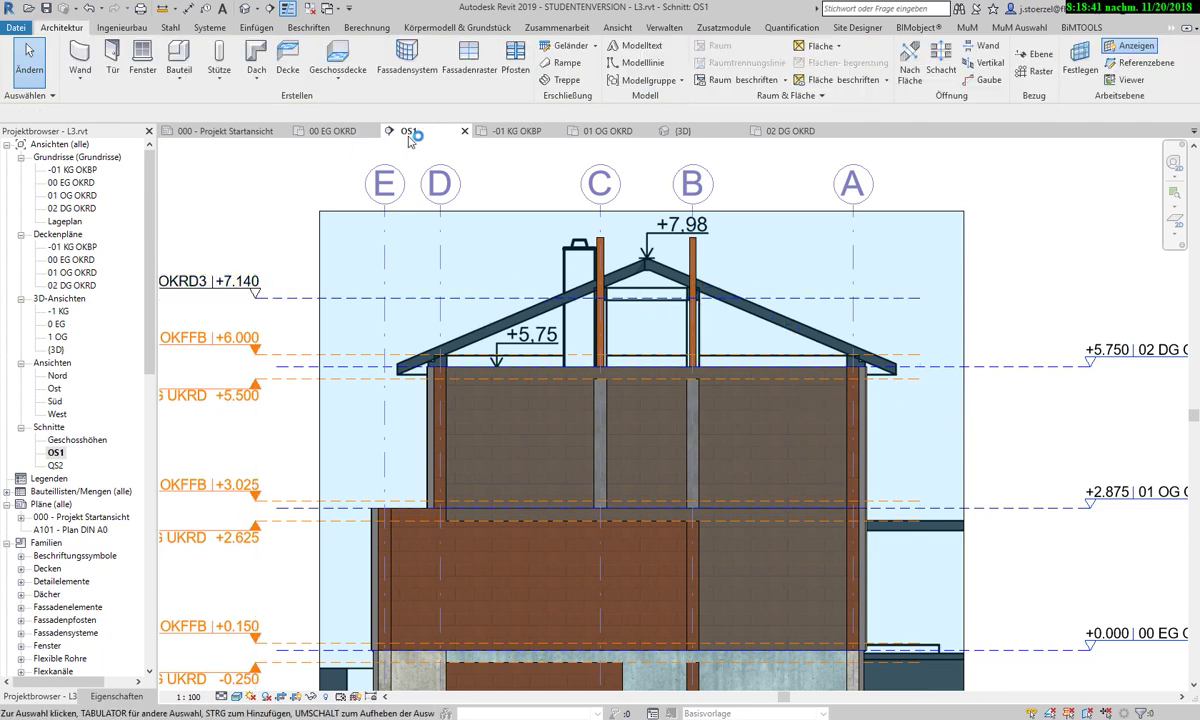
# Place an aligned dimension showing 139 between level 02 DG OKRD and the new level.
pyautogui.click(188, 8)
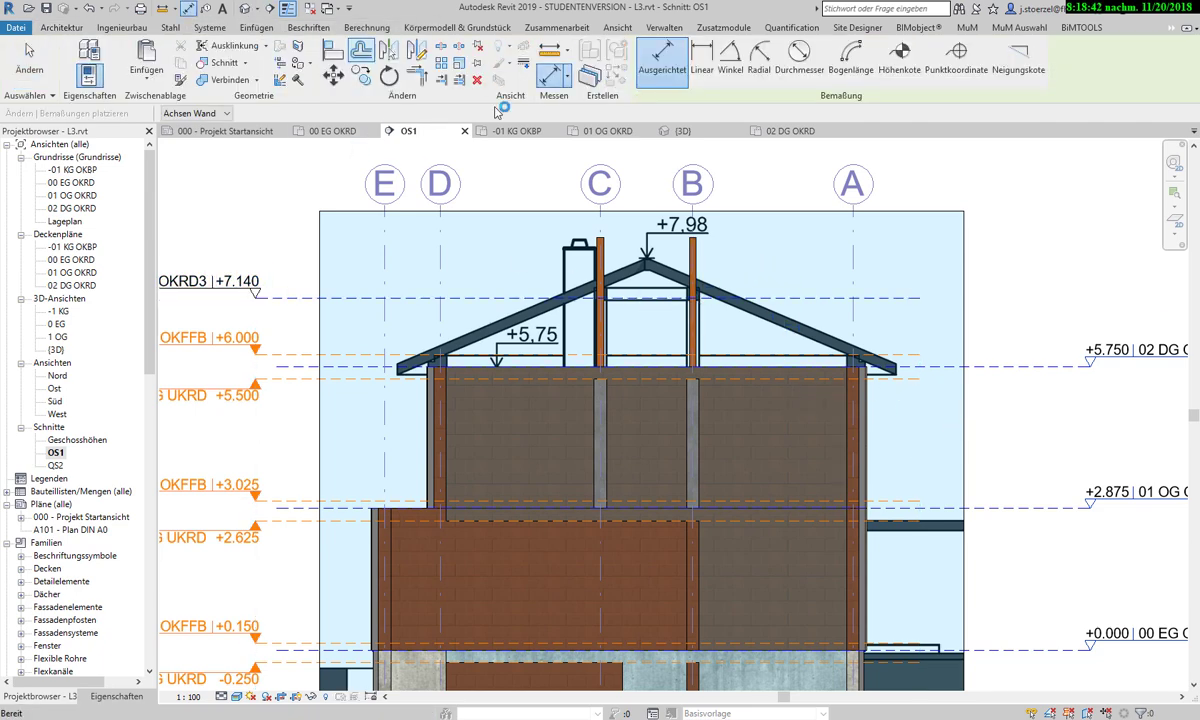
pyautogui.click(990, 368)
pyautogui.click(826, 298)
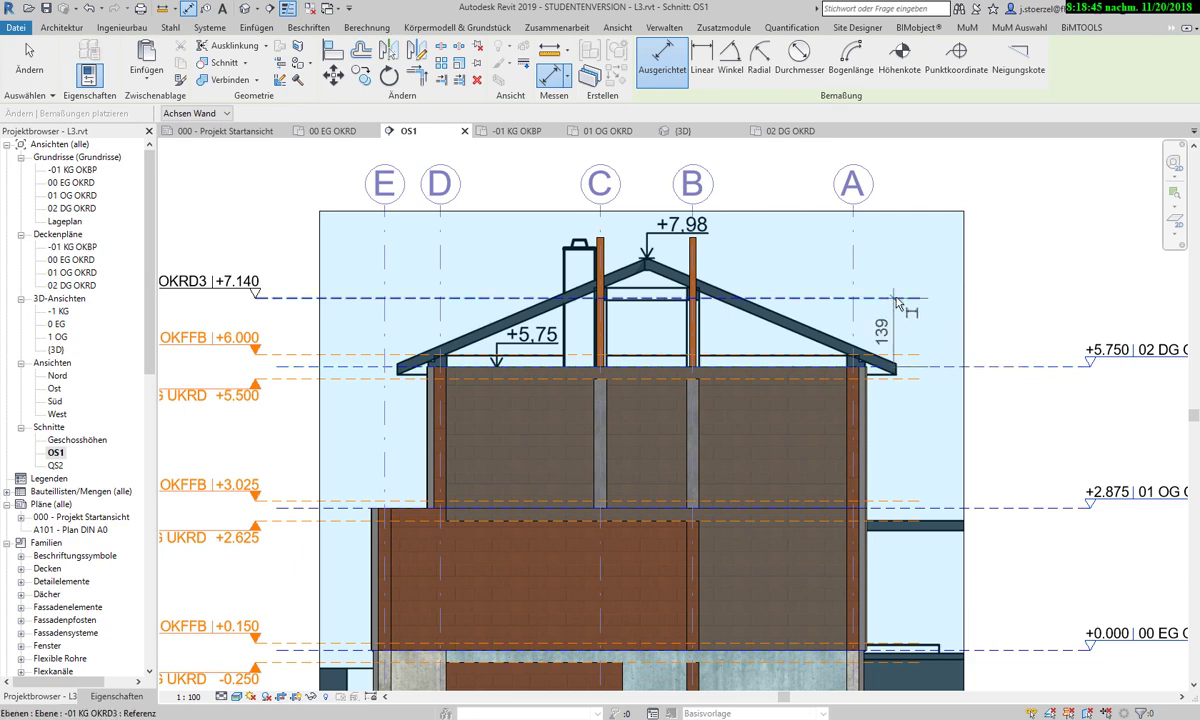
pyautogui.click(1015, 222)
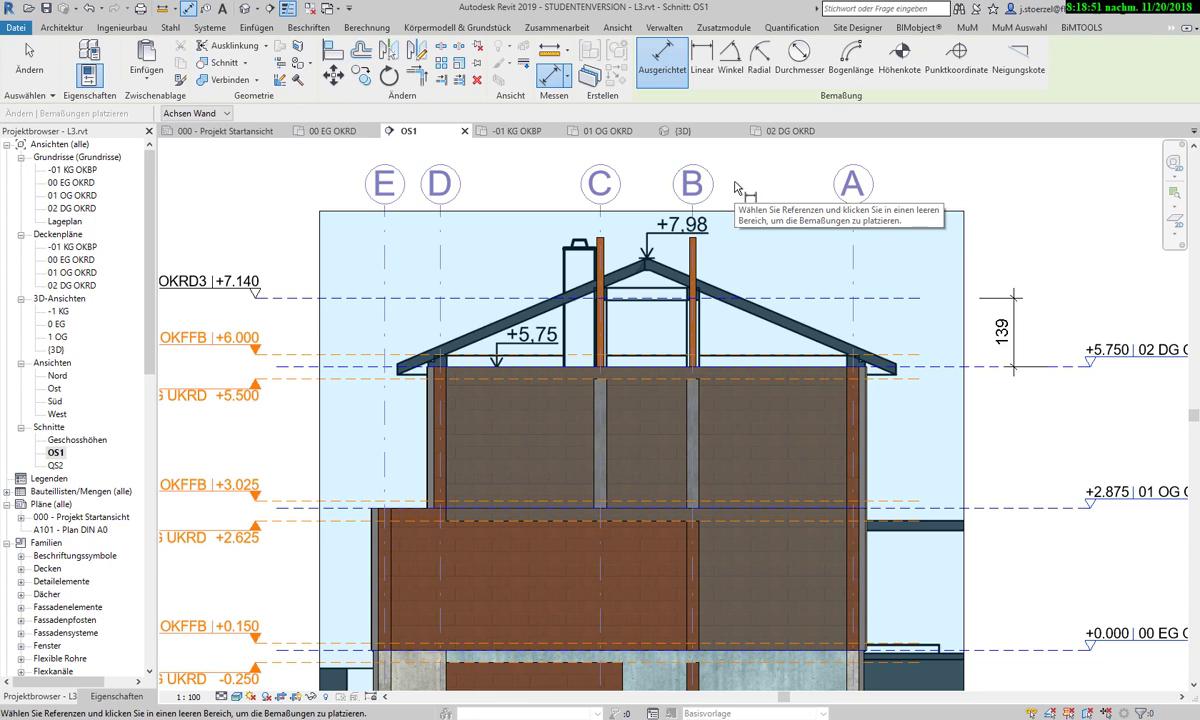
pyautogui.press('Escape')
pyautogui.press('Escape')
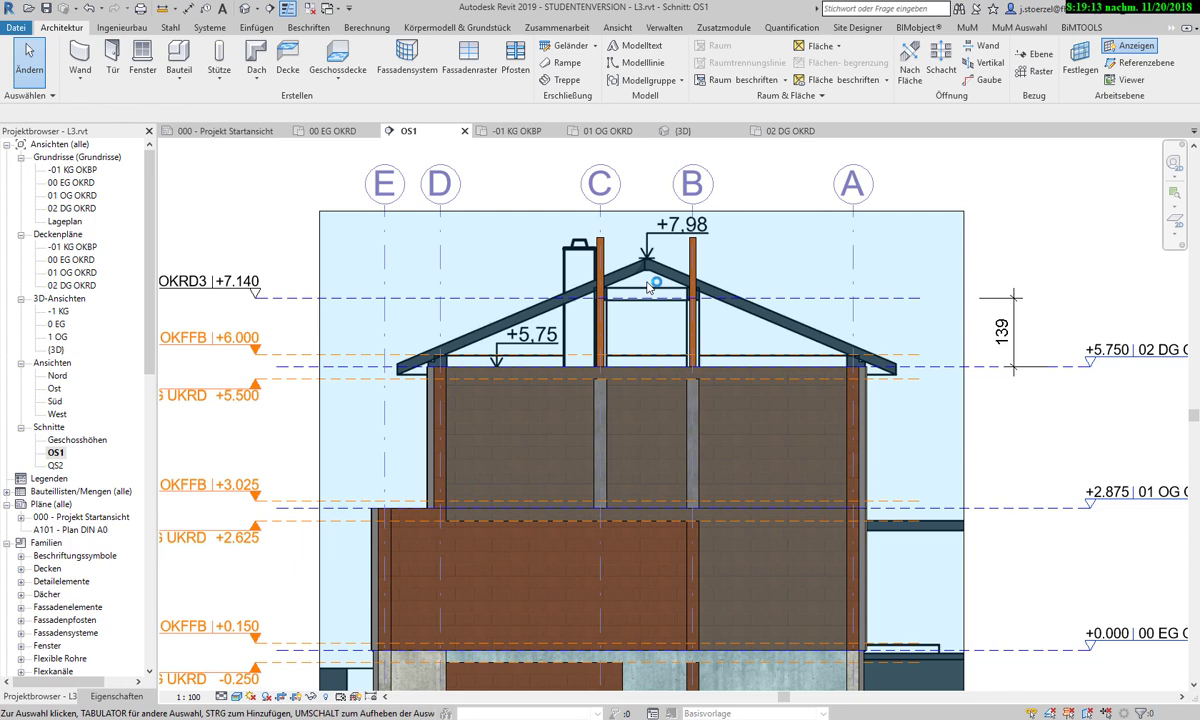
# Change the new level's distance above 02 DG OKRD to 137.5.
pyautogui.click(783, 298)
pyautogui.click(1001, 331)
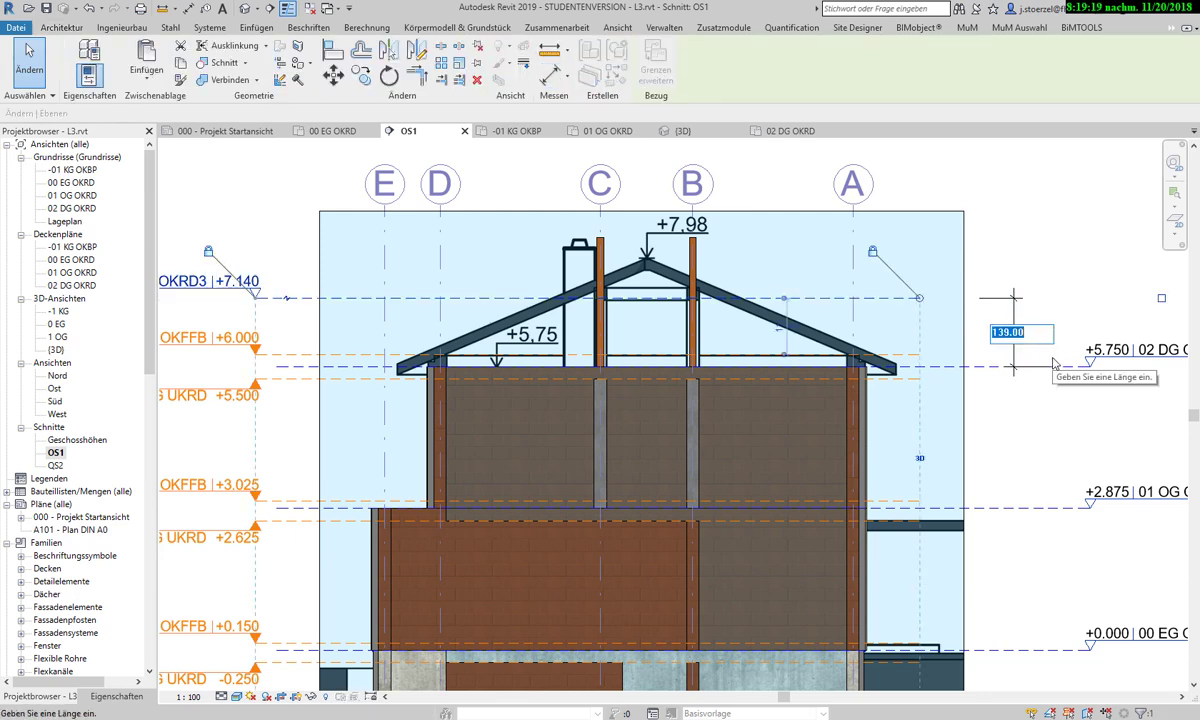
pyautogui.write('13')
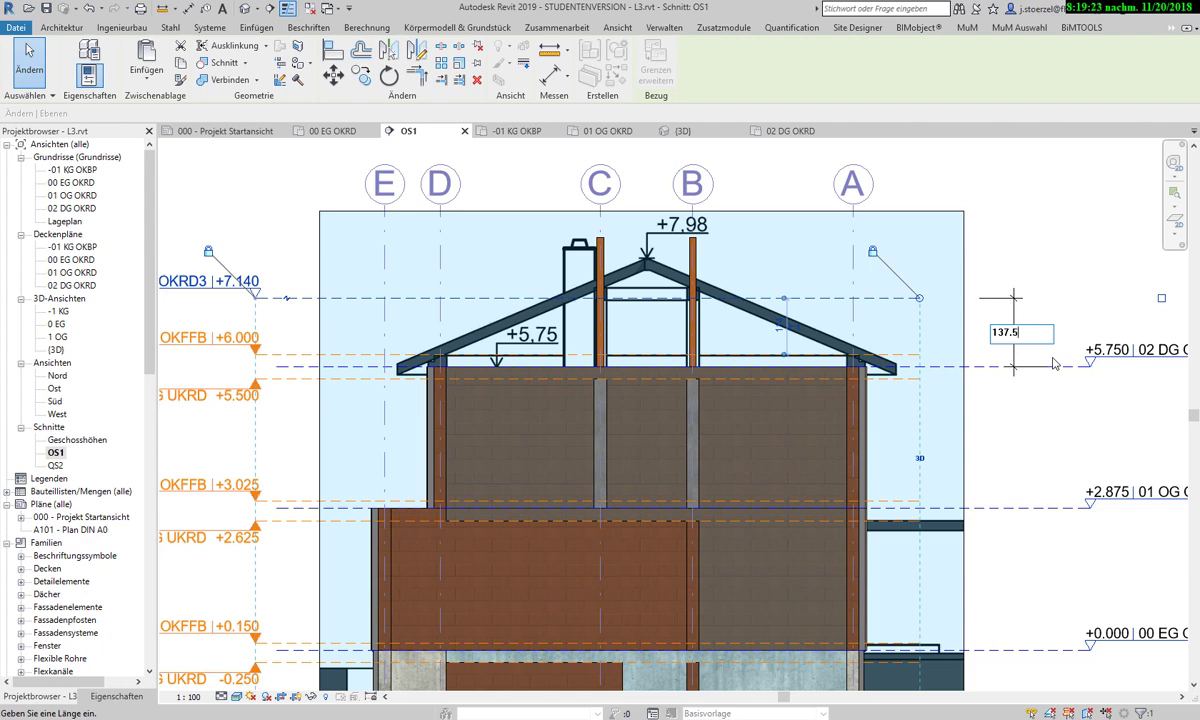
pyautogui.press('Return')
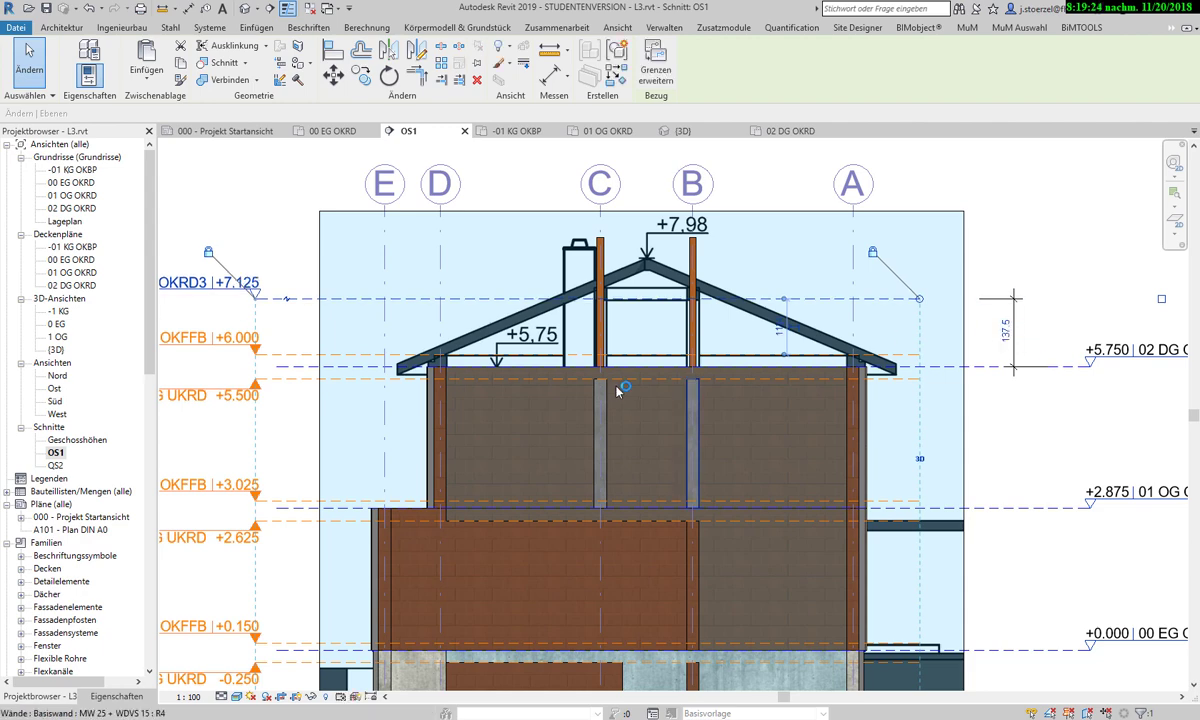
pyautogui.press('Escape')
# Rename the new level to 02 DG UKDK.
pyautogui.scroll(-1, 312, 278)
pyautogui.scroll(-2, 312, 278)
pyautogui.moveTo(312, 278); pyautogui.dragTo(402, 300, button='middle')
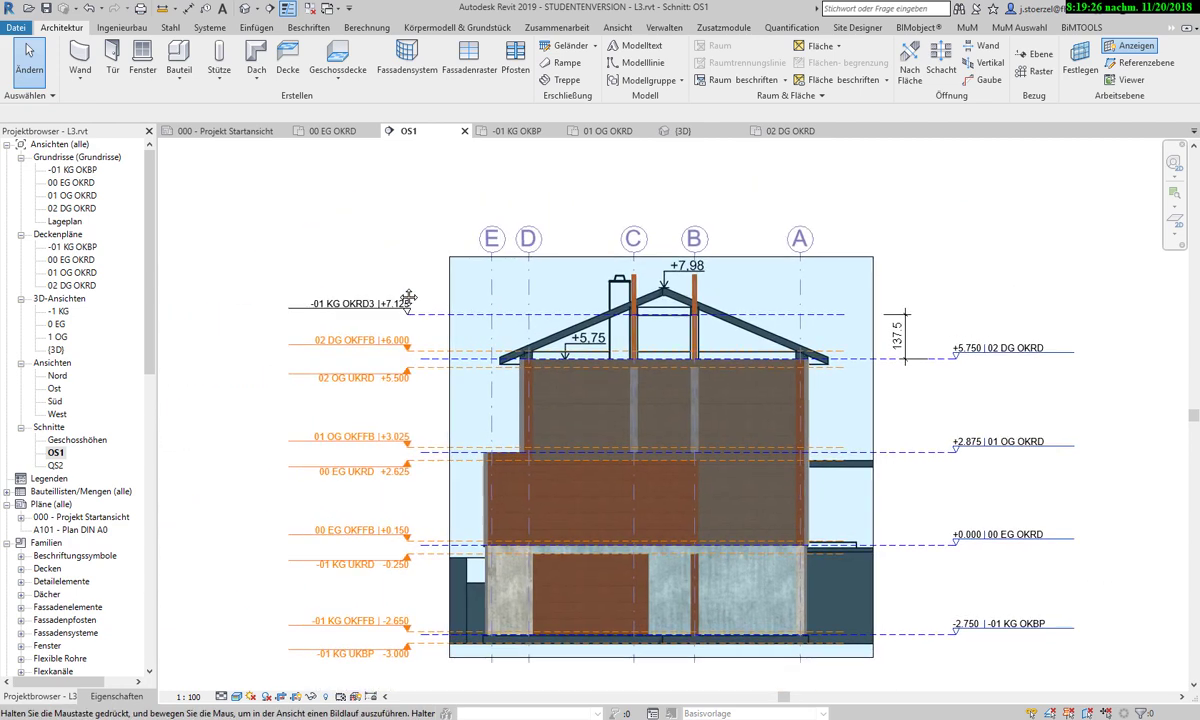
pyautogui.scroll(1, 396, 277)
pyautogui.scroll(1, 391, 279)
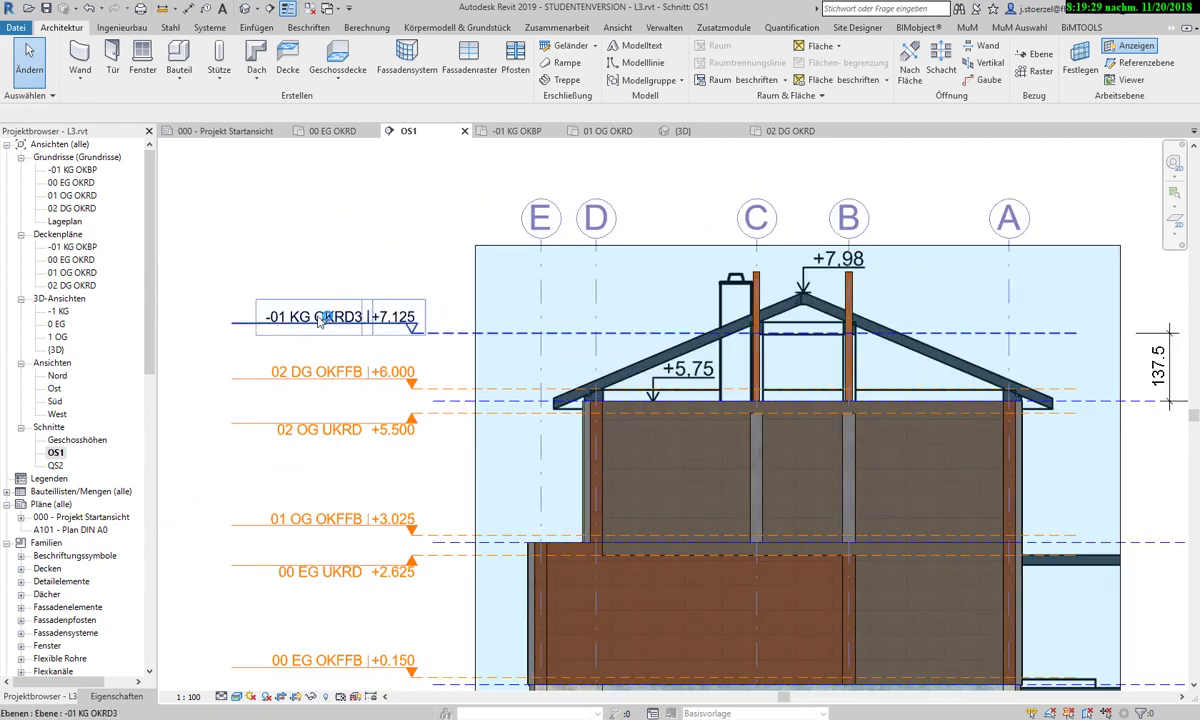
pyautogui.doubleClick(320, 318)
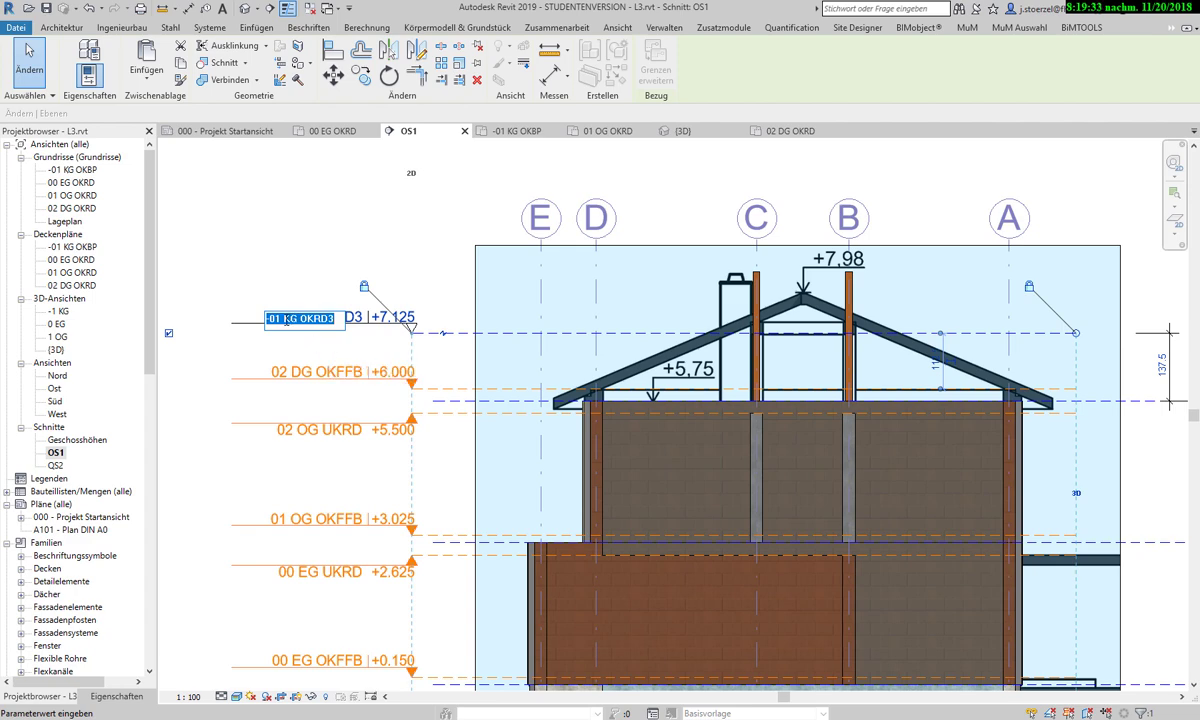
pyautogui.write('02')
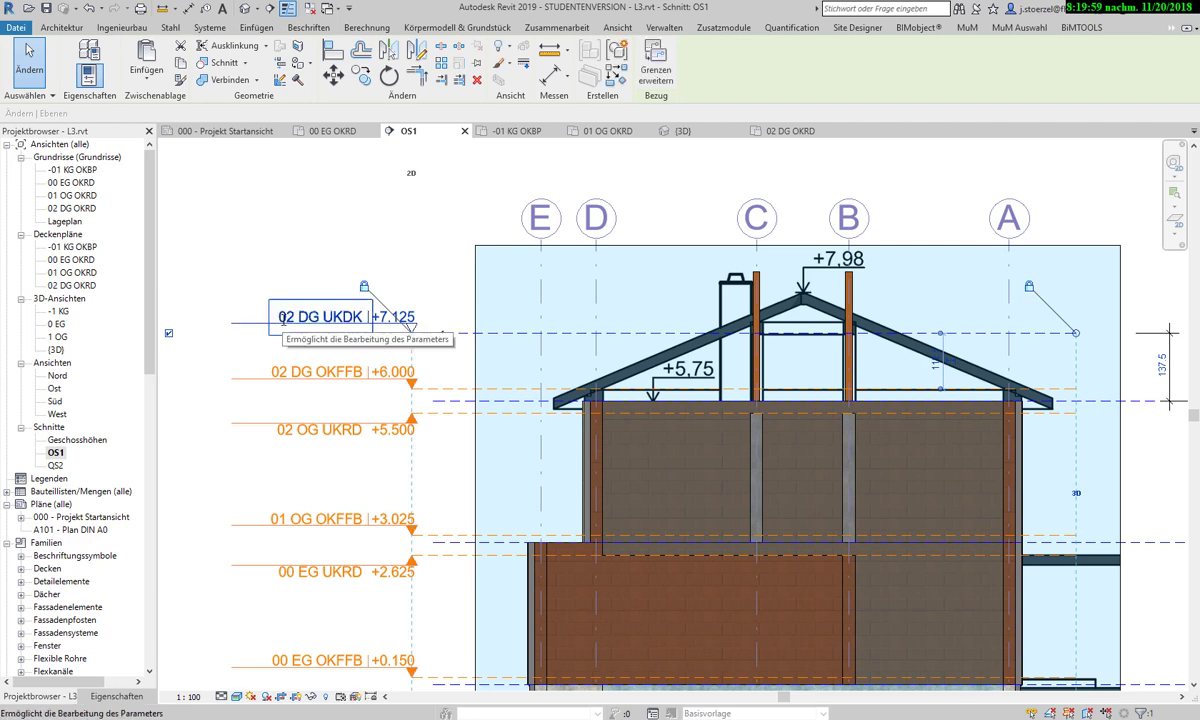
pyautogui.press('Return')
# Inspect level 02 DG UKDK around the roof in OS1, then switch to the {3D} view.
pyautogui.click(381, 221)
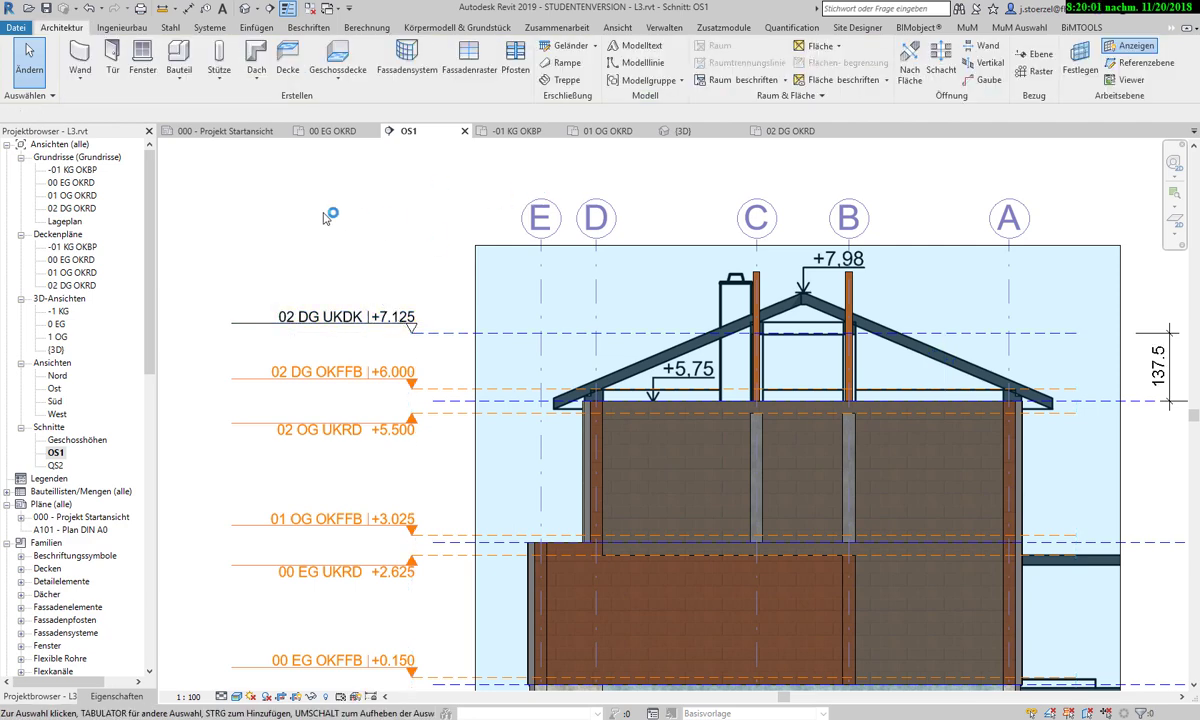
pyautogui.scroll(-2, 321, 214)
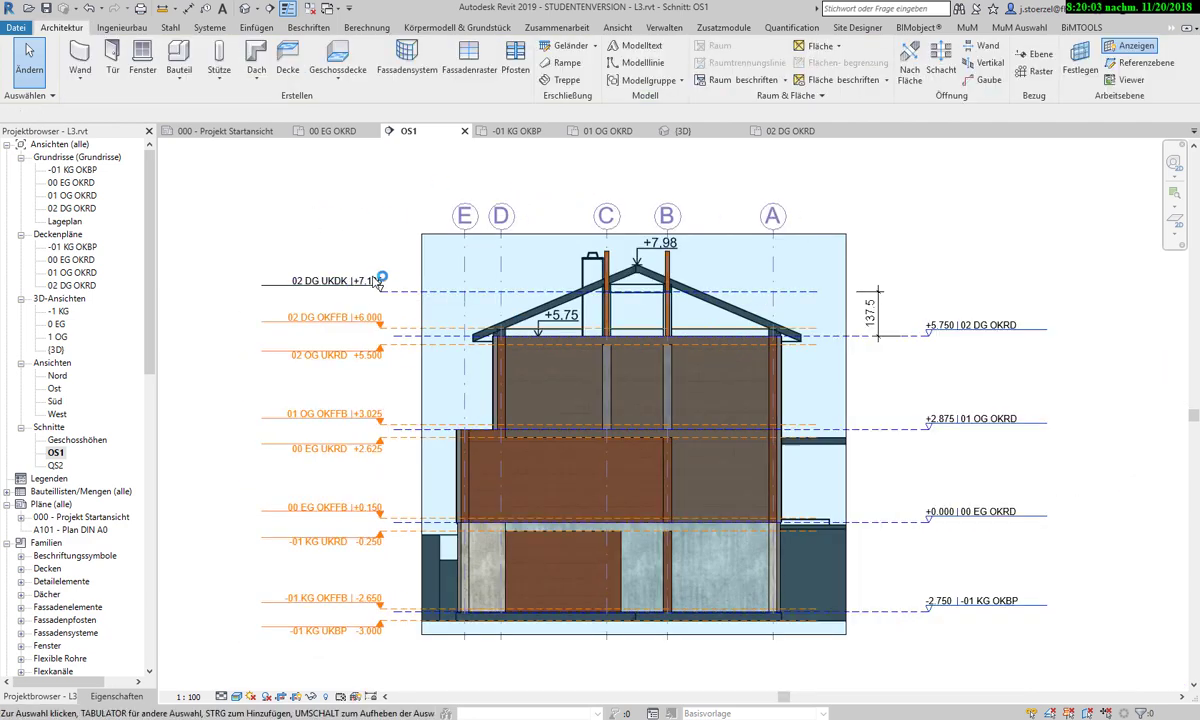
pyautogui.scroll(2, 880, 330)
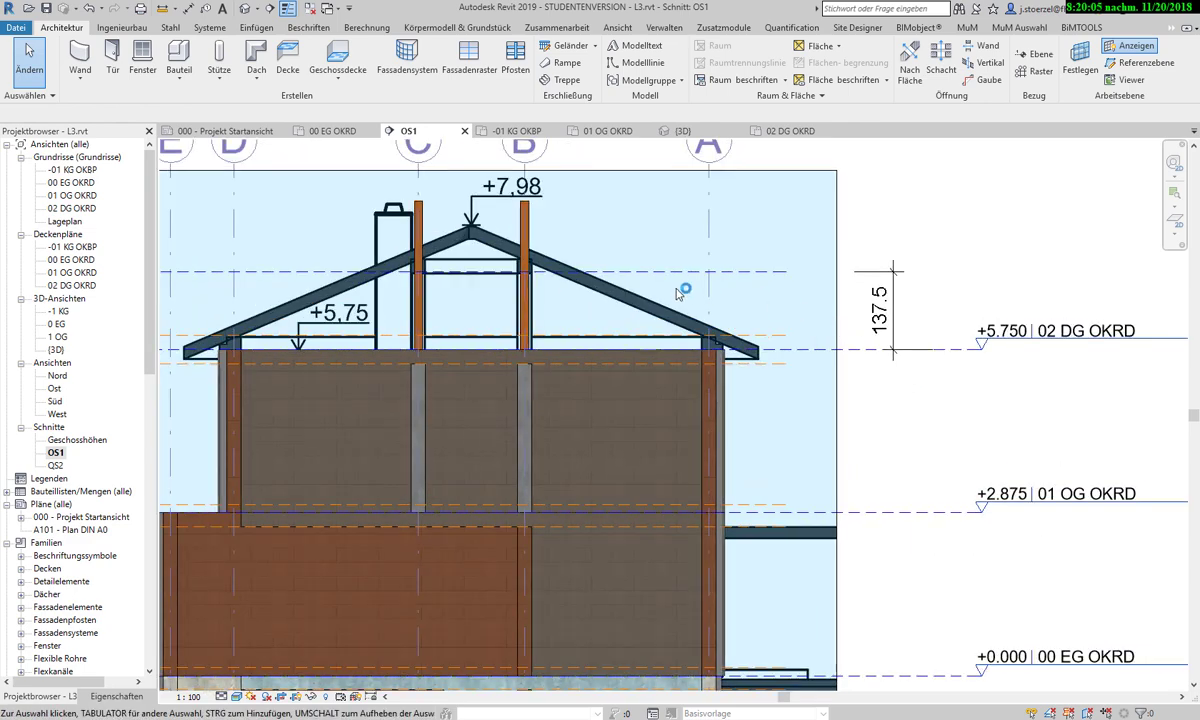
pyautogui.scroll(-1, 662, 302)
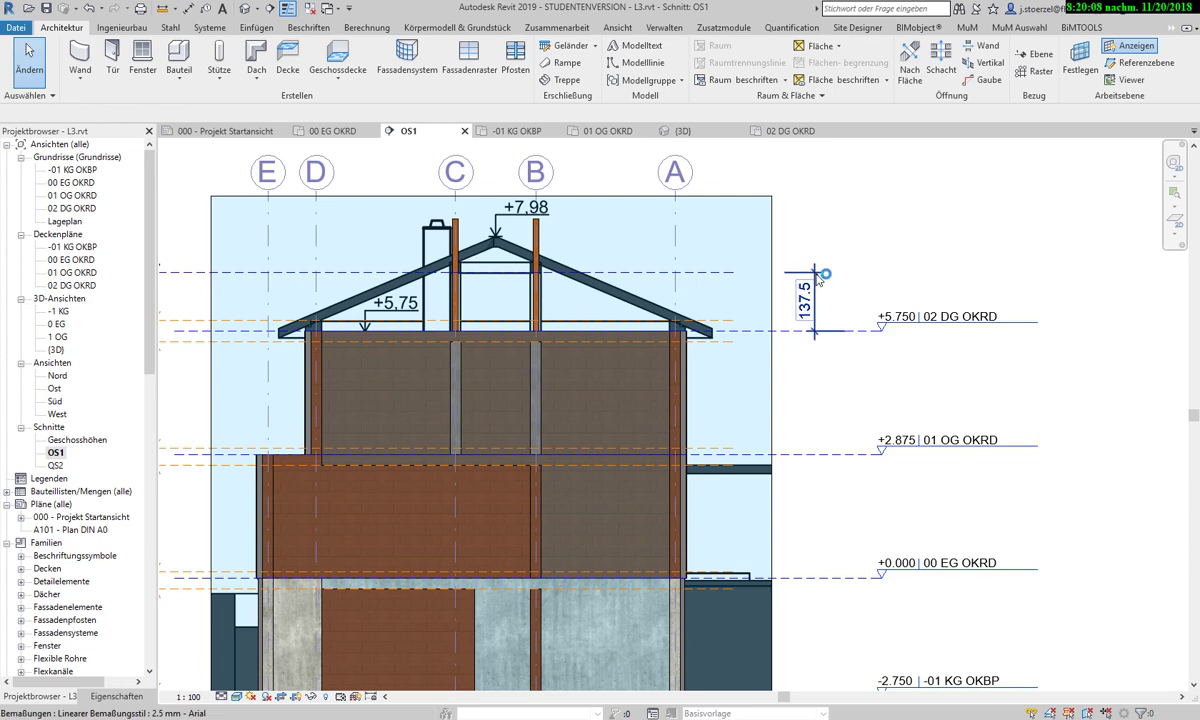
pyautogui.scroll(-1, 820, 330)
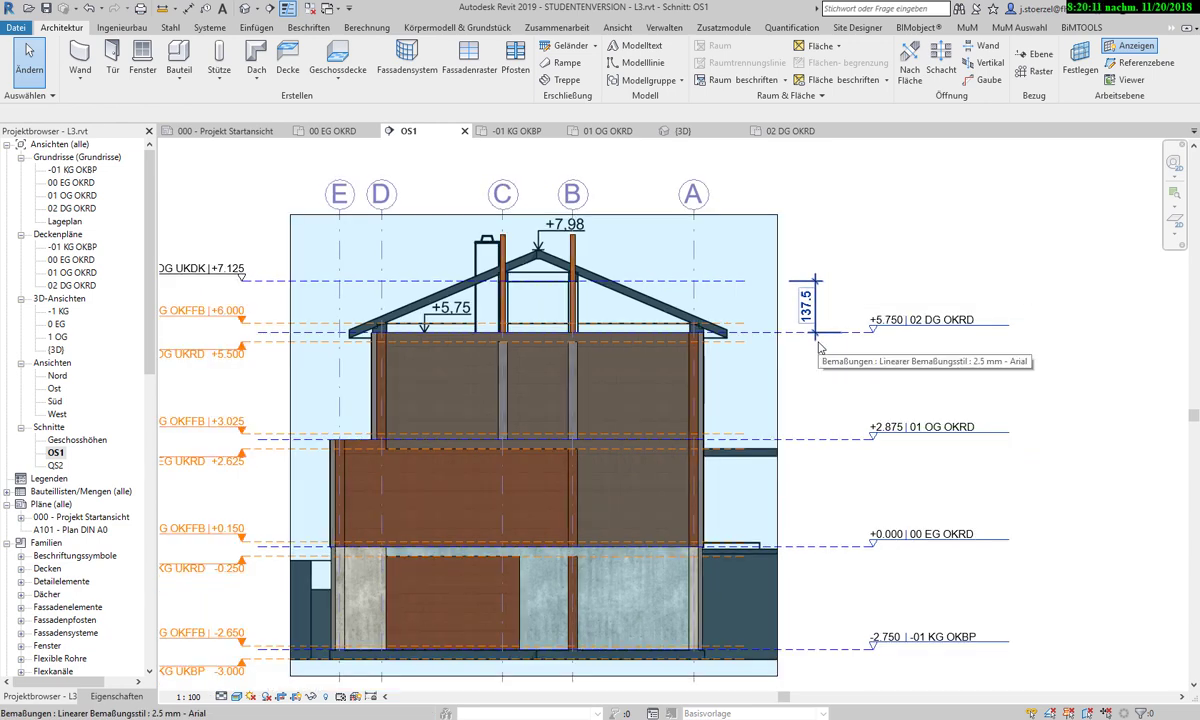
pyautogui.scroll(1, 562, 281)
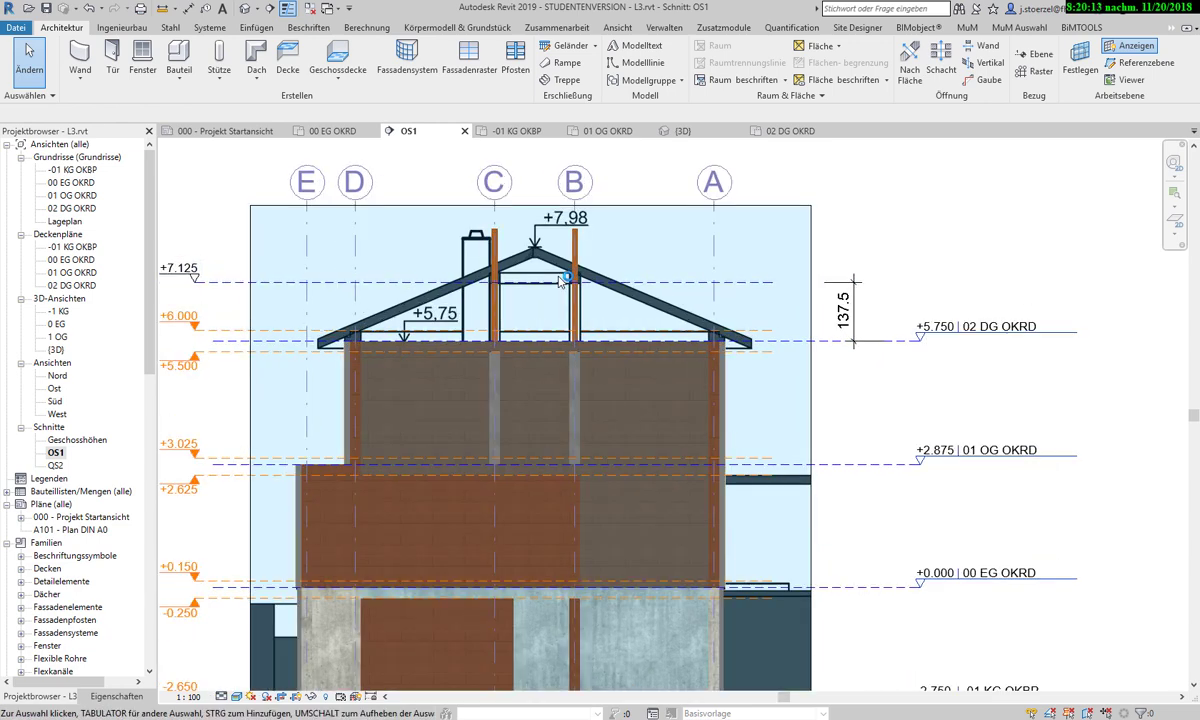
pyautogui.scroll(1, 562, 281)
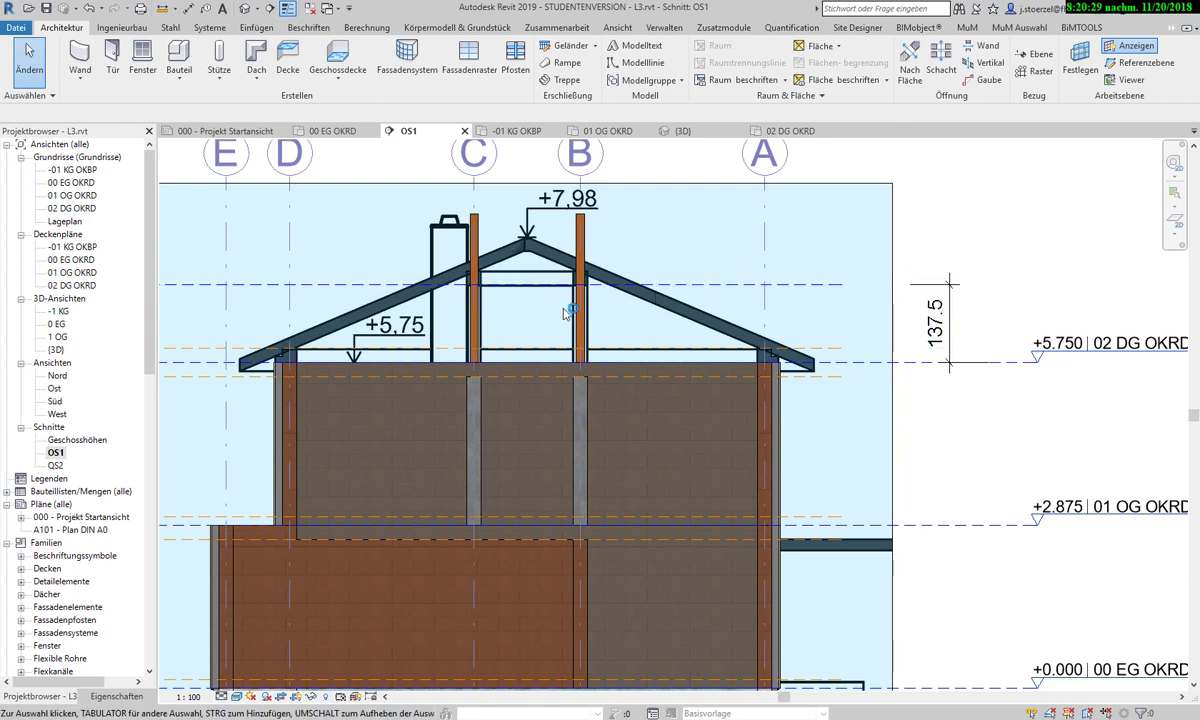
pyautogui.scroll(-2, 748, 345)
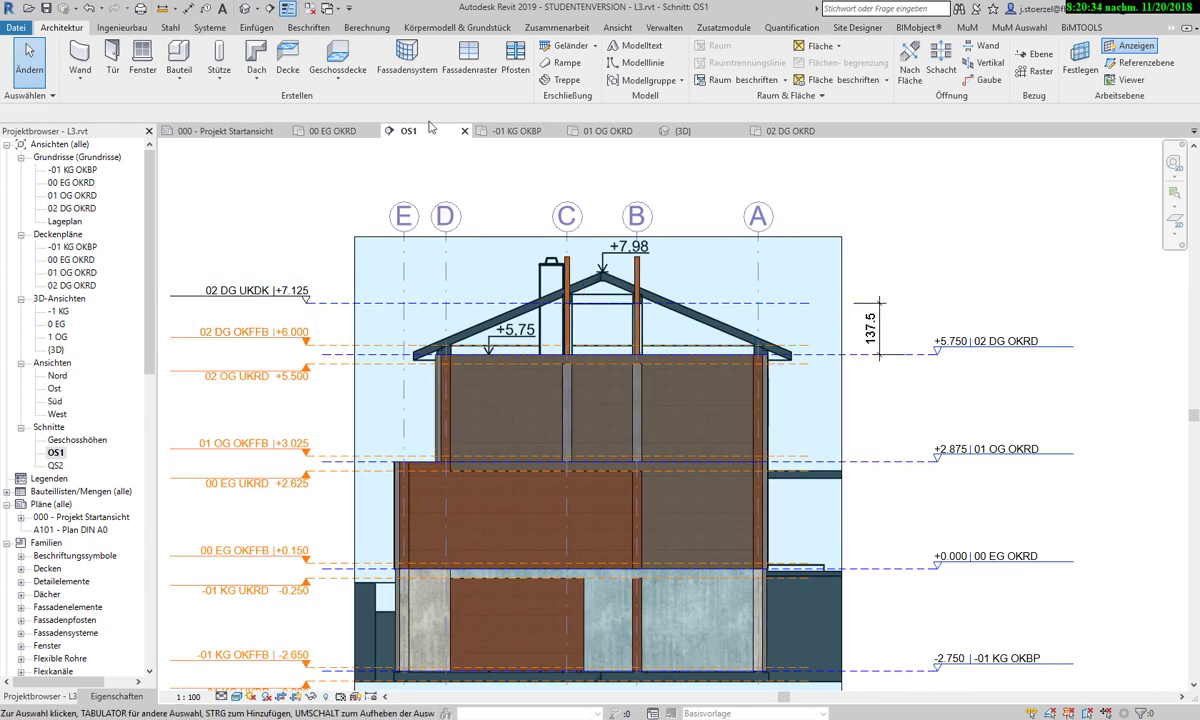
pyautogui.click(680, 131)
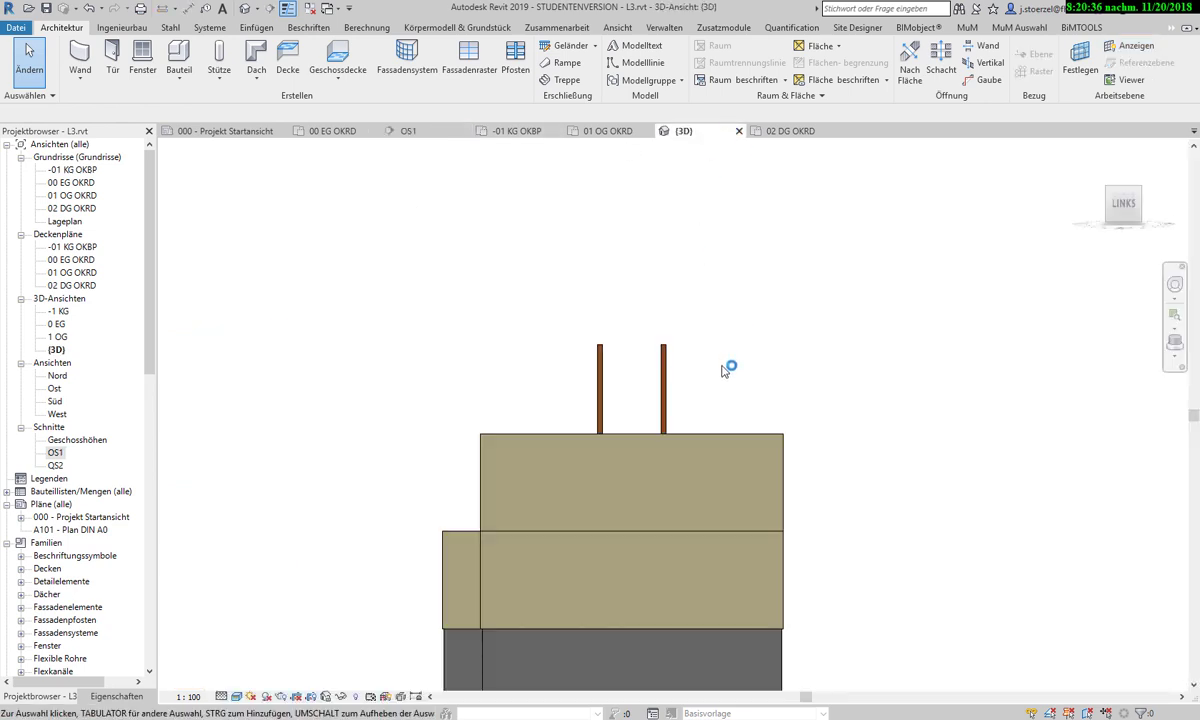
# Set both timber columns' top level to 02 DG UKDK with top offset 0, then view isometrically.
pyautogui.moveTo(502, 331); pyautogui.dragTo(510, 328)
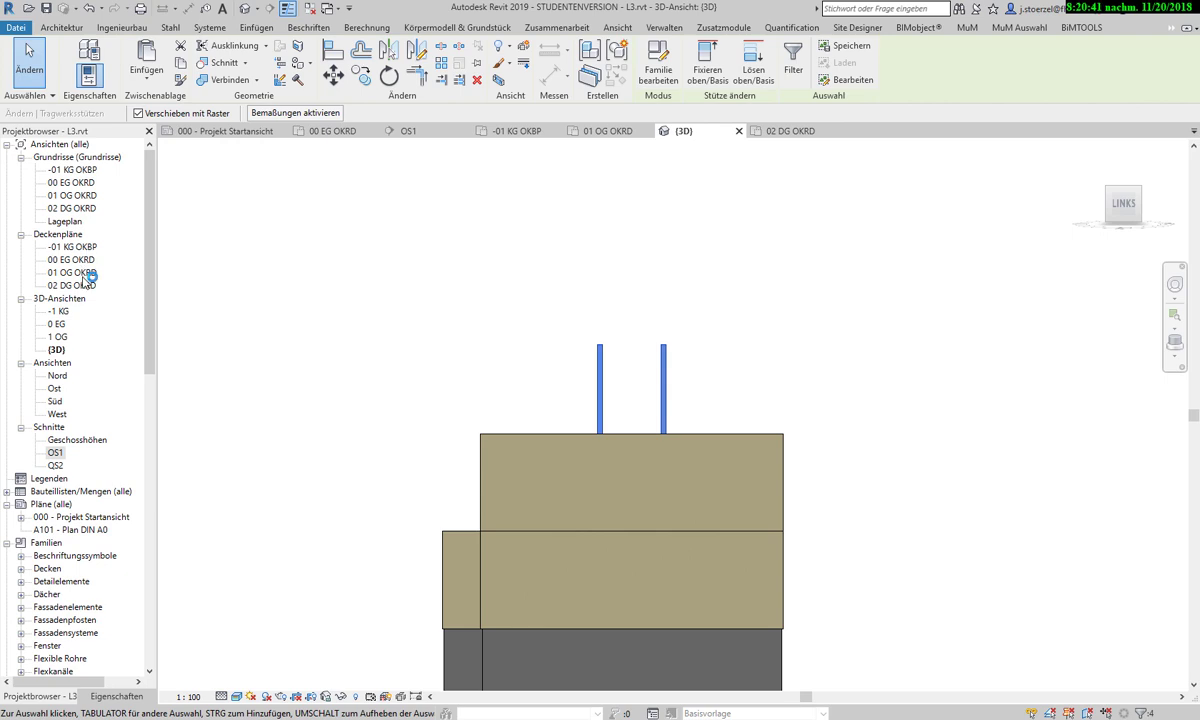
pyautogui.click(116, 696)
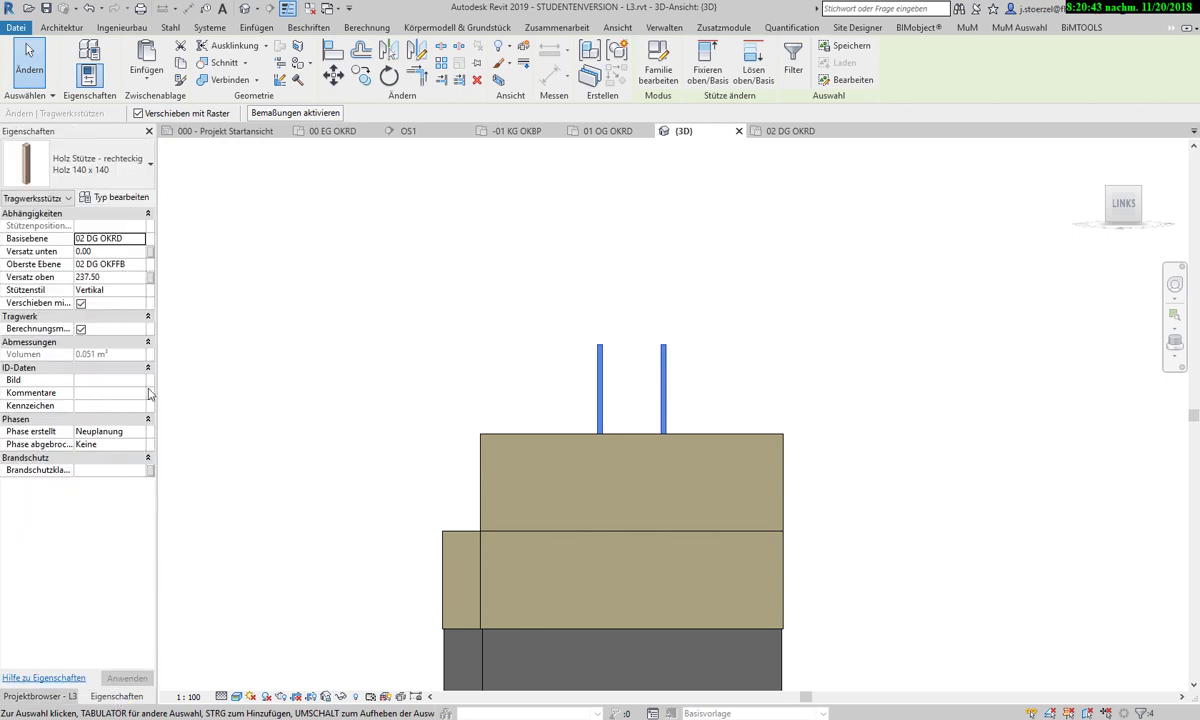
pyautogui.click(132, 263)
pyautogui.click(139, 264)
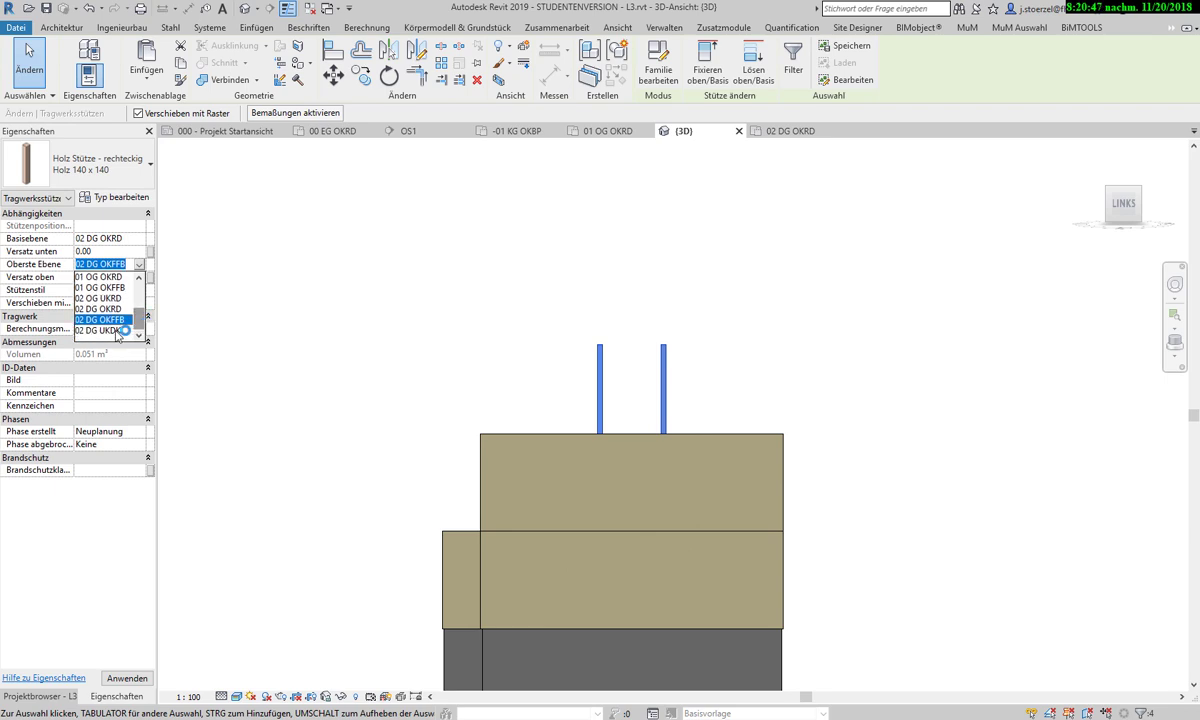
pyautogui.click(100, 331)
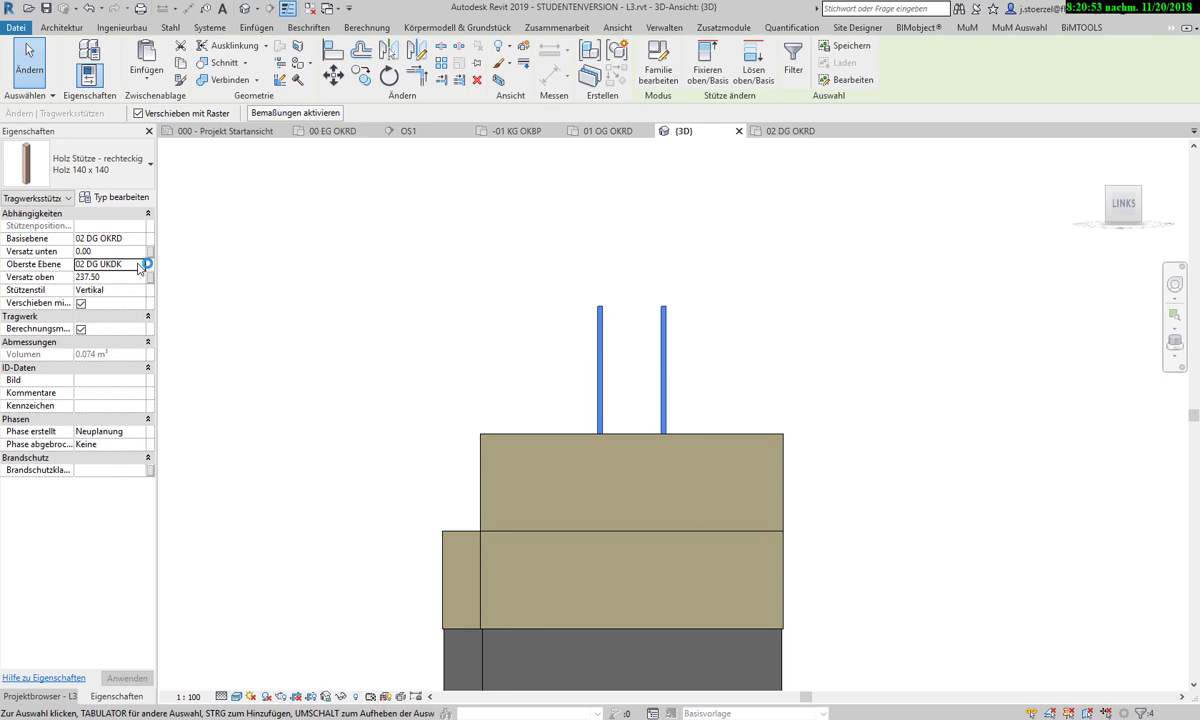
pyautogui.click(116, 278)
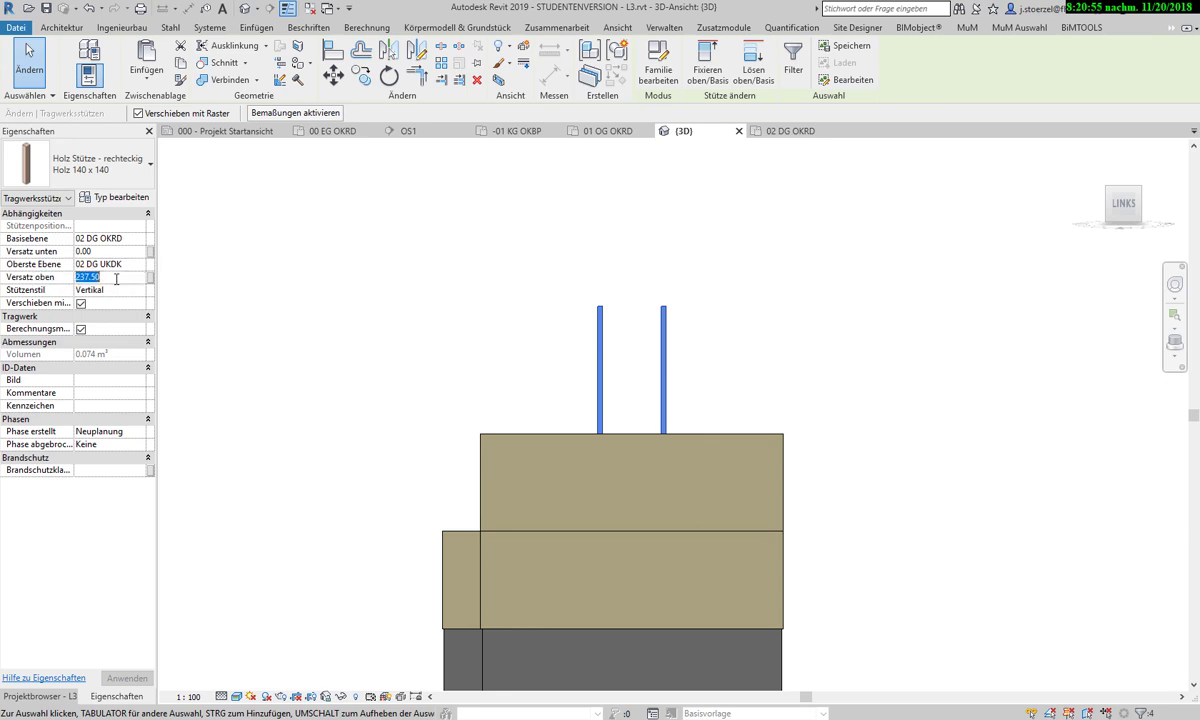
pyautogui.write('0')
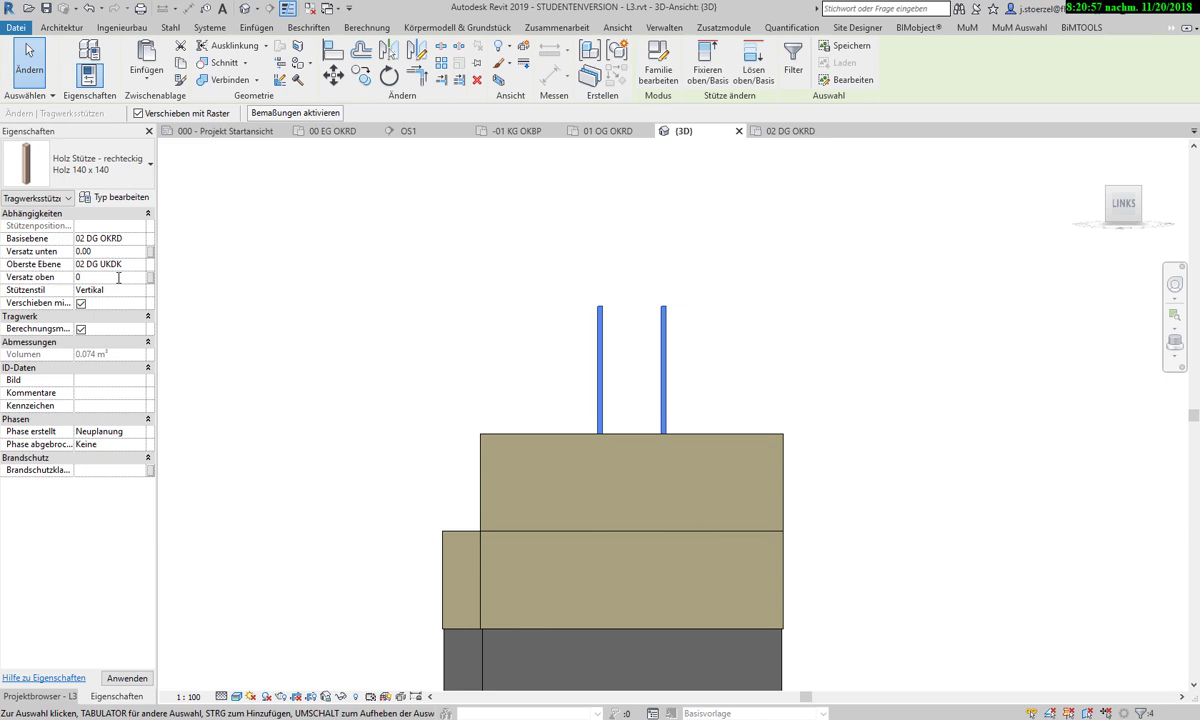
pyautogui.click(123, 679)
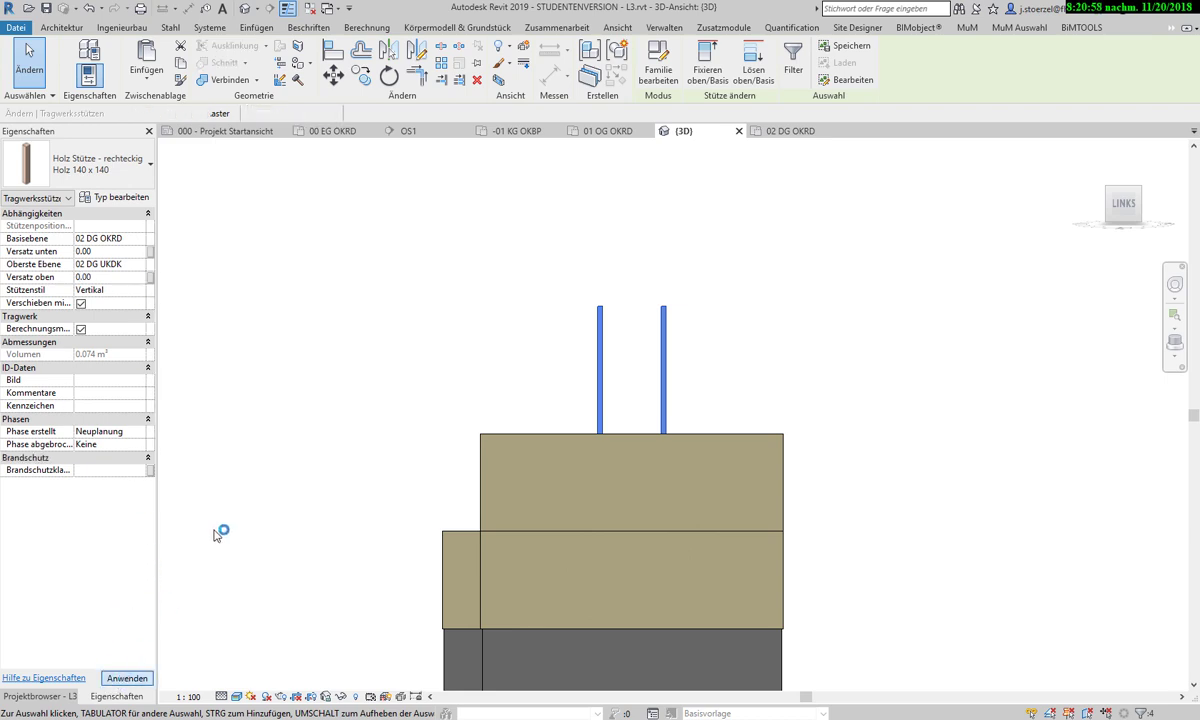
pyautogui.click(1120, 200)
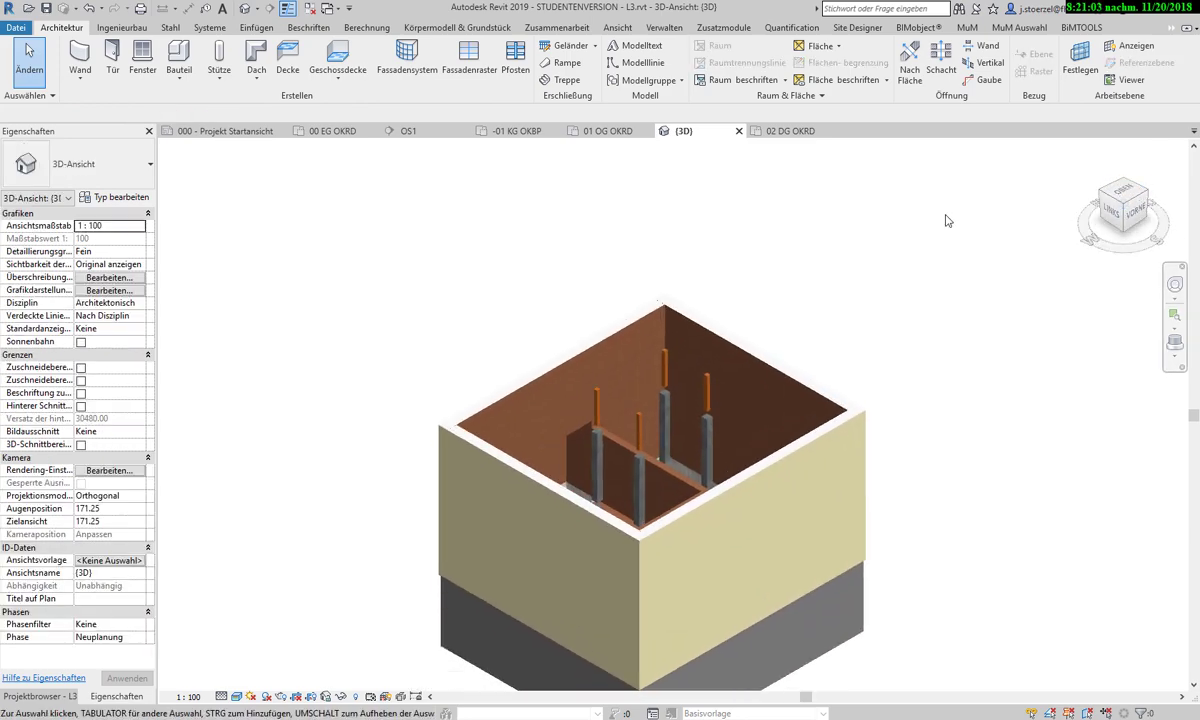
# Go back to section OS1 and zoom in on the shortened columns below the roof ridge.
pyautogui.click(764, 128)
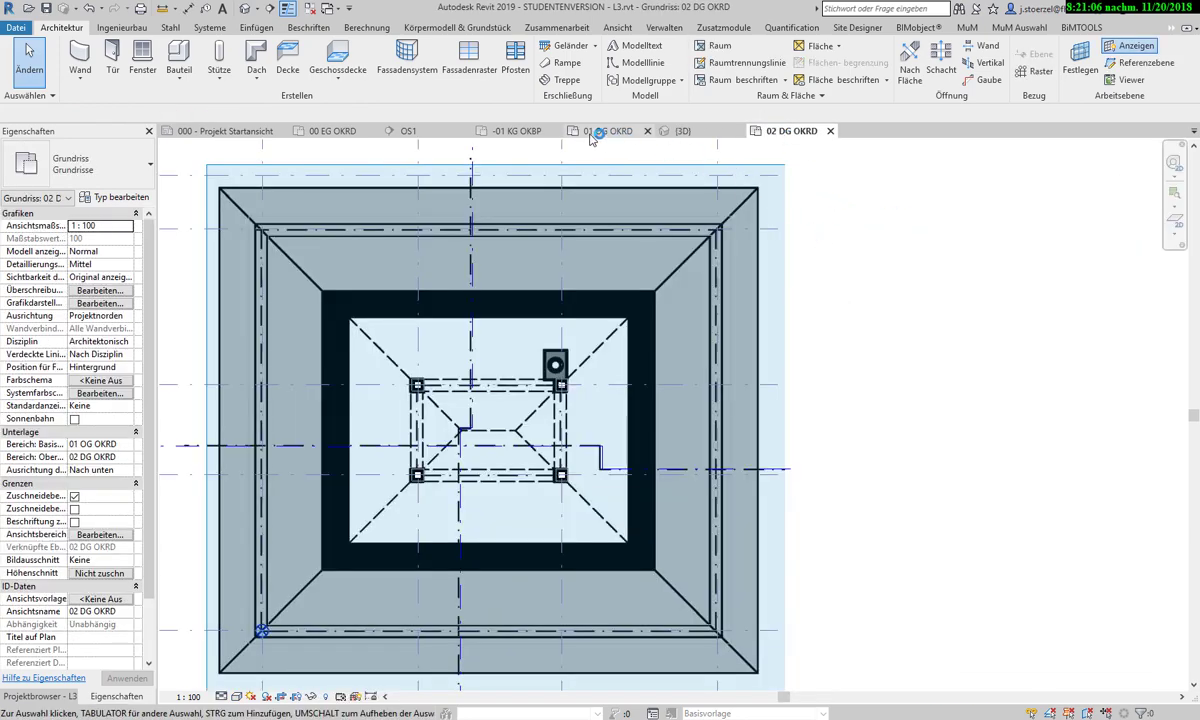
pyautogui.click(408, 131)
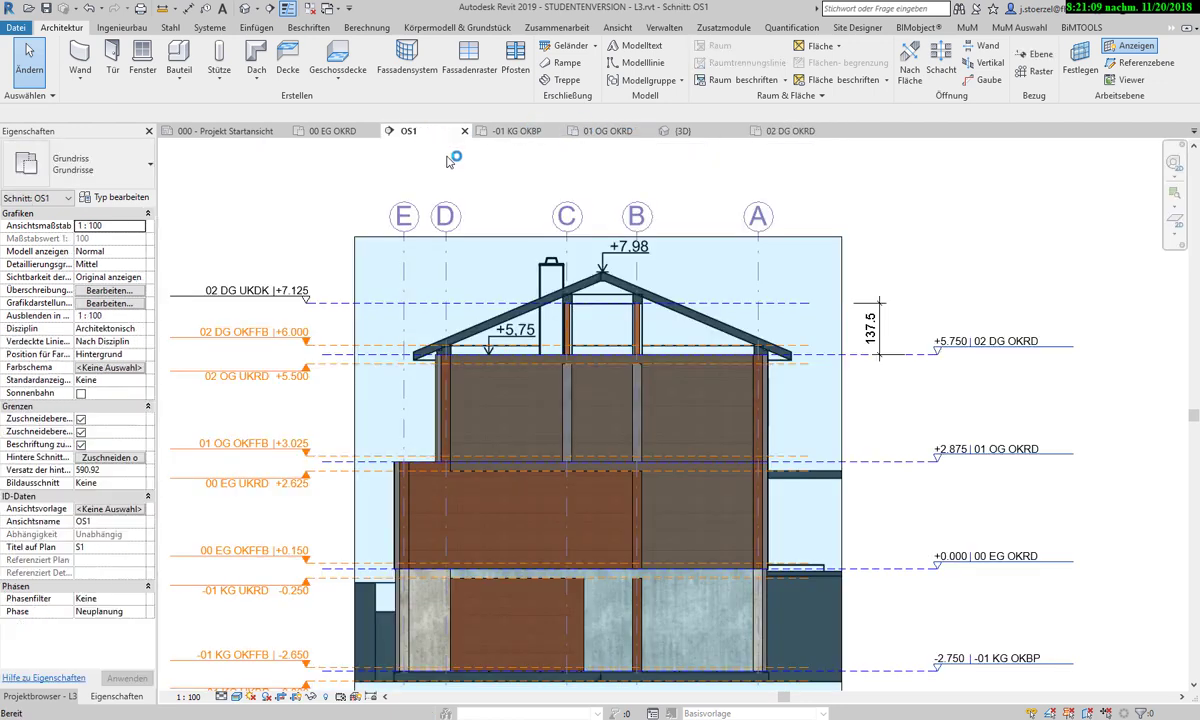
pyautogui.scroll(2, 650, 318)
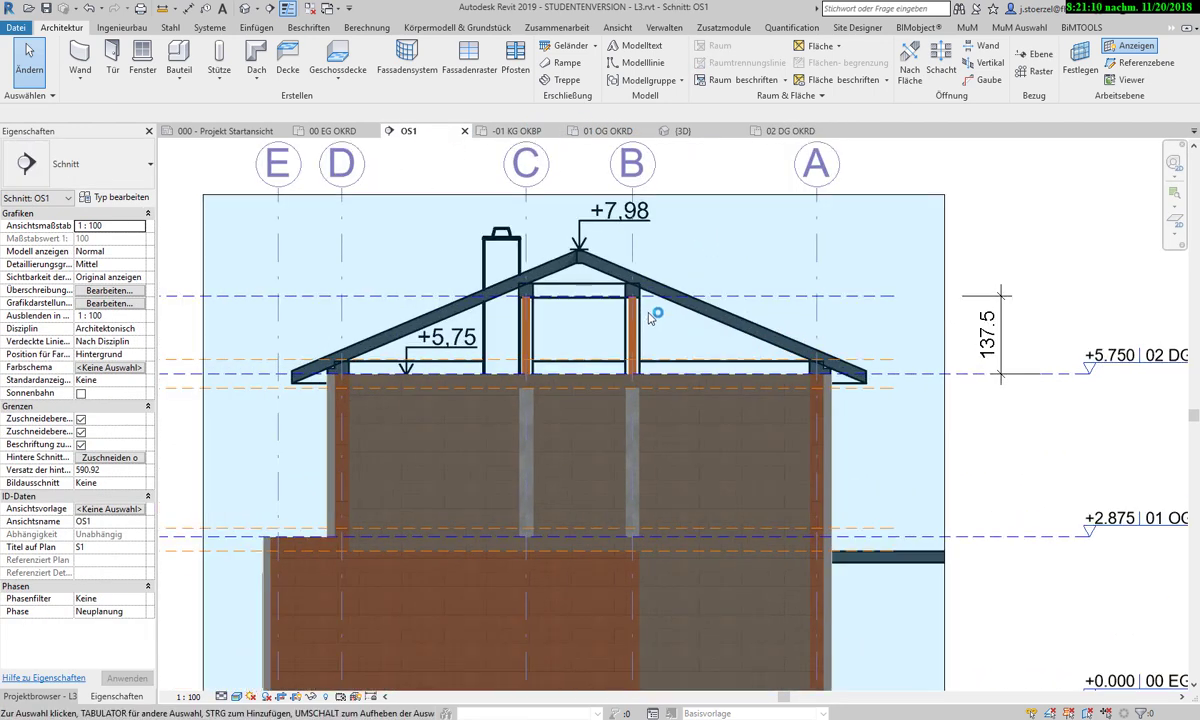